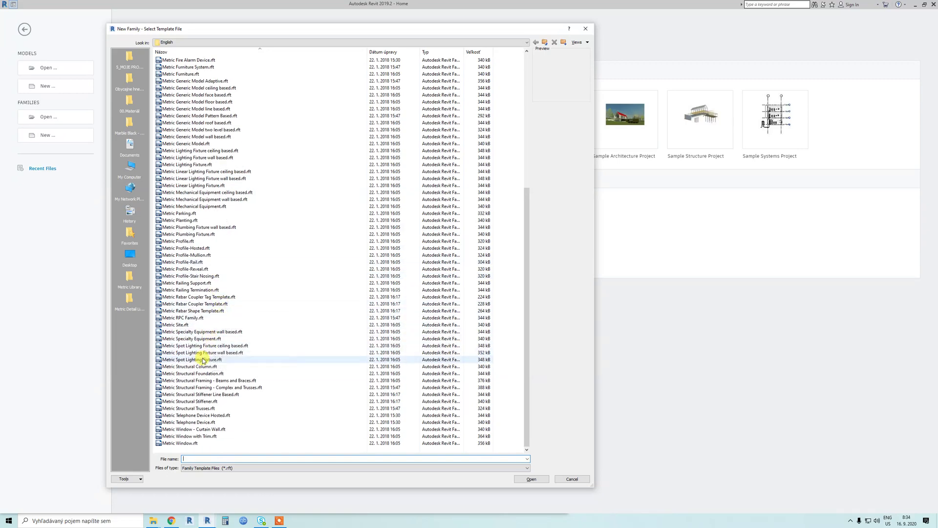
- Pick Metric Generic Model.rft as the template for the new family
{"action": "scroll", "coordinate": [207, 362], "scroll_direction": "up", "scroll_amount": 4}
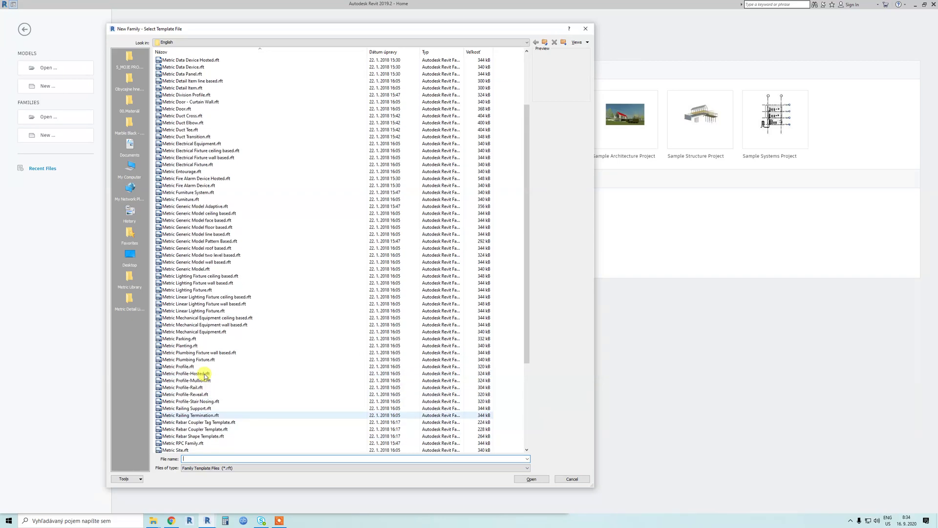
{"action": "scroll", "coordinate": [204, 375], "scroll_direction": "up", "scroll_amount": 2}
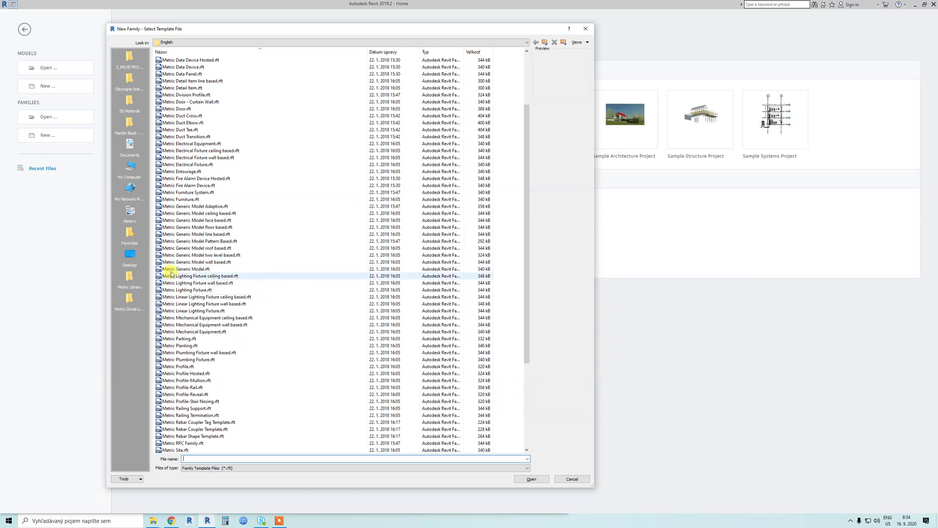
{"action": "left_click", "coordinate": [208, 270]}
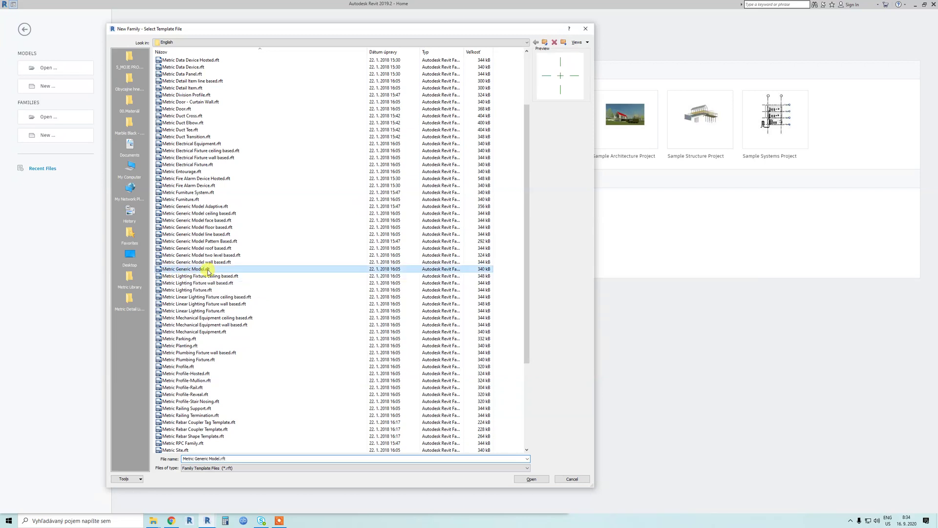
- Create the Generic Model family from the template and zoom out in the Ref. Level plan
{"action": "left_click", "coordinate": [532, 479]}
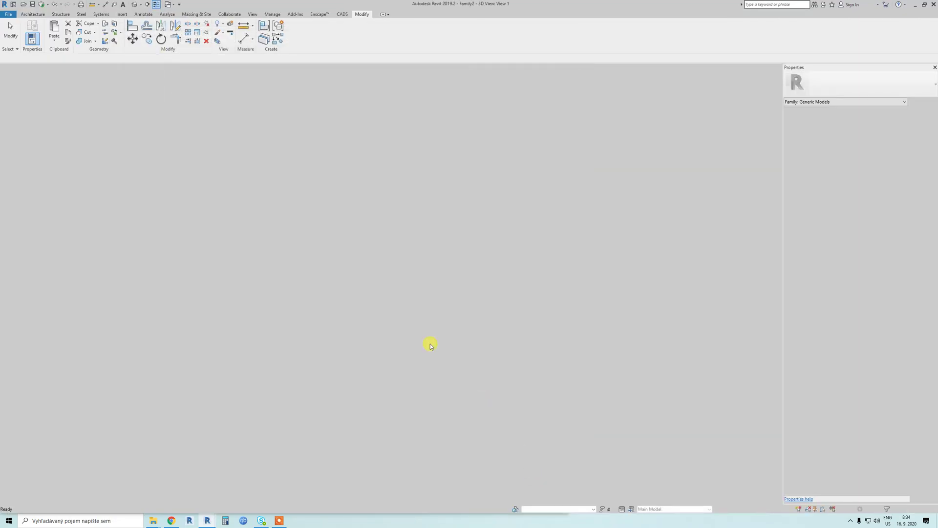
{"action": "scroll", "coordinate": [342, 232], "scroll_direction": "down", "scroll_amount": 1}
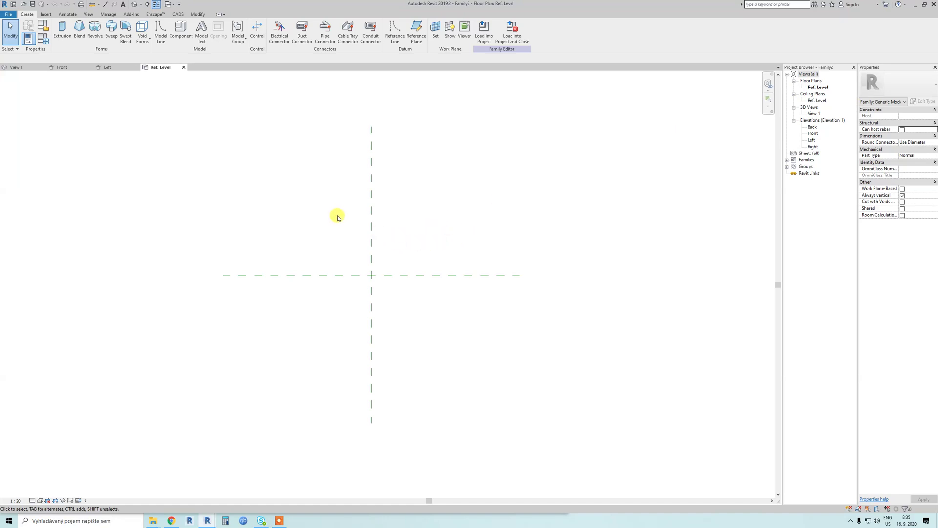
{"action": "scroll", "coordinate": [301, 203], "scroll_direction": "down", "scroll_amount": 1}
{"action": "scroll", "coordinate": [331, 167], "scroll_direction": "down", "scroll_amount": 1}
{"action": "left_click", "coordinate": [417, 38]}
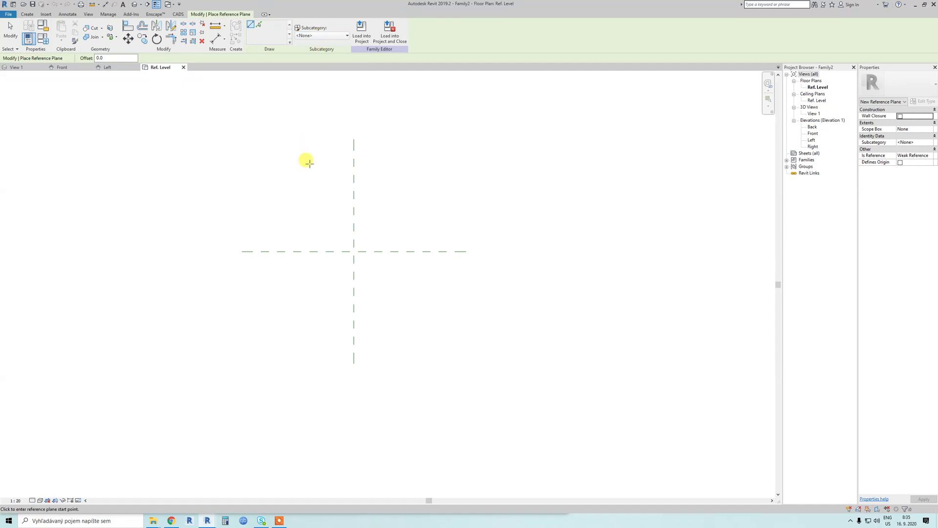
- Draw two vertical reference planes, one left and one right of the centre plane
{"action": "left_click", "coordinate": [309, 163]}
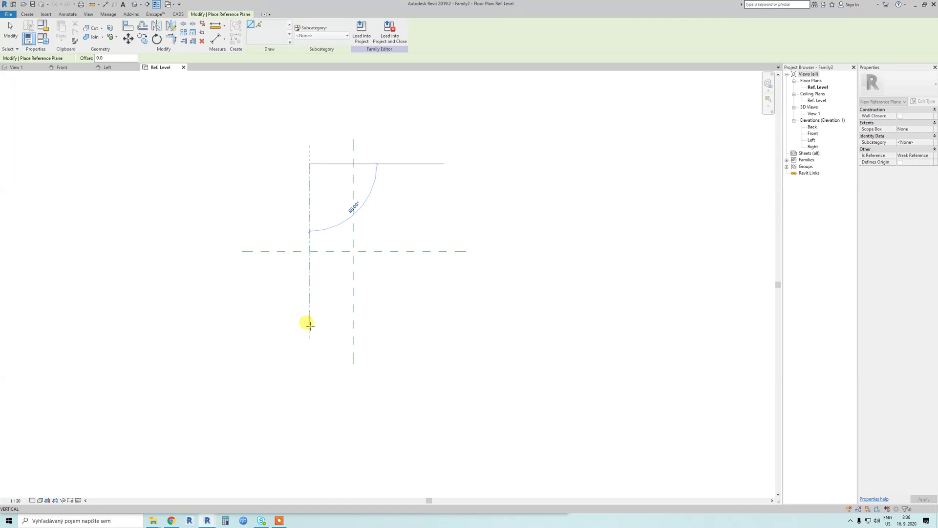
{"action": "left_click", "coordinate": [309, 344]}
{"action": "left_click", "coordinate": [409, 163]}
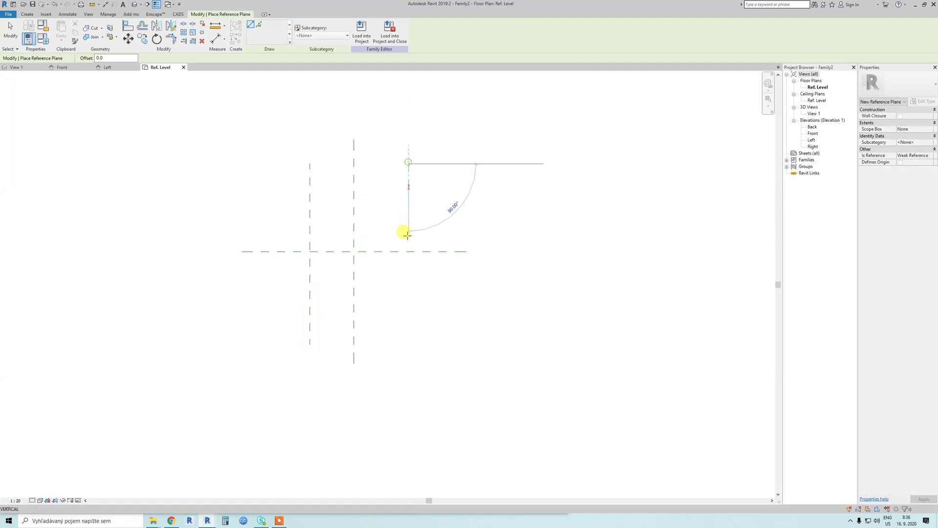
{"action": "left_click", "coordinate": [408, 338]}
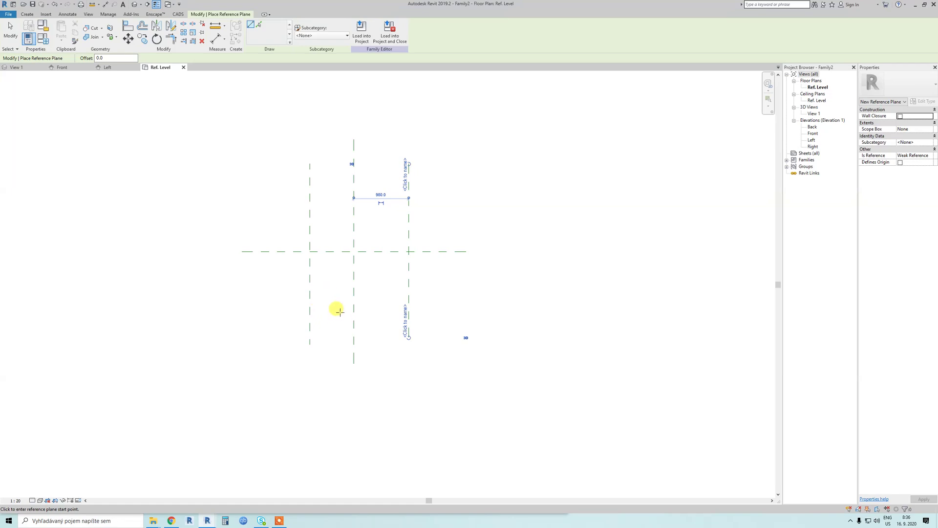
{"action": "key", "text": "Escape"}
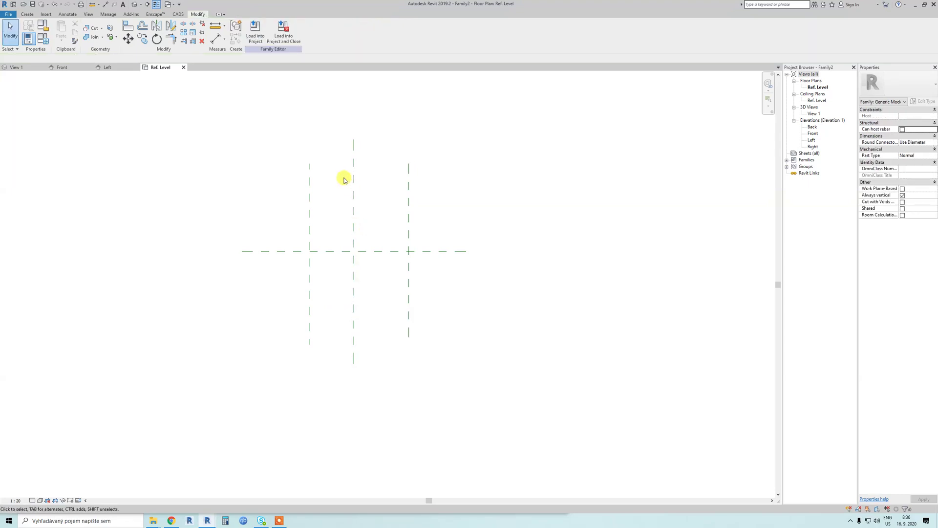
- Dimension the left, centre and right planes with an aligned chain and set it to EQ
{"action": "left_click", "coordinate": [225, 39]}
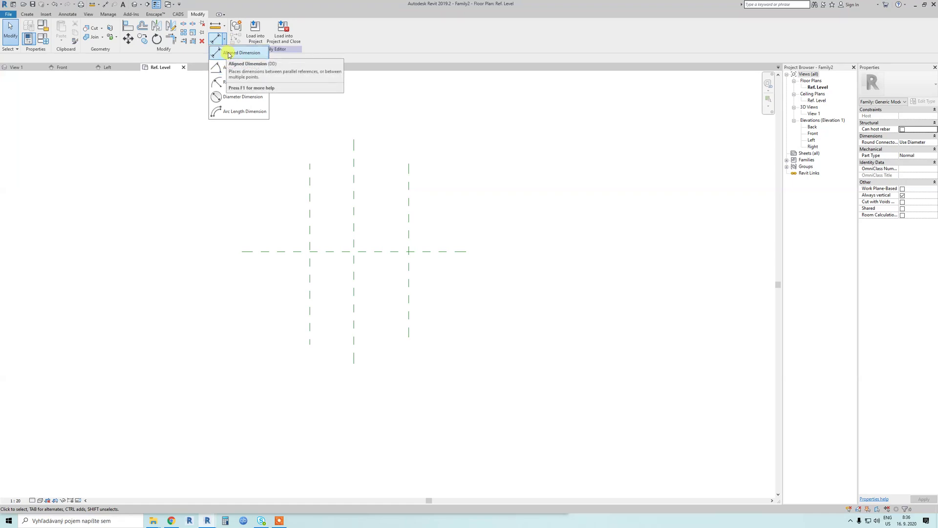
{"action": "left_click", "coordinate": [230, 53]}
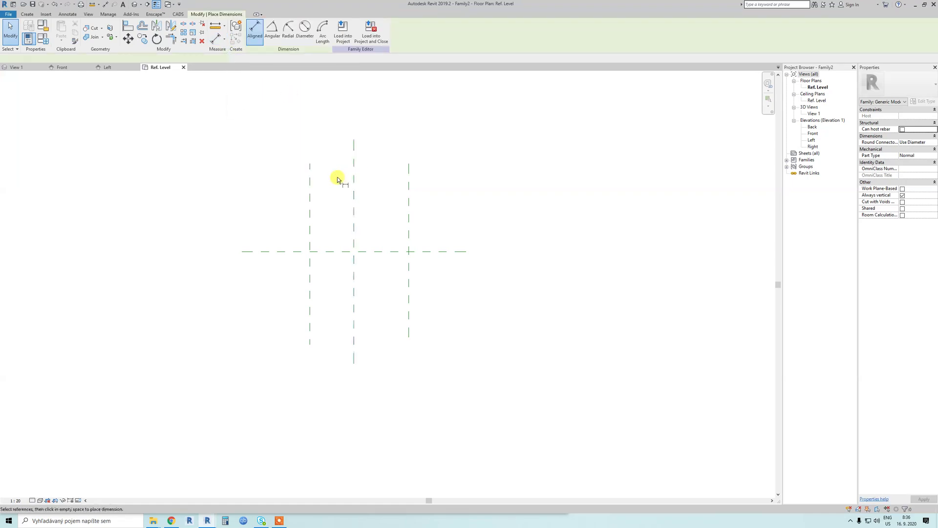
{"action": "left_click", "coordinate": [309, 191]}
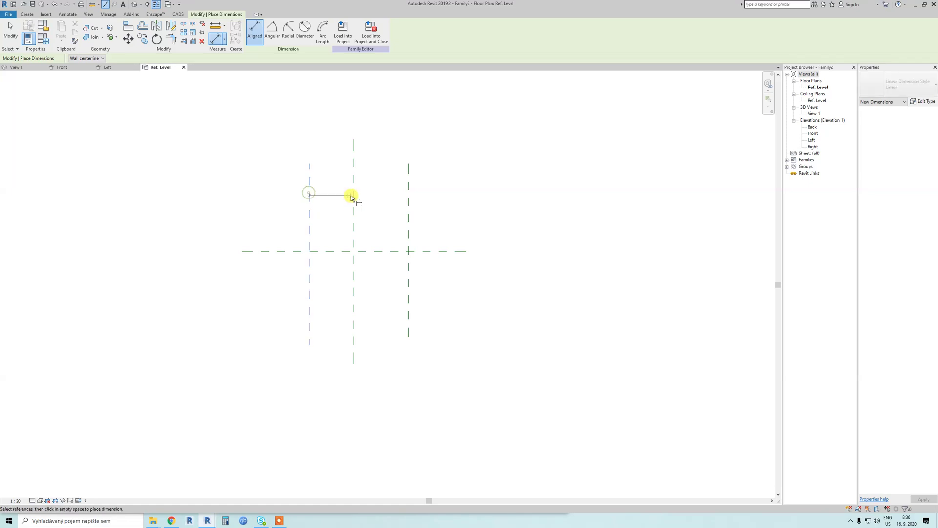
{"action": "left_click", "coordinate": [409, 206]}
{"action": "scroll", "coordinate": [418, 209], "scroll_direction": "up", "scroll_amount": 2}
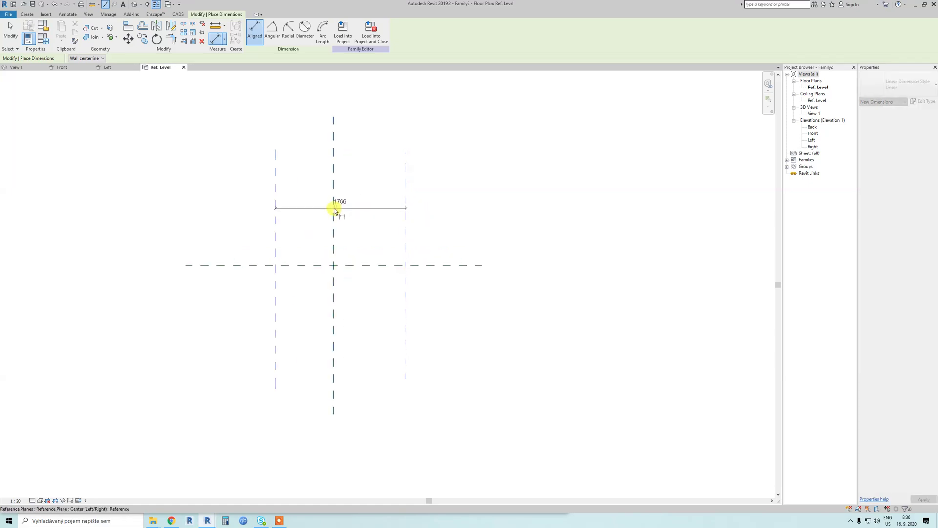
{"action": "left_click", "coordinate": [334, 212]}
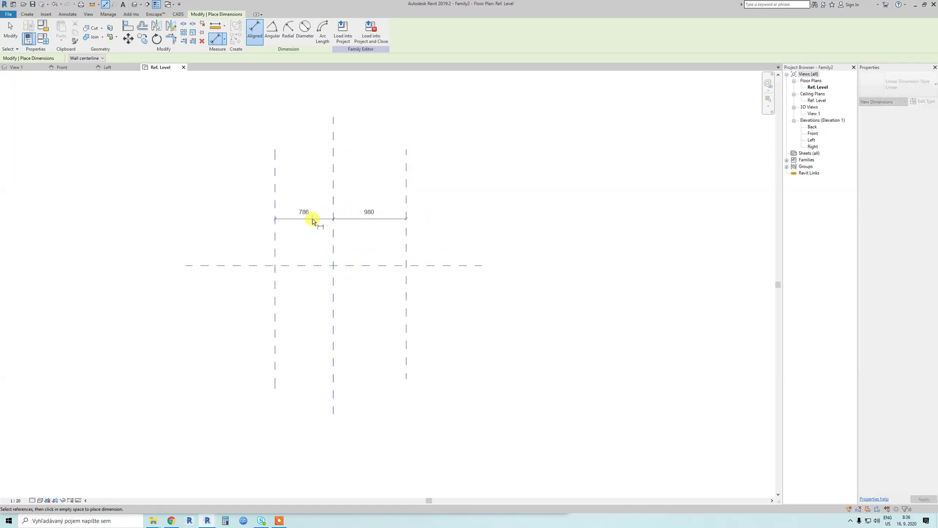
{"action": "left_click", "coordinate": [312, 219]}
{"action": "scroll", "coordinate": [318, 218], "scroll_direction": "up", "scroll_amount": 2}
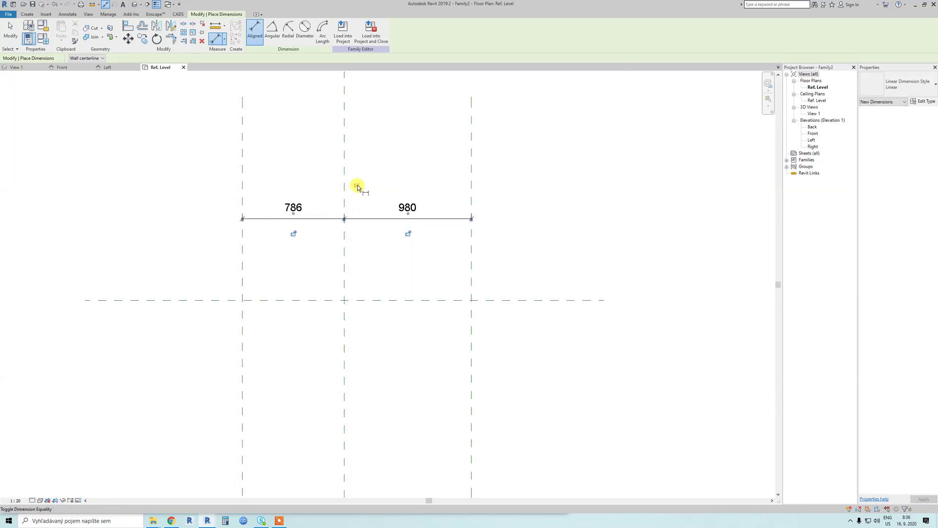
{"action": "left_click", "coordinate": [357, 186]}
{"action": "scroll", "coordinate": [221, 184], "scroll_direction": "down", "scroll_amount": 2}
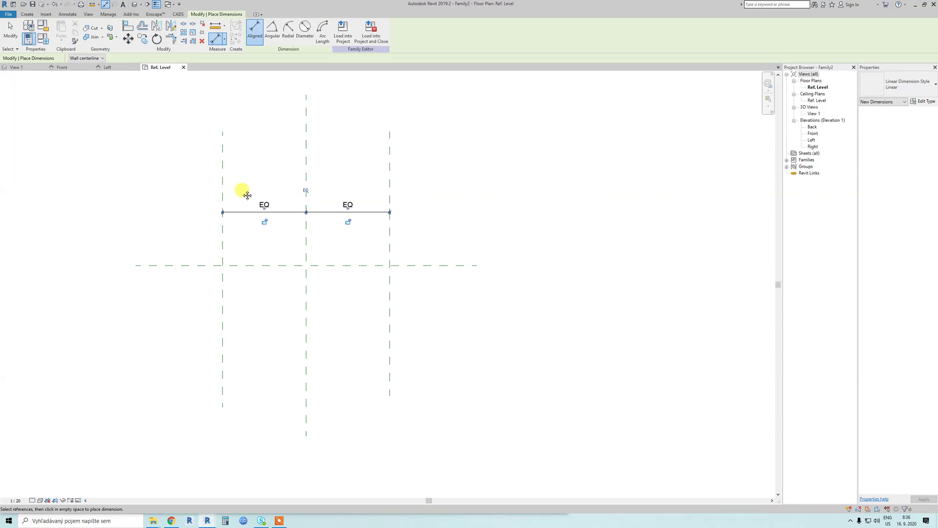
{"action": "key", "text": "Escape"}
- Add an overall 1960 dimension between the two outer reference planes
{"action": "left_click", "coordinate": [225, 188]}
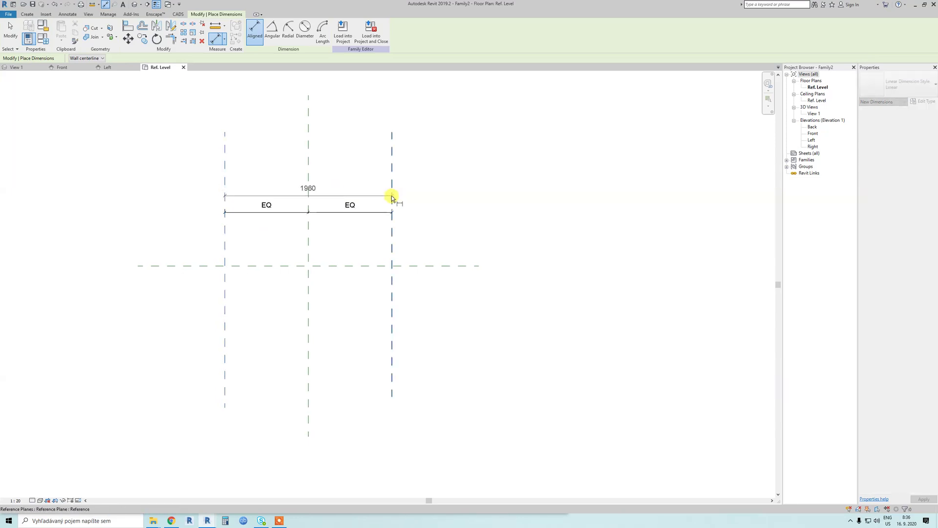
{"action": "left_click", "coordinate": [391, 195]}
{"action": "left_click", "coordinate": [410, 196]}
{"action": "scroll", "coordinate": [308, 188], "scroll_direction": "up", "scroll_amount": 1}
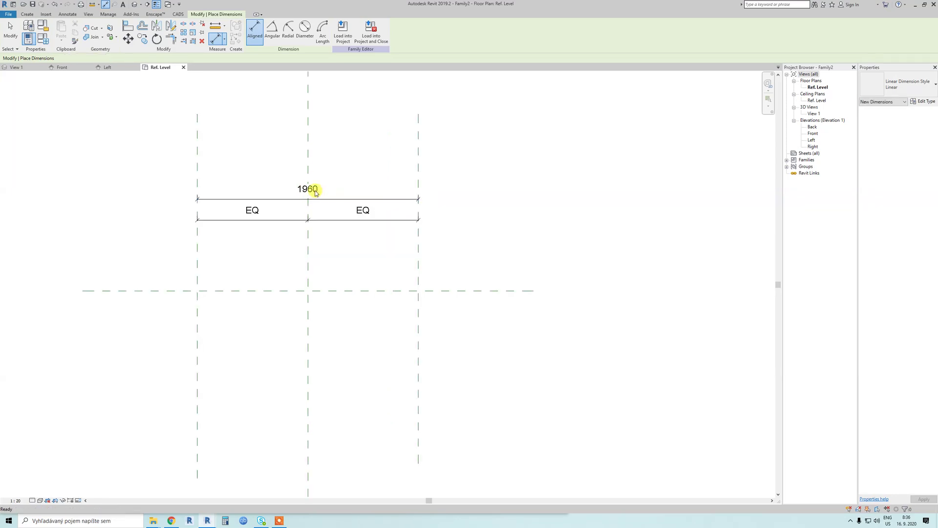
{"action": "key", "text": "Escape"}
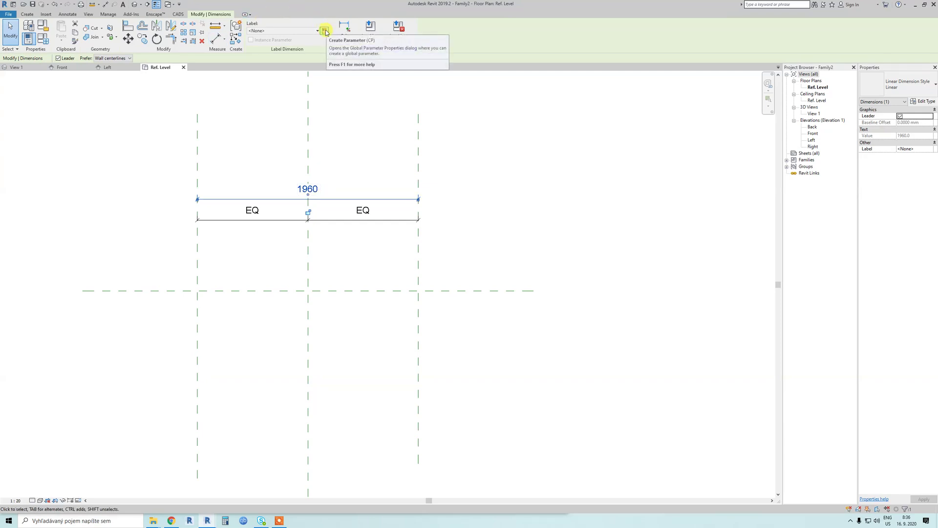
- Label the 1960 dimension with a new type parameter named W
{"action": "left_click", "coordinate": [325, 31]}
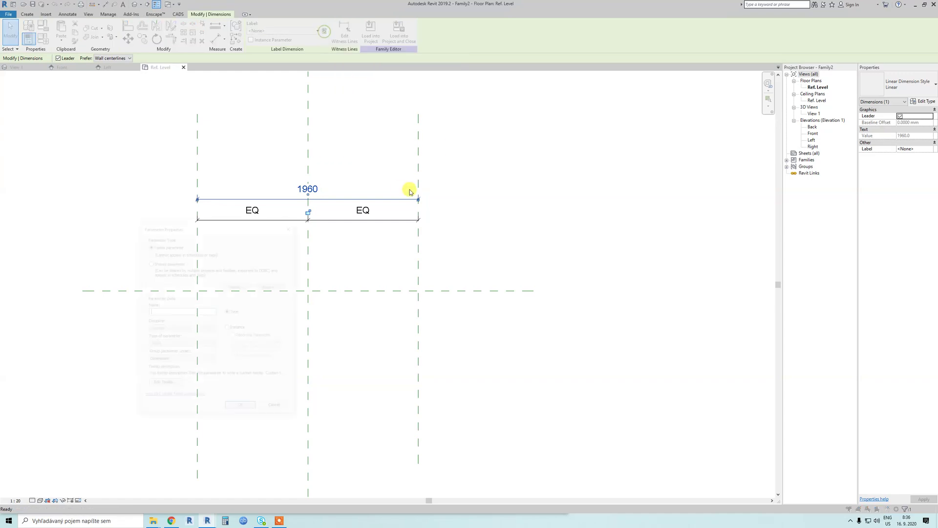
{"action": "left_click_drag", "start_coordinate": [224, 231], "coordinate": [527, 130]}
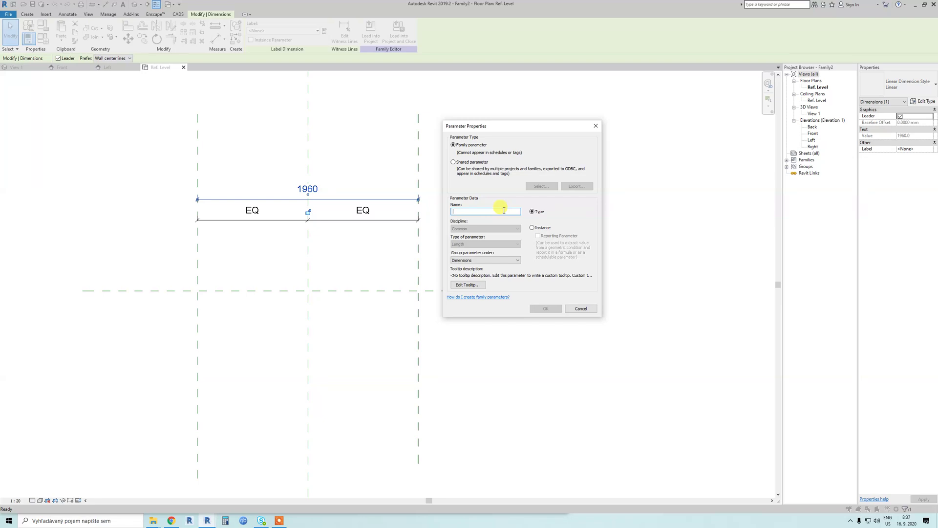
{"action": "type", "text": "W"}
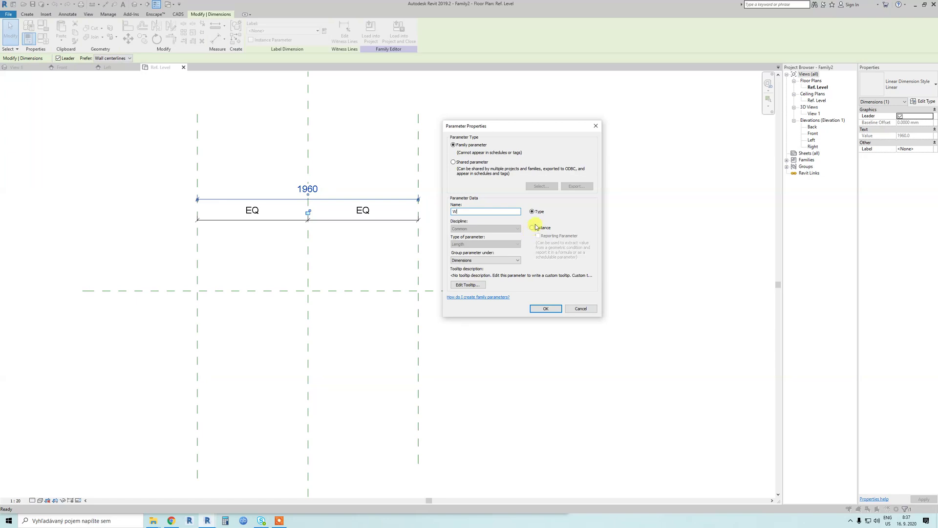
{"action": "double_click", "coordinate": [469, 211]}
{"action": "left_click", "coordinate": [546, 309]}
{"action": "scroll", "coordinate": [347, 215], "scroll_direction": "up", "scroll_amount": 3}
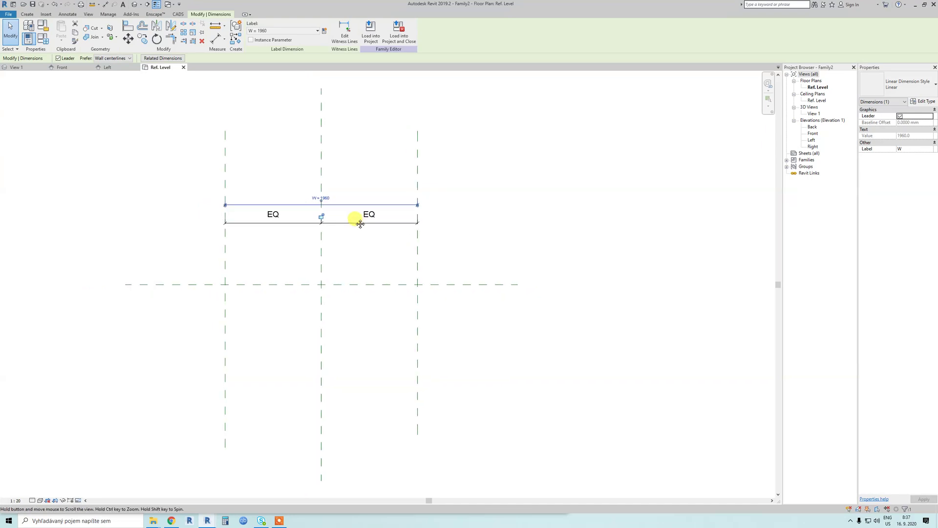
- Change W from 1960 to 2000 in Family Types and apply it
{"action": "key", "text": "Escape"}
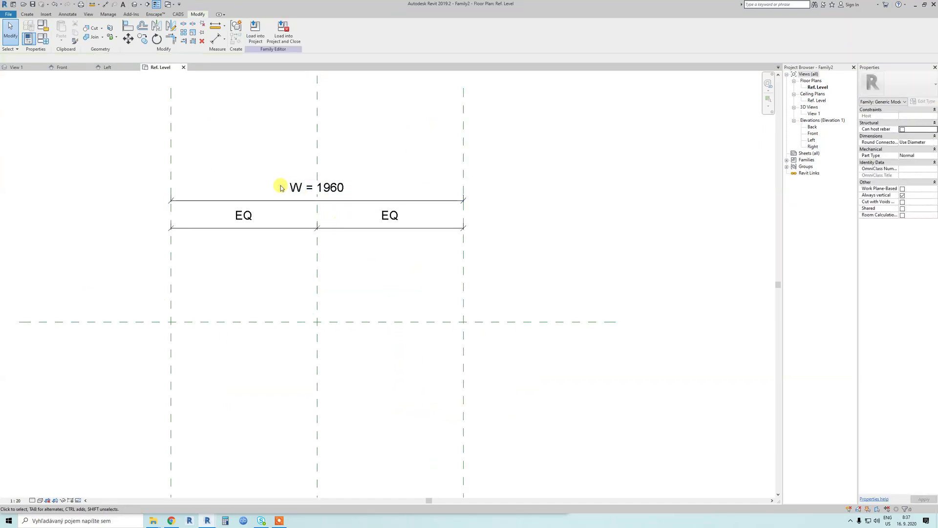
{"action": "scroll", "coordinate": [307, 184], "scroll_direction": "down", "scroll_amount": 1}
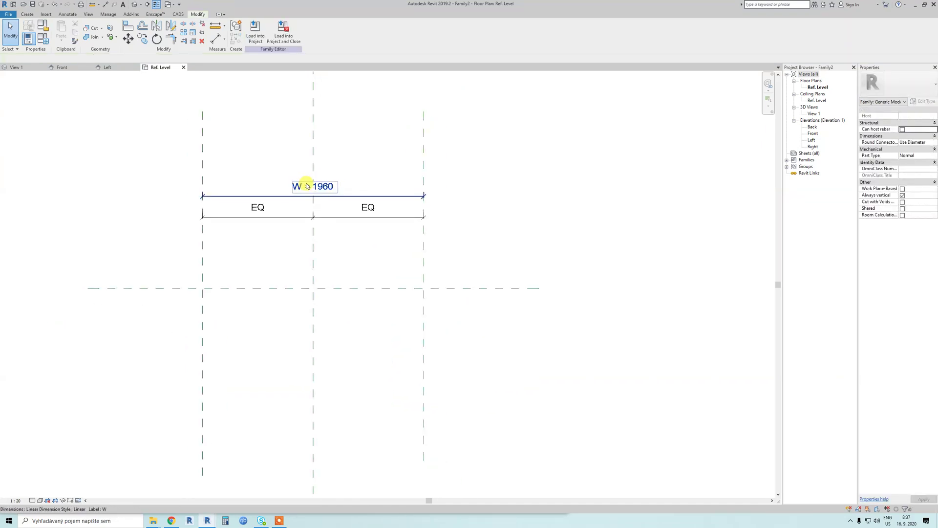
{"action": "left_click", "coordinate": [43, 41]}
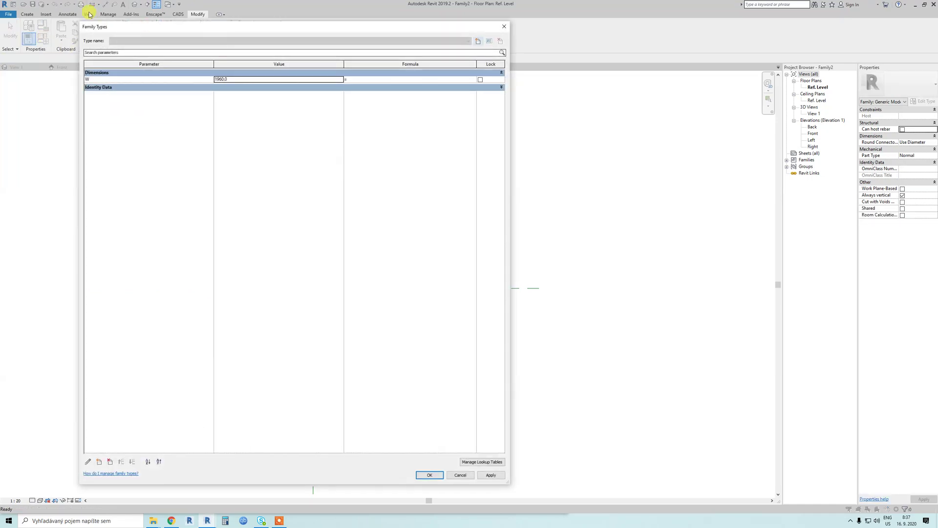
{"action": "left_click_drag", "start_coordinate": [77, 18], "coordinate": [247, 190]}
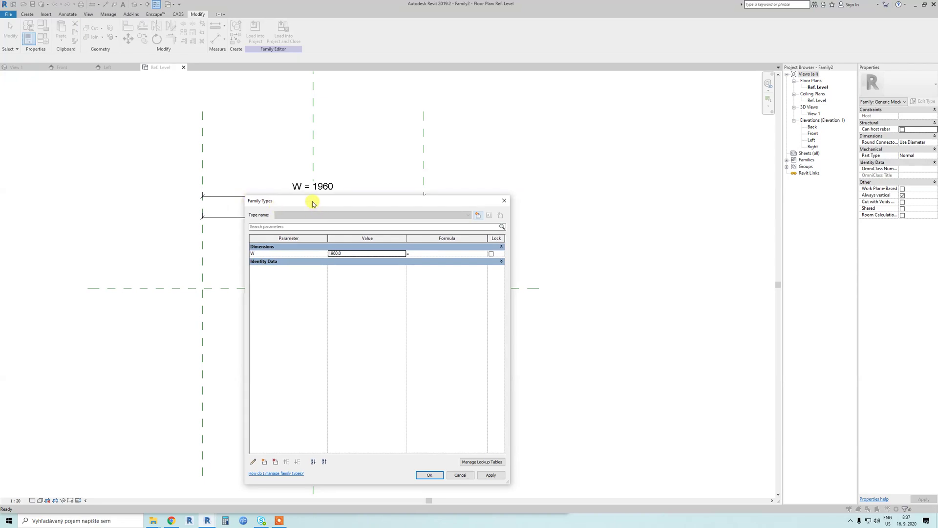
{"action": "left_click_drag", "start_coordinate": [310, 203], "coordinate": [540, 105]}
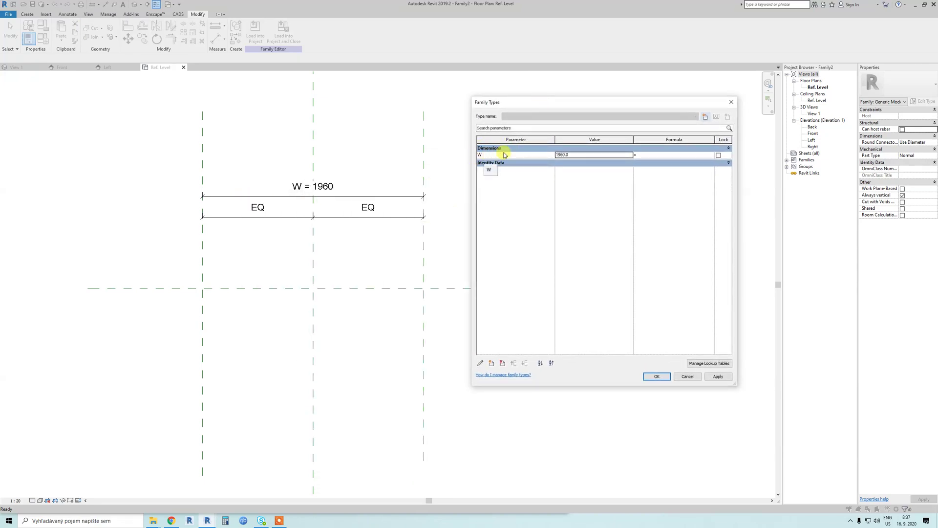
{"action": "left_click", "coordinate": [583, 156]}
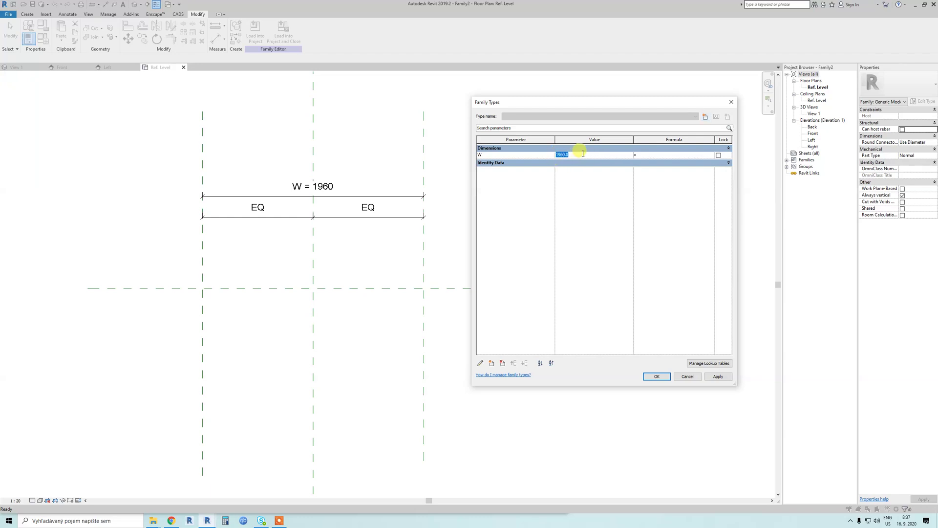
{"action": "type", "text": "2000"}
{"action": "left_click", "coordinate": [717, 377]}
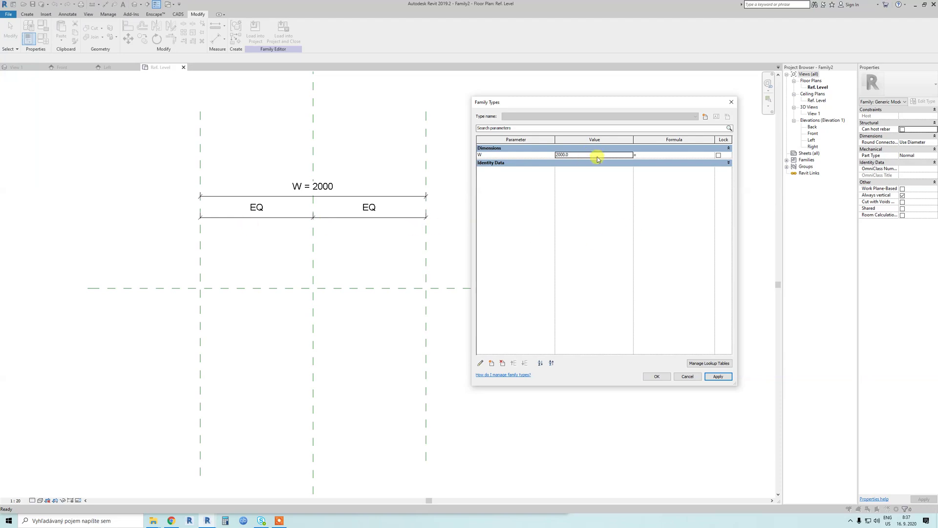
{"action": "left_click", "coordinate": [657, 377]}
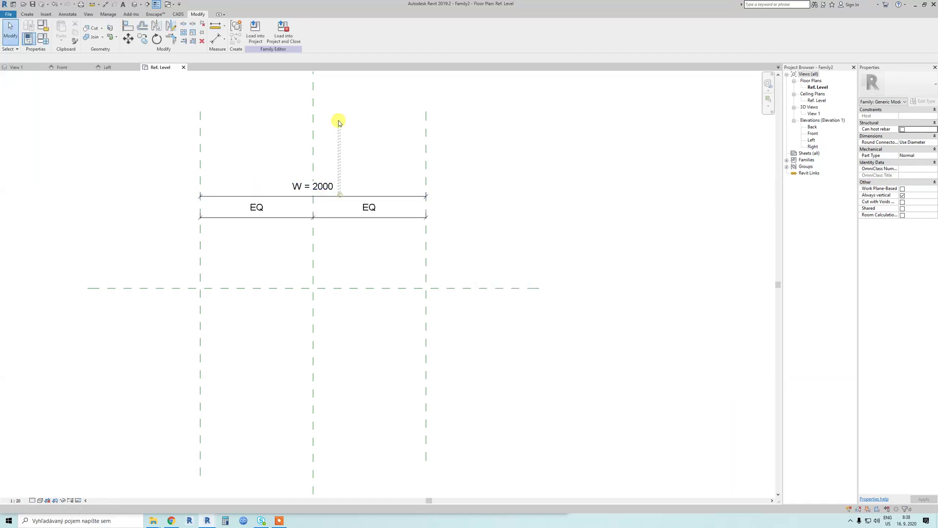
- Move the W = 2000 and EQ dimension strings higher in the plan
{"action": "left_click", "coordinate": [345, 196]}
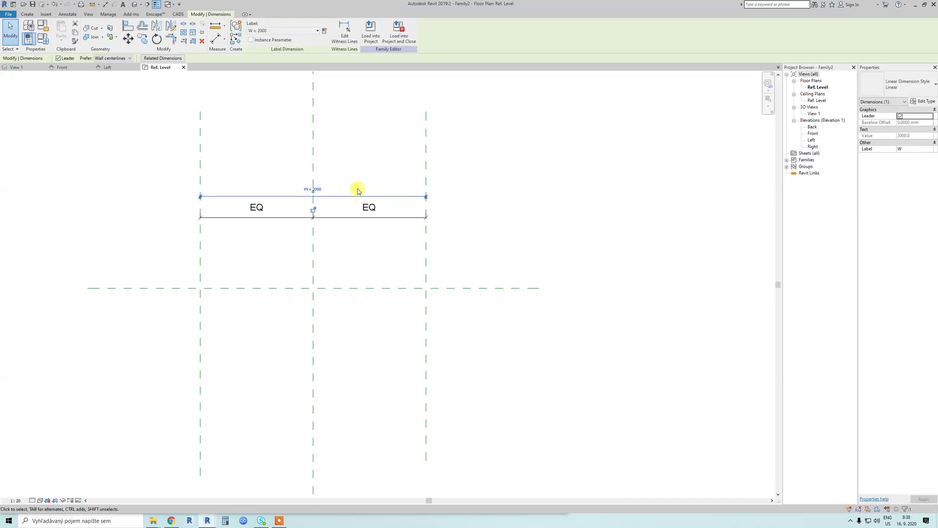
{"action": "left_click_drag", "start_coordinate": [348, 197], "coordinate": [340, 151]}
{"action": "left_click", "coordinate": [339, 216]}
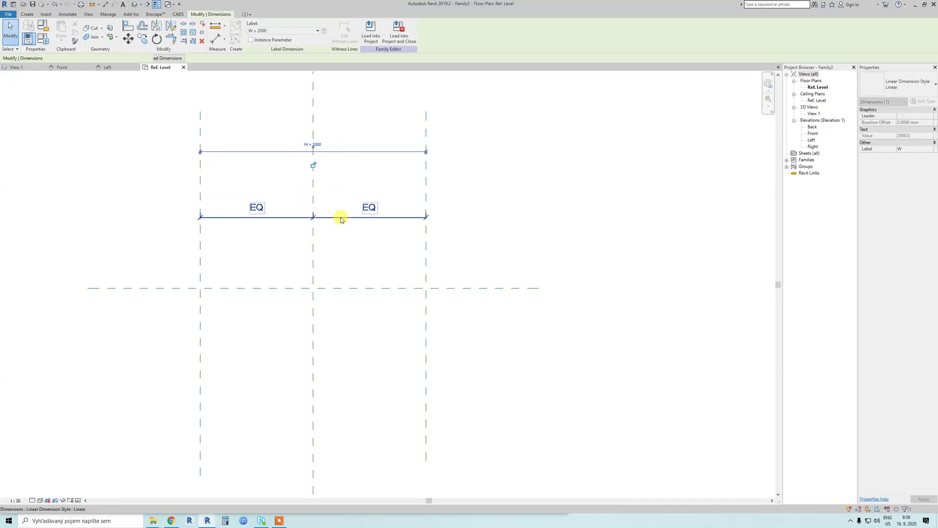
{"action": "left_click", "coordinate": [337, 217]}
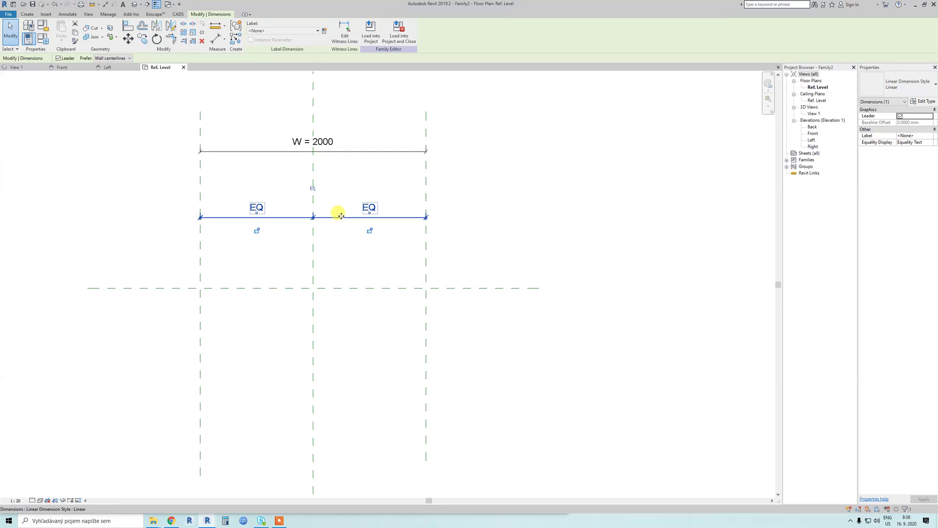
{"action": "left_click_drag", "start_coordinate": [341, 215], "coordinate": [345, 175]}
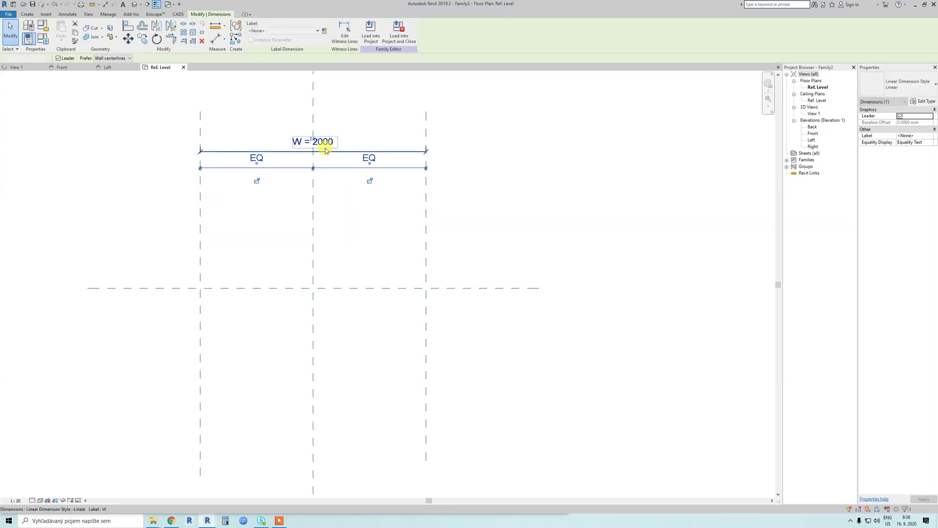
{"action": "key", "text": "Escape"}
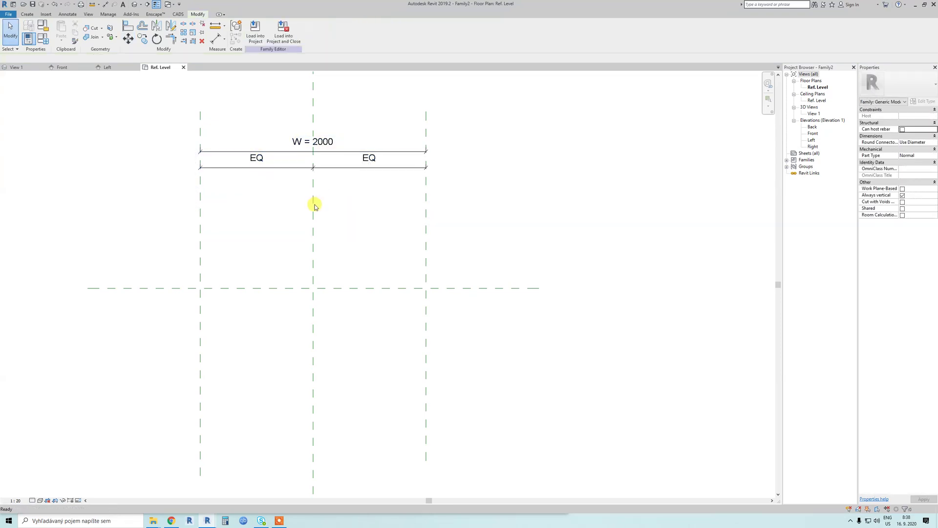
- Set the view scale to 1 : 10
{"action": "left_click", "coordinate": [14, 500]}
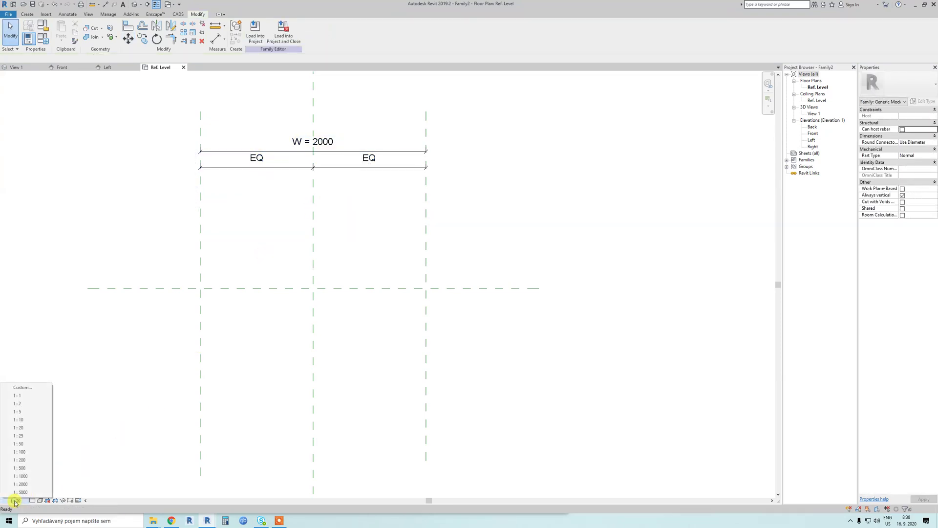
{"action": "left_click", "coordinate": [35, 420]}
{"action": "scroll", "coordinate": [275, 162], "scroll_direction": "up", "scroll_amount": 3}
- Nudge the EQ dimension string up twice so it sits just beneath W
{"action": "left_click", "coordinate": [279, 170]}
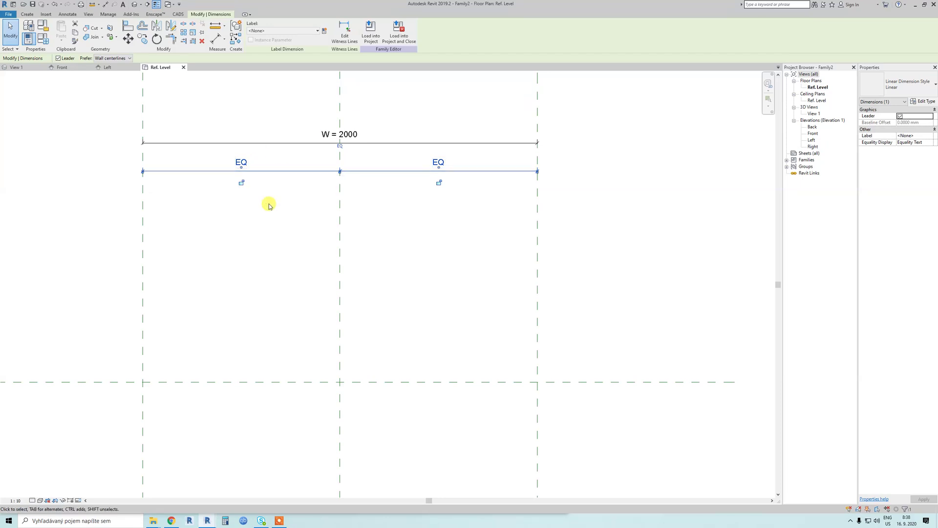
{"action": "key", "text": "Up"}
{"action": "key", "text": "Up"}
{"action": "key", "text": "Up"}
{"action": "key", "text": "Up"}
{"action": "key", "text": "Up"}
{"action": "key", "text": "Up"}
{"action": "key", "text": "Up"}
{"action": "key", "text": "Up"}
{"action": "key", "text": "Up"}
{"action": "key", "text": "Up"}
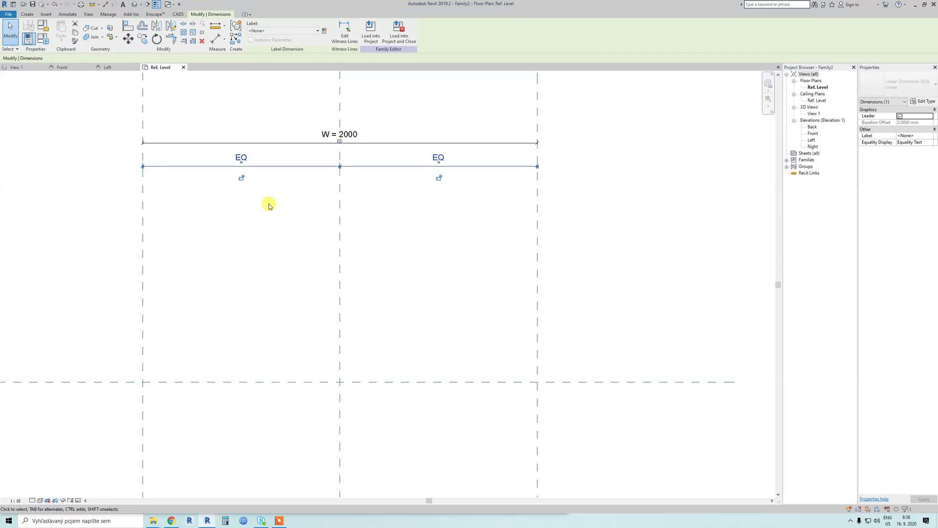
{"action": "key", "text": "Up"}
{"action": "key", "text": "Up"}
{"action": "key", "text": "Up"}
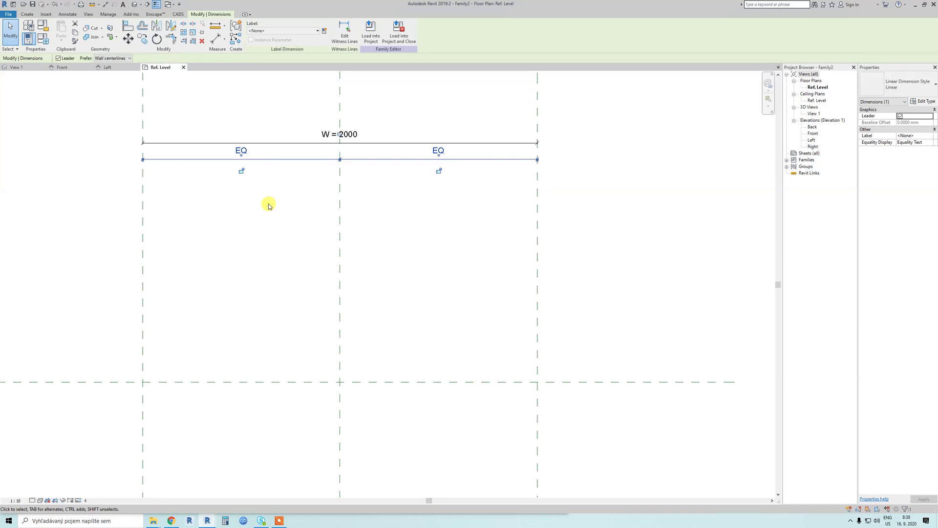
{"action": "scroll", "coordinate": [266, 88], "scroll_direction": "down", "scroll_amount": 2}
{"action": "key", "text": "Escape"}
{"action": "scroll", "coordinate": [440, 152], "scroll_direction": "down", "scroll_amount": 1}
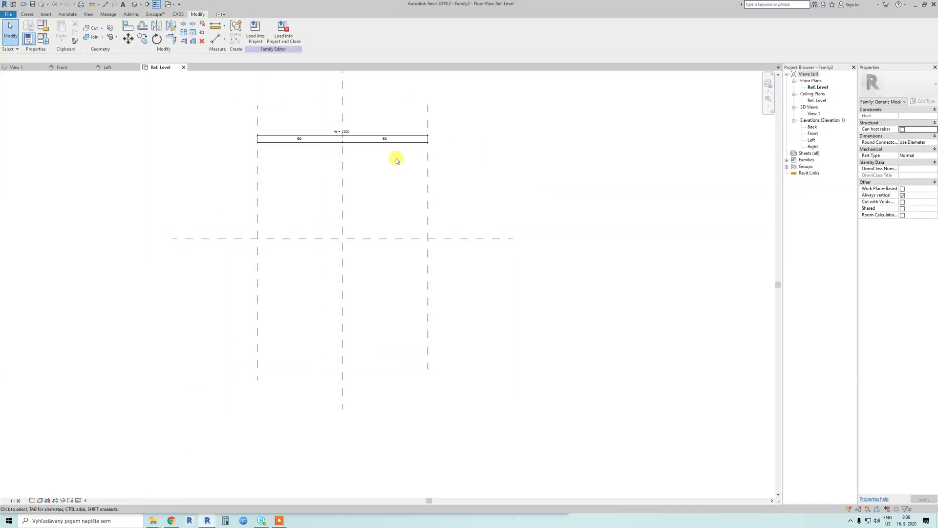
{"action": "scroll", "coordinate": [352, 176], "scroll_direction": "up", "scroll_amount": 2}
{"action": "scroll", "coordinate": [342, 194], "scroll_direction": "down", "scroll_amount": 1}
{"action": "middle_click_drag", "start_coordinate": [342, 194], "coordinate": [343, 195]}
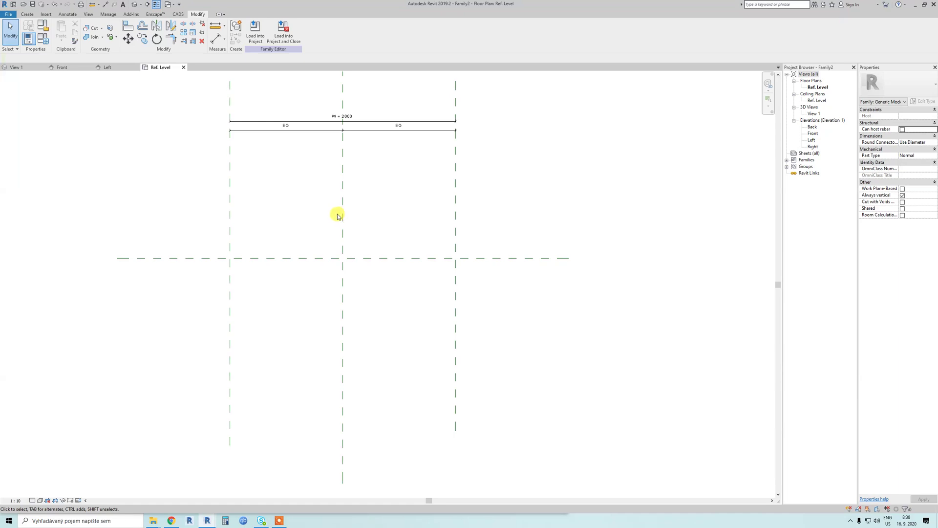
- Draw a horizontal reference plane across the plan above the centre plane, below the dimensions
{"action": "left_click", "coordinate": [27, 14]}
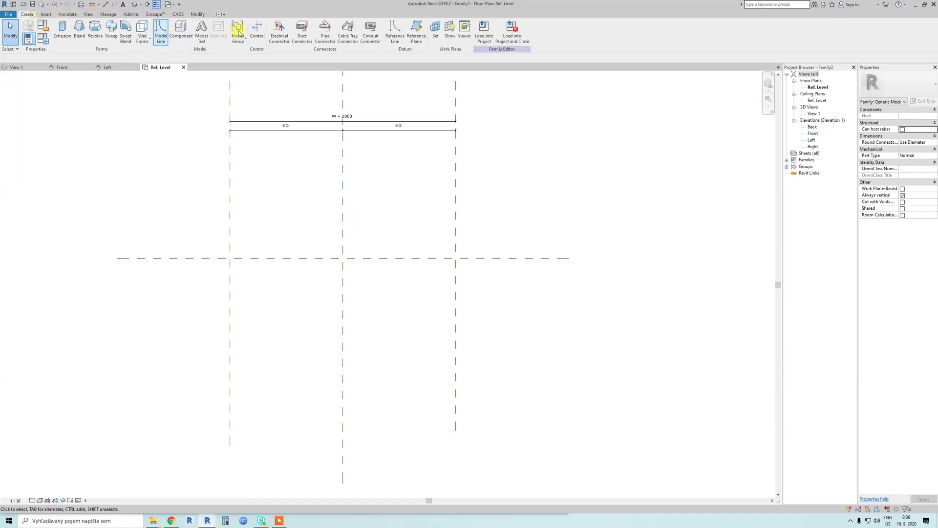
{"action": "left_click", "coordinate": [395, 32]}
{"action": "left_click", "coordinate": [190, 162]}
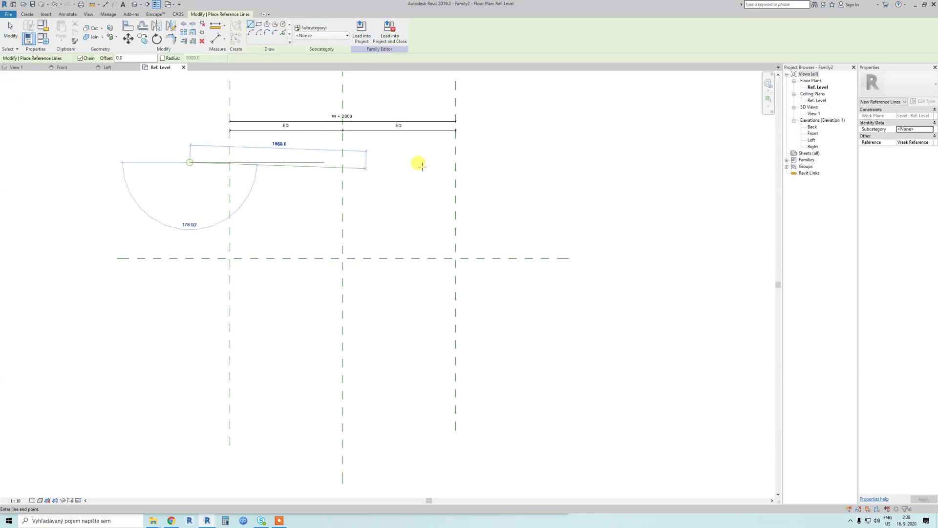
{"action": "key", "text": "Escape"}
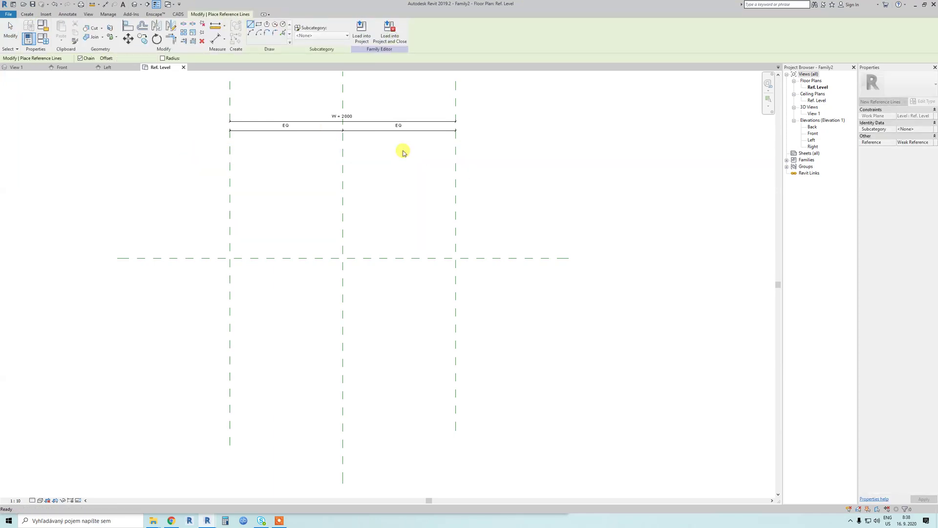
{"action": "left_click", "coordinate": [27, 14]}
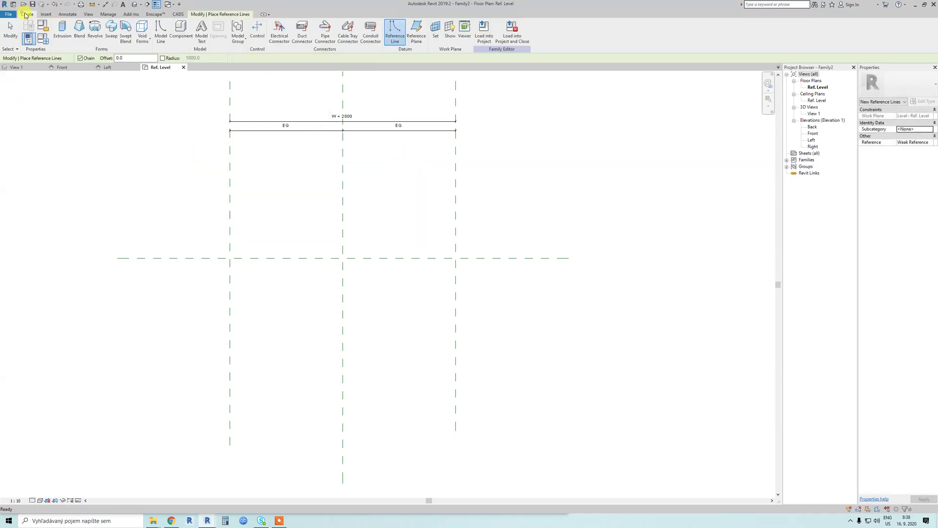
{"action": "left_click", "coordinate": [416, 32]}
{"action": "left_click", "coordinate": [192, 150]}
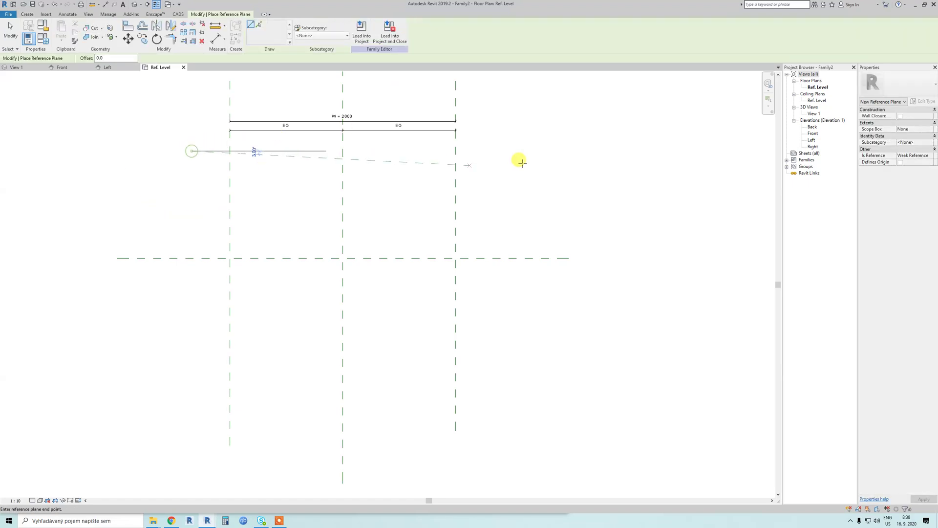
{"action": "left_click", "coordinate": [547, 150]}
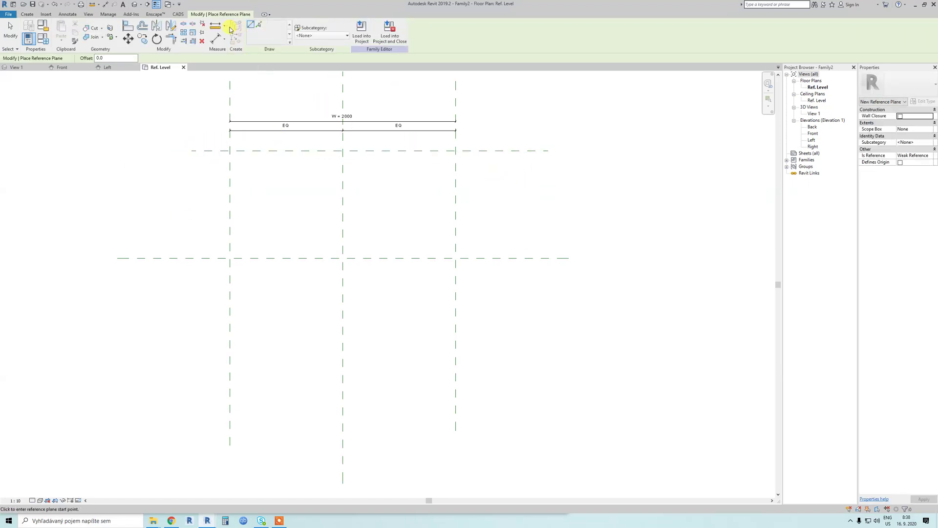
{"action": "key", "text": "Escape"}
- Add an aligned 949 dimension between the new horizontal plane and the centre plane
{"action": "left_click", "coordinate": [215, 38]}
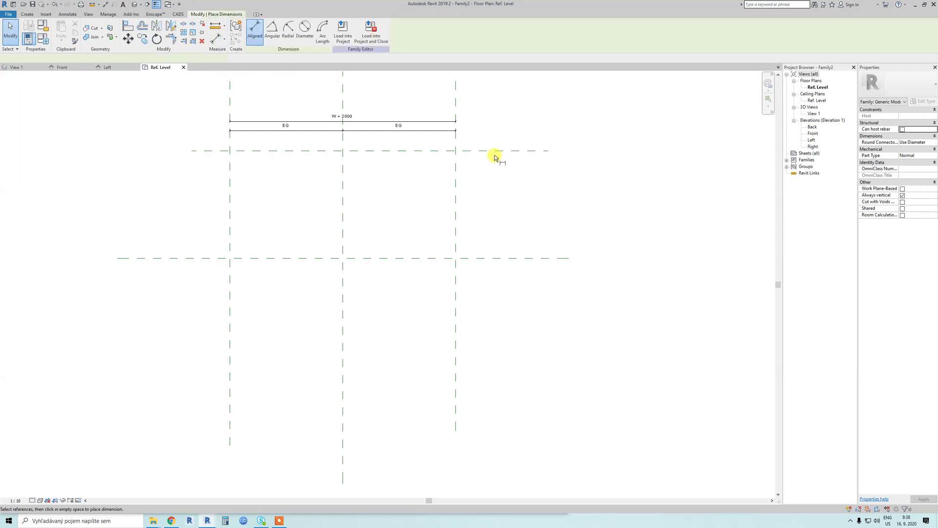
{"action": "left_click", "coordinate": [493, 153]}
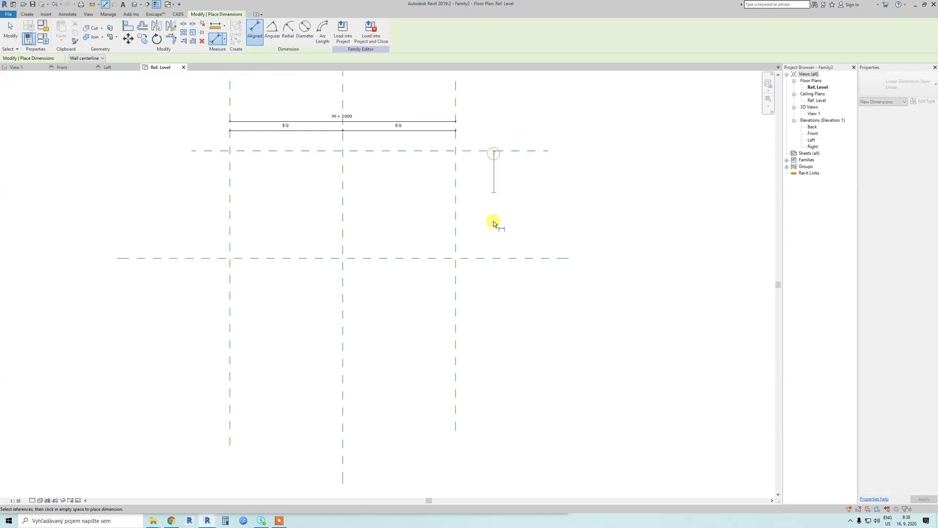
{"action": "left_click", "coordinate": [492, 259]}
{"action": "left_click", "coordinate": [496, 202]}
{"action": "scroll", "coordinate": [496, 203], "scroll_direction": "up", "scroll_amount": 3}
{"action": "key", "text": "Escape"}
- Label the 949 dimension with a new type parameter named D
{"action": "left_click", "coordinate": [490, 192]}
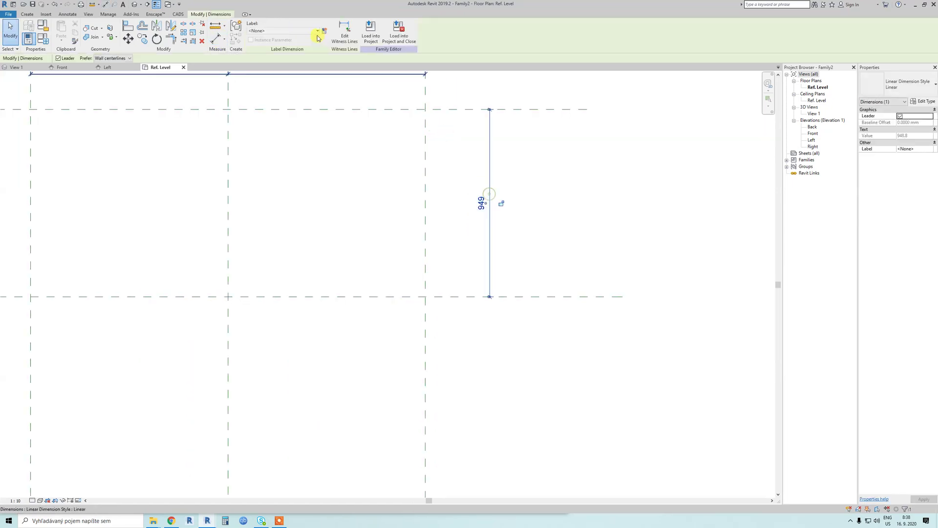
{"action": "left_click", "coordinate": [323, 30]}
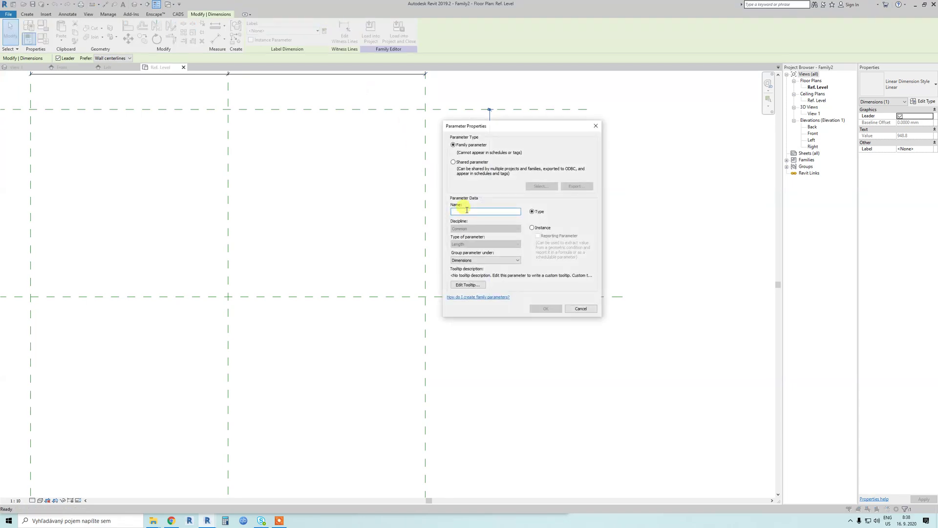
{"action": "type", "text": "De"}
{"action": "left_click", "coordinate": [548, 309]}
{"action": "scroll", "coordinate": [484, 205], "scroll_direction": "down", "scroll_amount": 2}
{"action": "scroll", "coordinate": [486, 220], "scroll_direction": "up", "scroll_amount": 1}
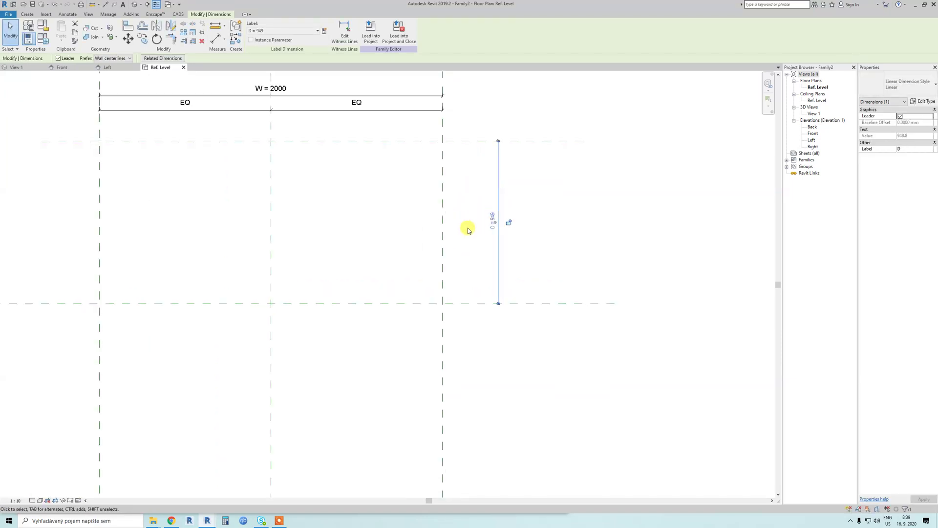
{"action": "left_click", "coordinate": [471, 239]}
{"action": "scroll", "coordinate": [466, 249], "scroll_direction": "down", "scroll_amount": 1}
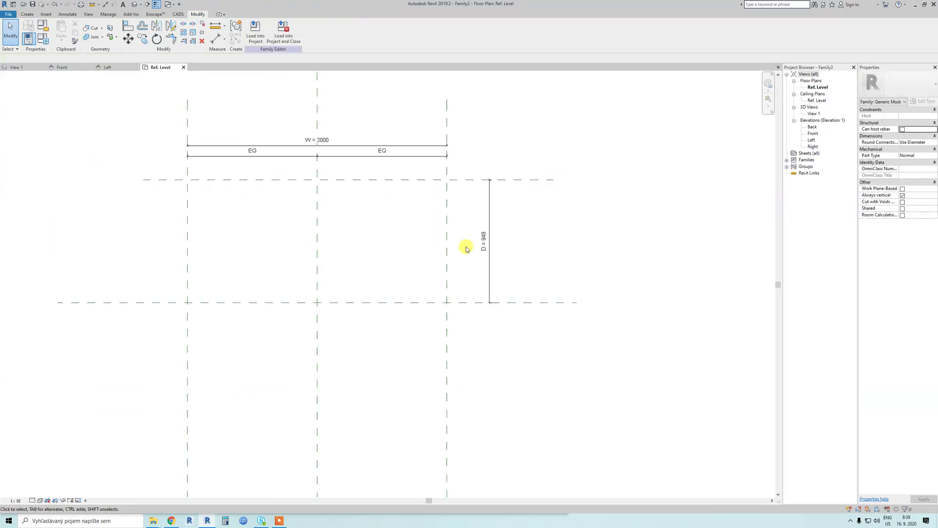
{"action": "middle_click_drag", "start_coordinate": [465, 249], "coordinate": [483, 247]}
- Set D to 600 in Family Types, apply, and close the dialog
{"action": "left_click", "coordinate": [43, 38]}
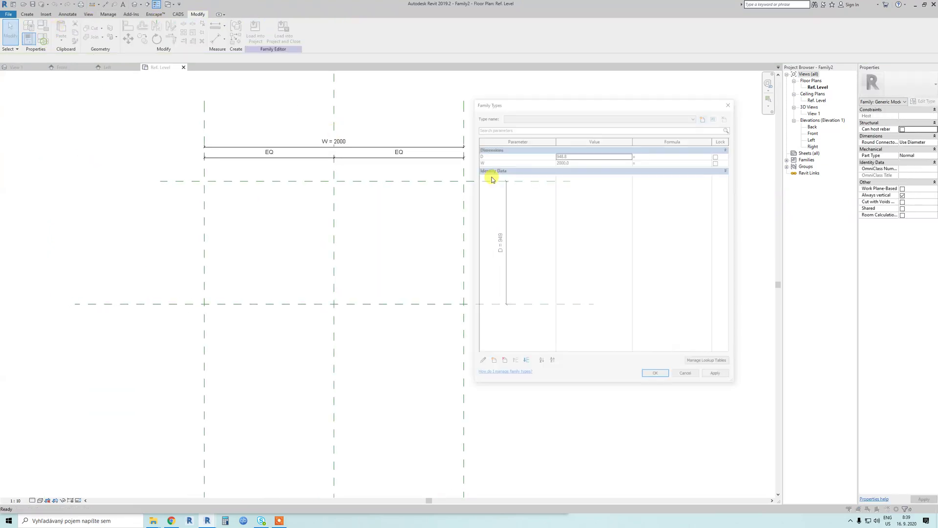
{"action": "left_click", "coordinate": [579, 156]}
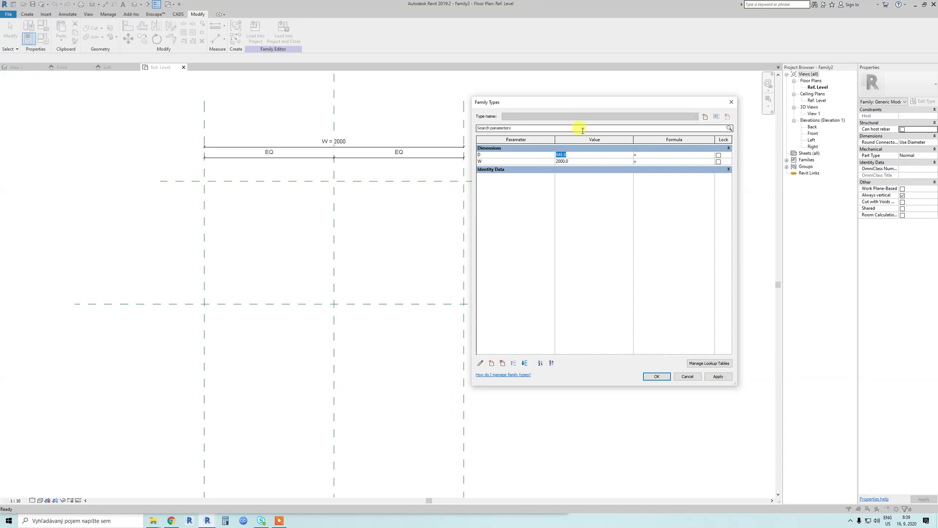
{"action": "type", "text": "600"}
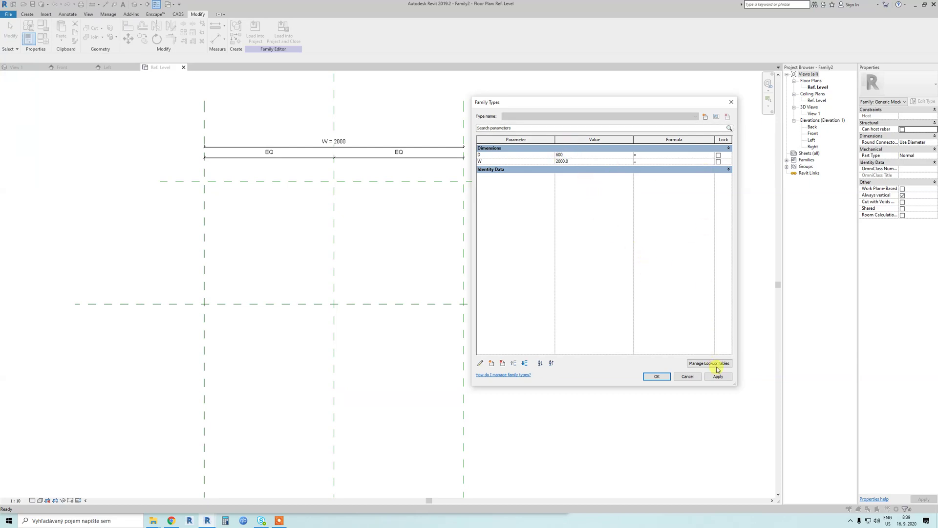
{"action": "left_click_drag", "start_coordinate": [629, 103], "coordinate": [715, 92]}
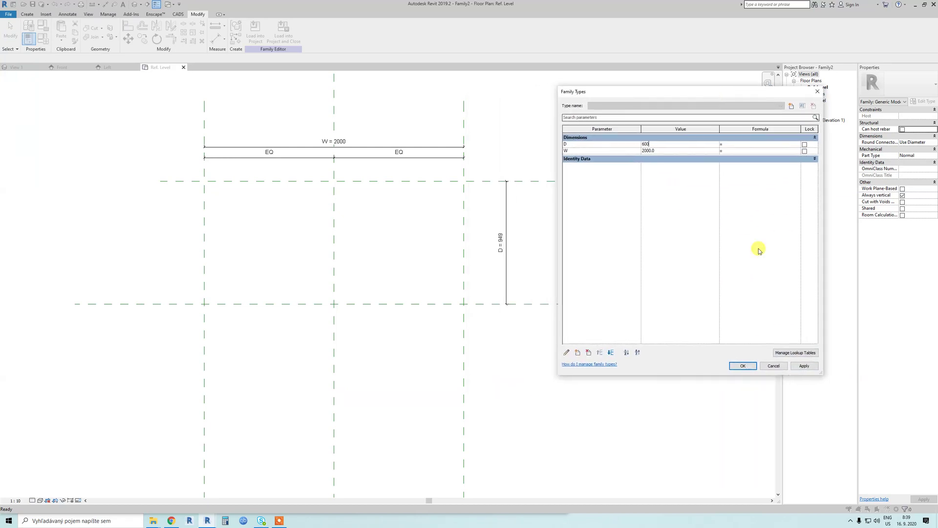
{"action": "left_click", "coordinate": [805, 366]}
{"action": "left_click", "coordinate": [743, 367]}
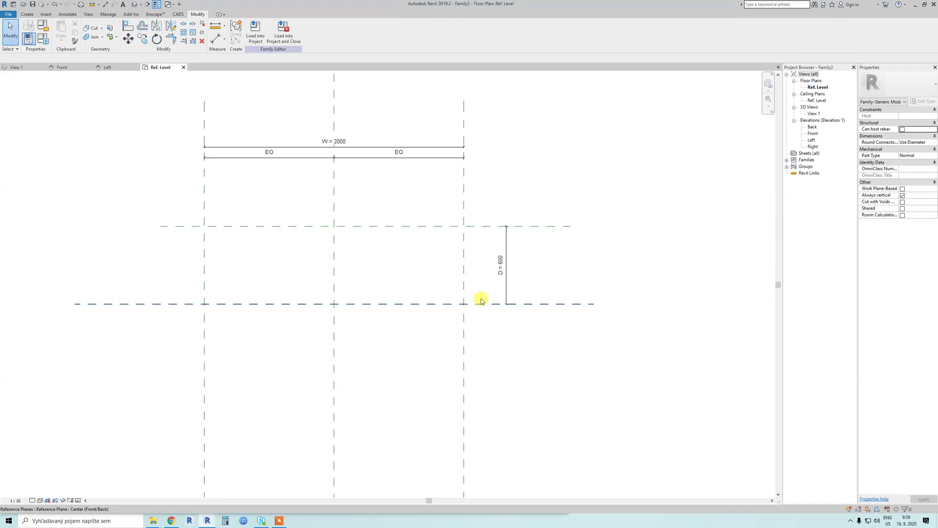
{"action": "left_click", "coordinate": [360, 304]}
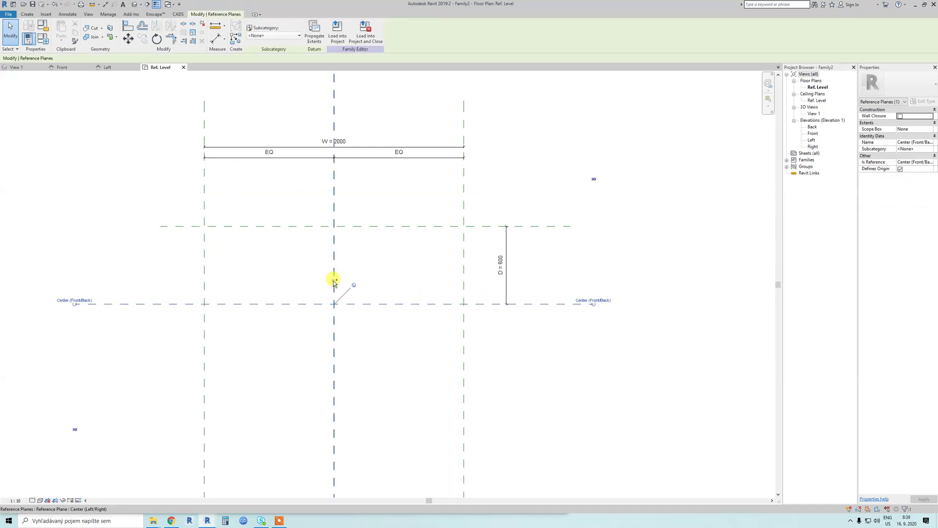
{"action": "left_click", "coordinate": [333, 280], "text": "ctrl"}
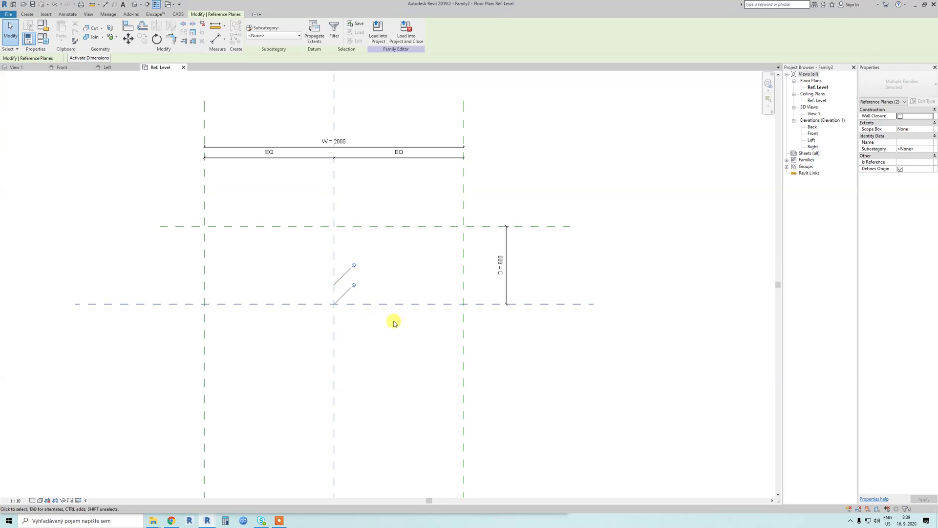
{"action": "left_click", "coordinate": [485, 251]}
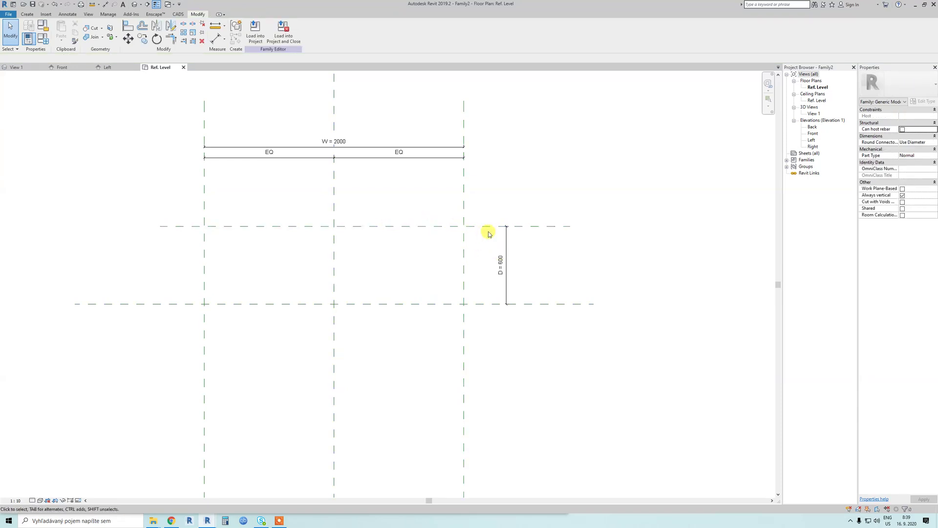
{"action": "scroll", "coordinate": [485, 243], "scroll_direction": "down", "scroll_amount": 2}
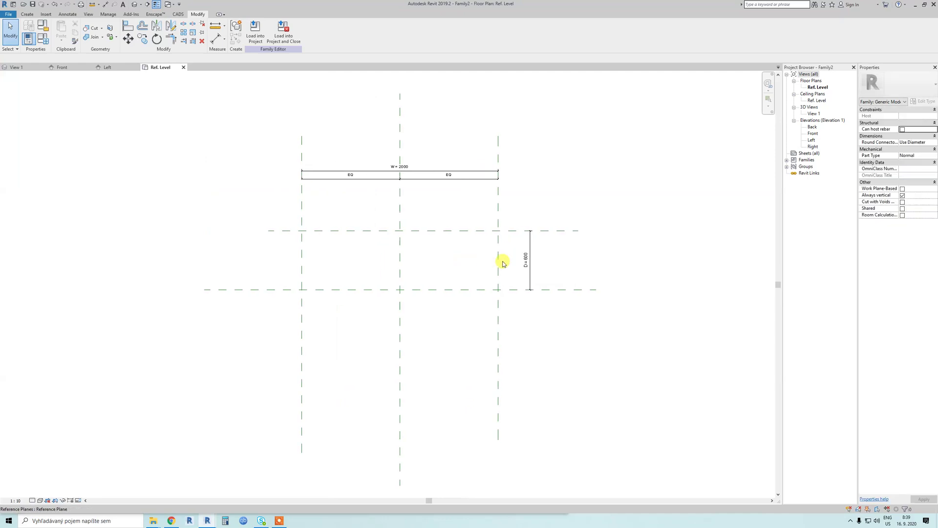
{"action": "scroll", "coordinate": [503, 263], "scroll_direction": "up", "scroll_amount": 2}
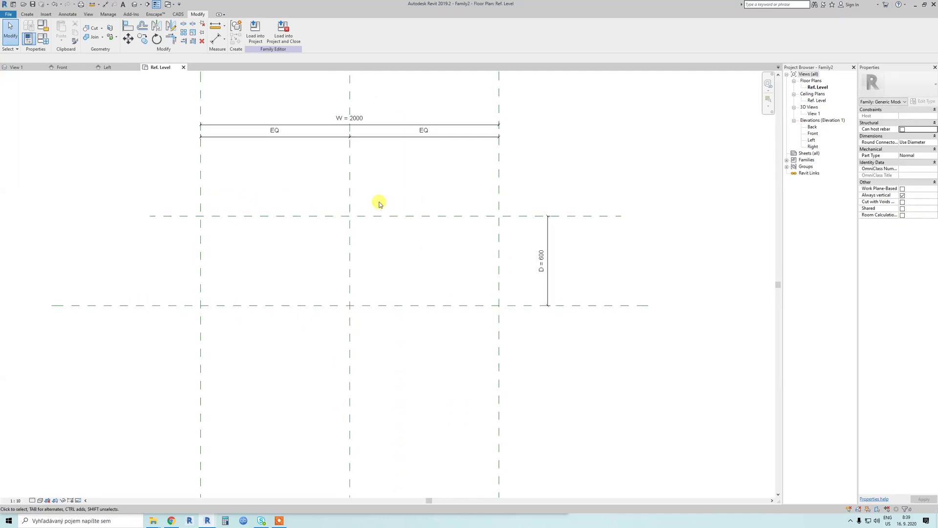
{"action": "scroll", "coordinate": [350, 218], "scroll_direction": "down", "scroll_amount": 1}
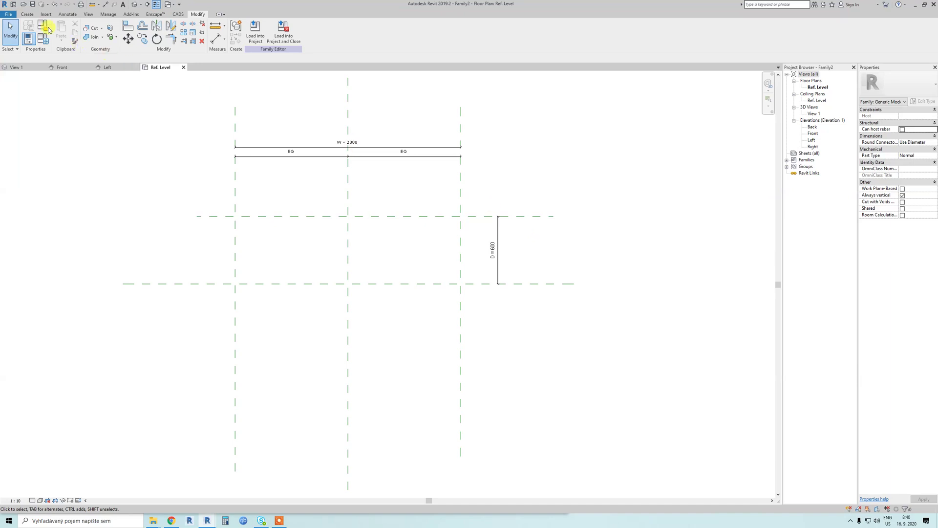
- Open the Front elevation view and pan the drawing slightly down
{"action": "double_click", "coordinate": [812, 134]}
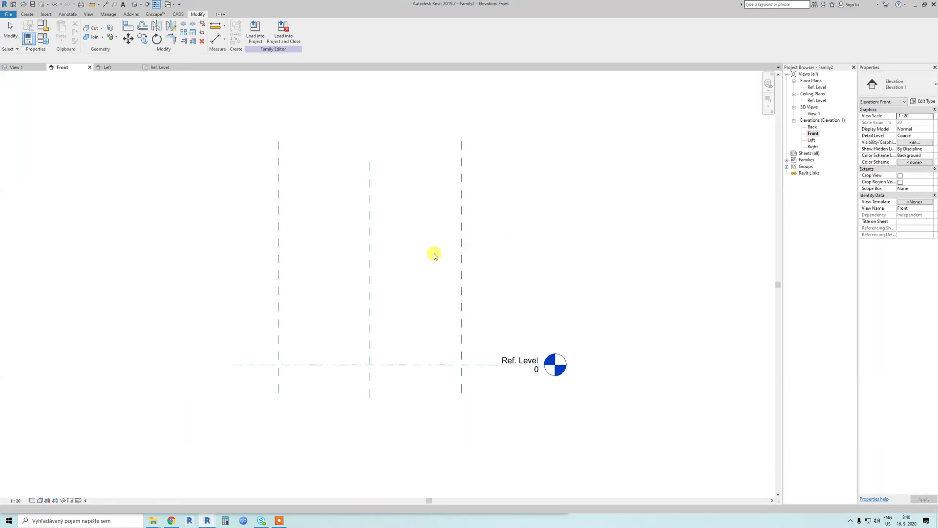
{"action": "scroll", "coordinate": [308, 201], "scroll_direction": "down", "scroll_amount": 2}
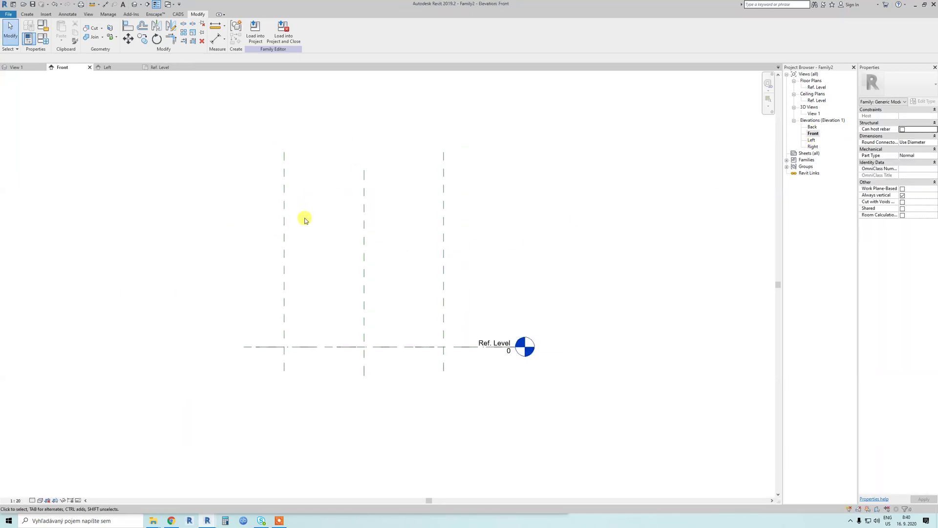
{"action": "middle_click_drag", "start_coordinate": [305, 220], "coordinate": [295, 239]}
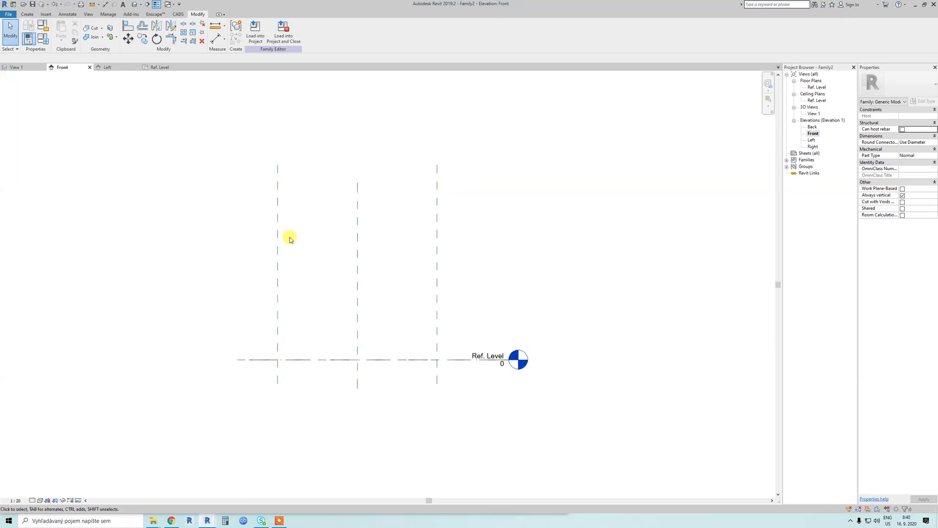
- Draw a horizontal reference plane (RP) just above Ref. Level across the vertical planes
{"action": "key", "text": "r"}
{"action": "key", "text": "p"}
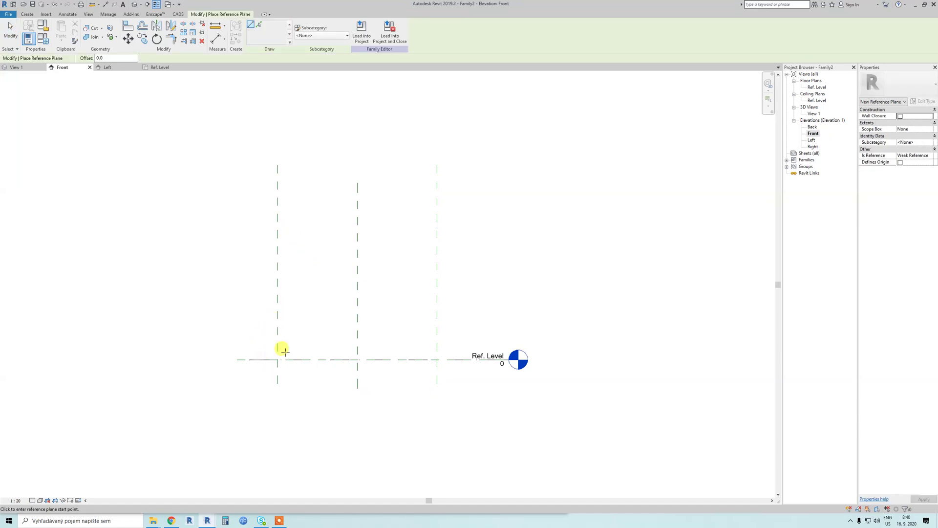
{"action": "scroll", "coordinate": [270, 351], "scroll_direction": "up", "scroll_amount": 2}
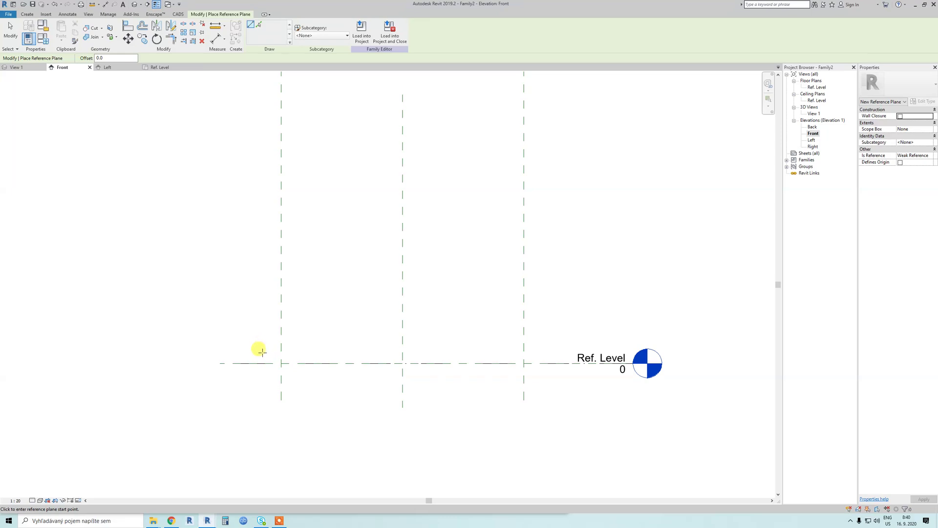
{"action": "left_click", "coordinate": [263, 352]}
{"action": "left_click", "coordinate": [561, 352]}
{"action": "key", "text": "Escape"}
{"action": "key", "text": "Escape"}
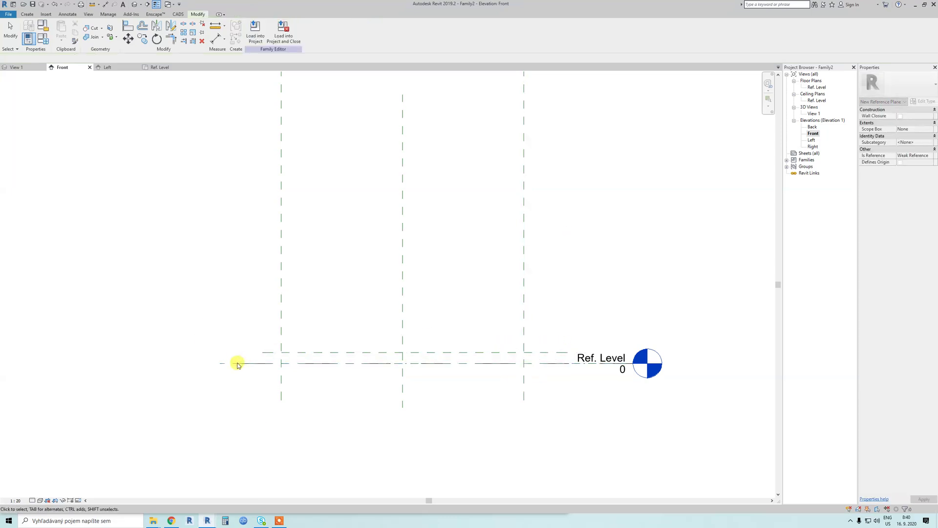
{"action": "scroll", "coordinate": [237, 365], "scroll_direction": "up", "scroll_amount": 2}
- Place an aligned dimension between the new reference plane and Ref. Level
{"action": "key", "text": "d"}
{"action": "key", "text": "i"}
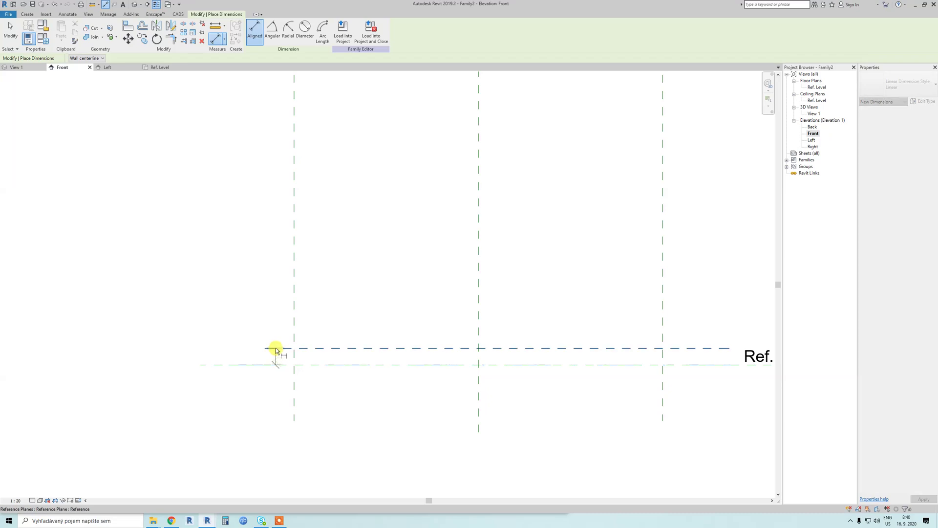
{"action": "left_click", "coordinate": [276, 348]}
{"action": "left_click", "coordinate": [276, 365]}
{"action": "left_click", "coordinate": [234, 312]}
{"action": "key", "text": "Escape"}
{"action": "key", "text": "Escape"}
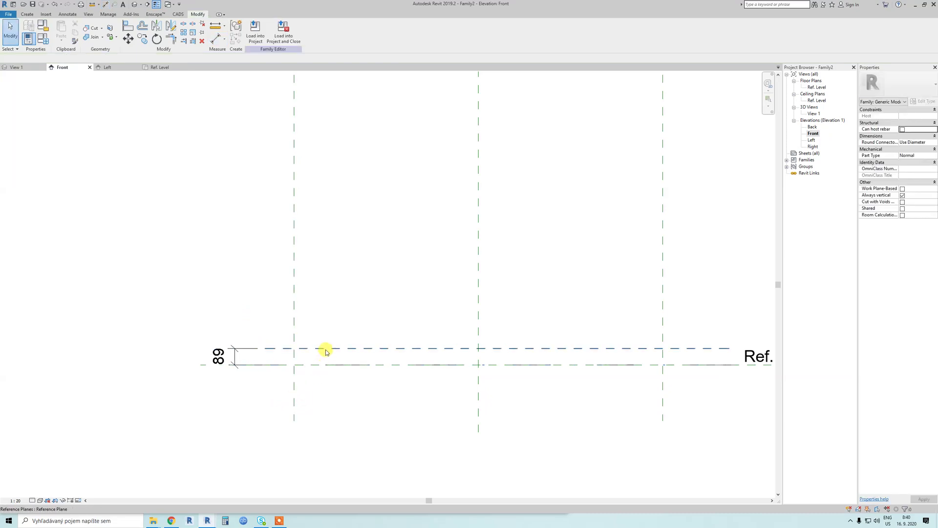
- Change the plane spacing from 88 to 60 by editing the dimension
{"action": "left_click", "coordinate": [289, 365]}
{"action": "key", "text": "Escape"}
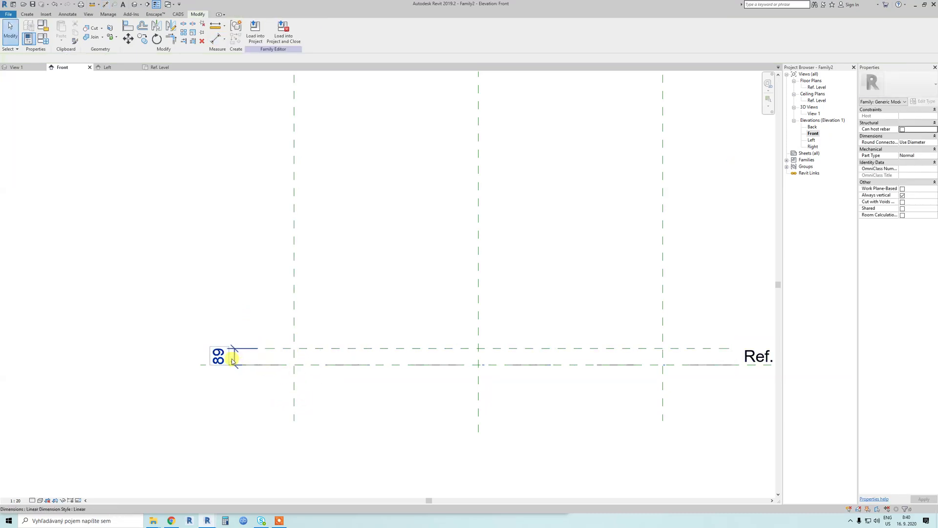
{"action": "left_click", "coordinate": [317, 350]}
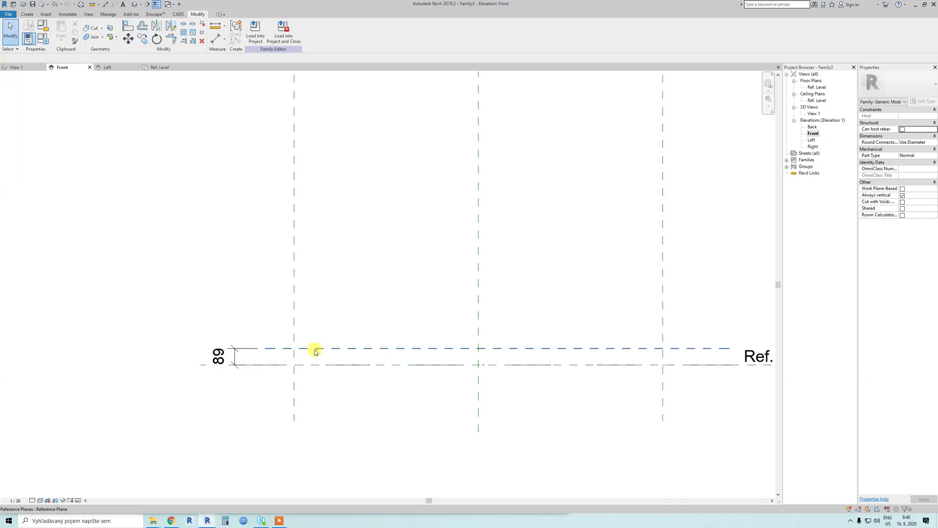
{"action": "left_click", "coordinate": [219, 355]}
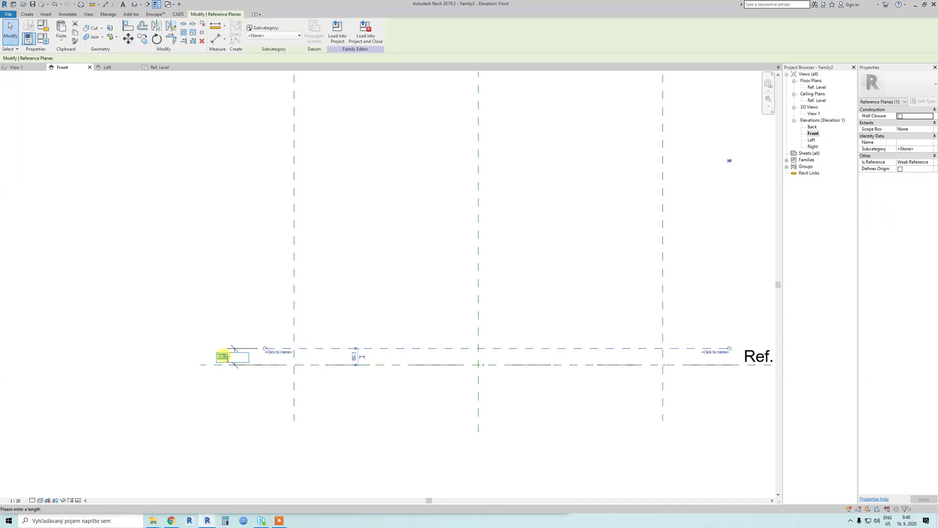
{"action": "key", "text": "Return"}
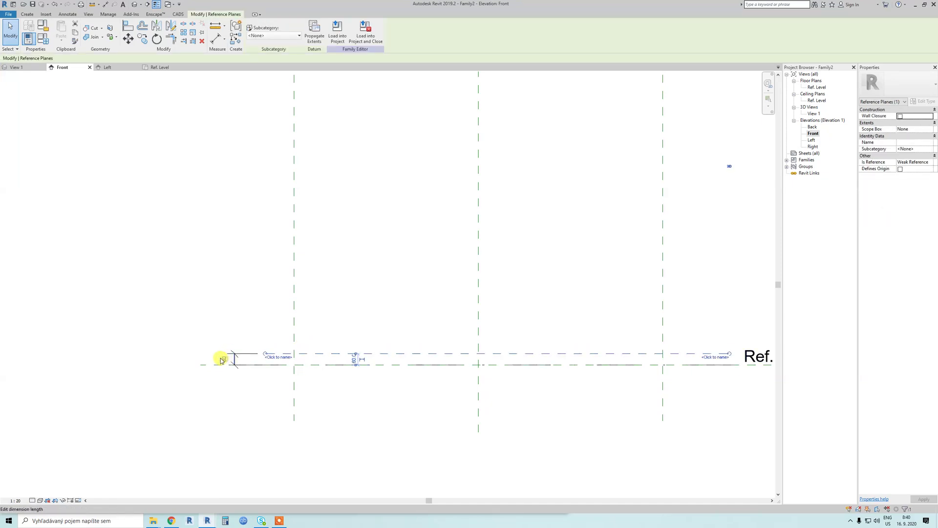
{"action": "left_click", "coordinate": [254, 372]}
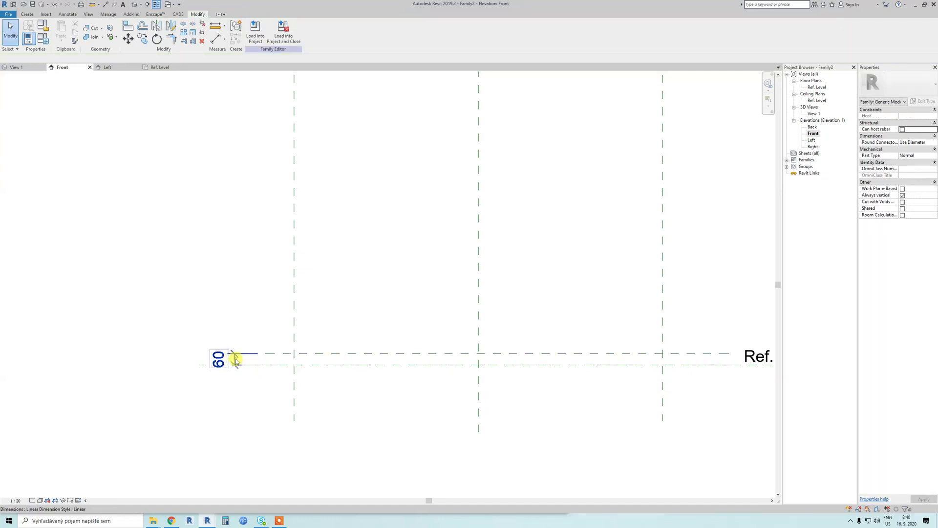
- Lock the 60 dimension between the reference plane and Ref. Level
{"action": "left_click", "coordinate": [235, 359]}
{"action": "scroll", "coordinate": [256, 360], "scroll_direction": "up", "scroll_amount": 2}
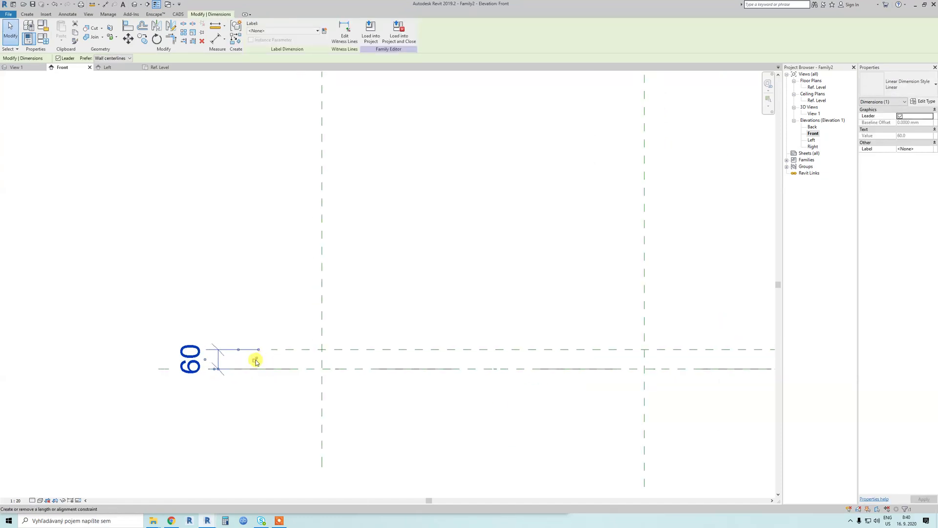
{"action": "left_click", "coordinate": [255, 360]}
{"action": "scroll", "coordinate": [296, 351], "scroll_direction": "down", "scroll_amount": 2}
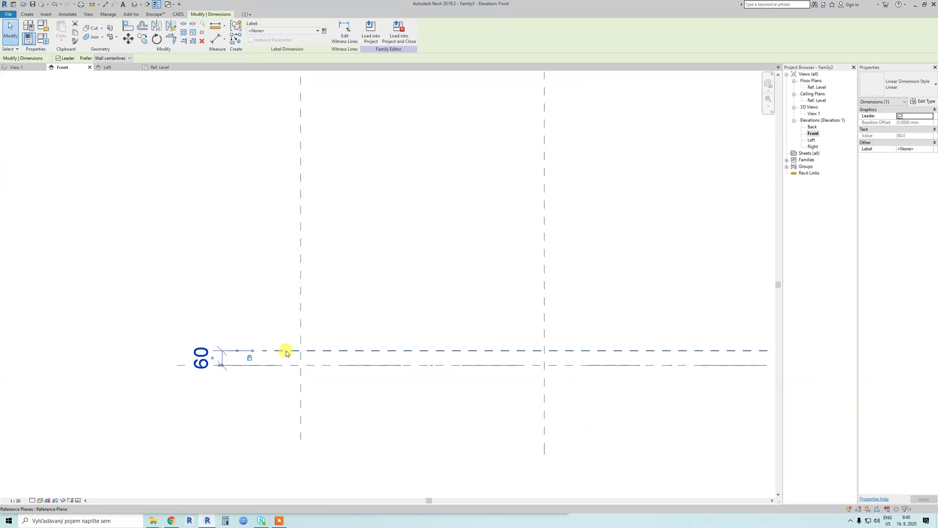
{"action": "scroll", "coordinate": [266, 350], "scroll_direction": "down", "scroll_amount": 1}
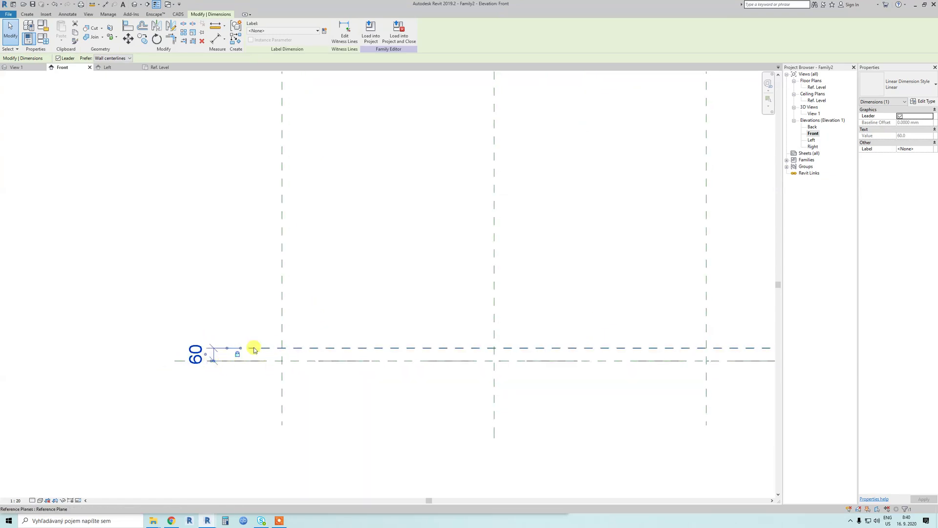
{"action": "scroll", "coordinate": [252, 350], "scroll_direction": "up", "scroll_amount": 2}
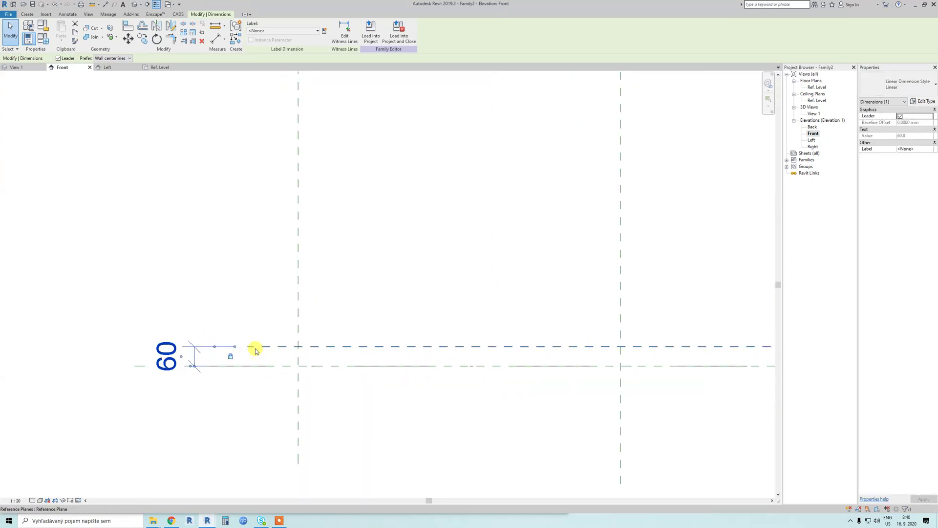
{"action": "scroll", "coordinate": [276, 340], "scroll_direction": "down", "scroll_amount": 1}
{"action": "left_click", "coordinate": [282, 342]}
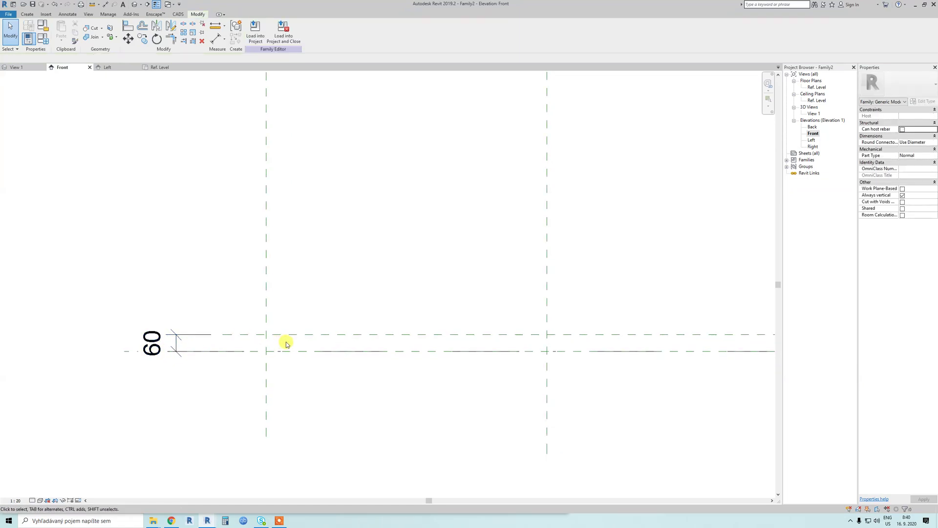
{"action": "scroll", "coordinate": [244, 335], "scroll_direction": "down", "scroll_amount": 1}
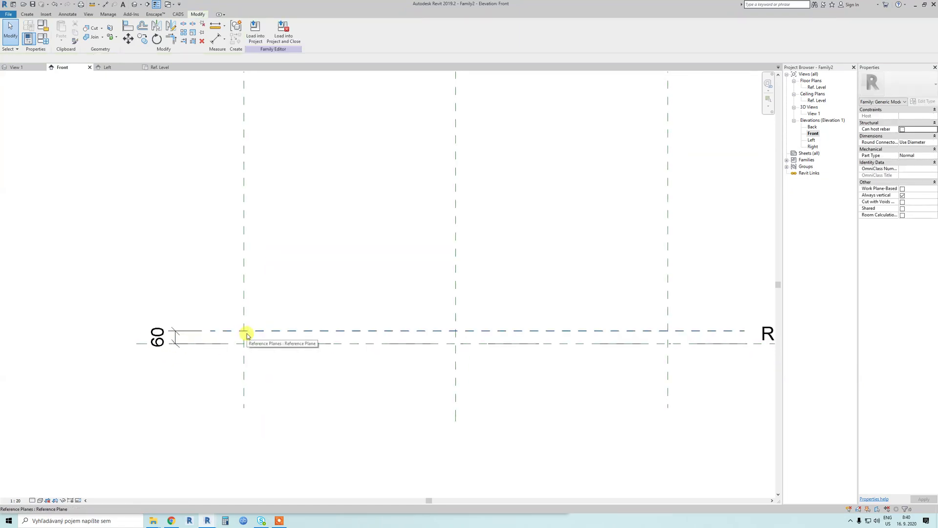
{"action": "scroll", "coordinate": [252, 334], "scroll_direction": "down", "scroll_amount": 1}
{"action": "scroll", "coordinate": [257, 334], "scroll_direction": "down", "scroll_amount": 2}
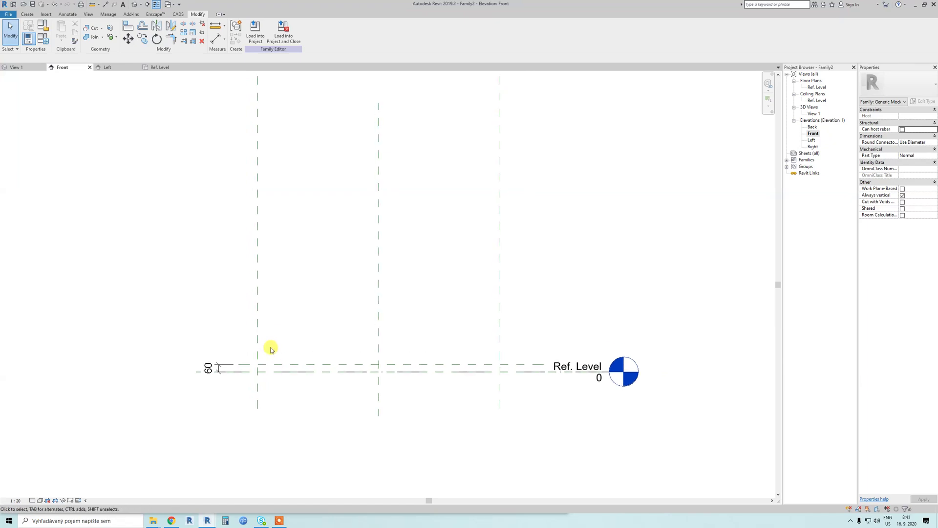
- Draw a second horizontal reference plane across the top of the elevation
{"action": "key", "text": "r"}
{"action": "key", "text": "p"}
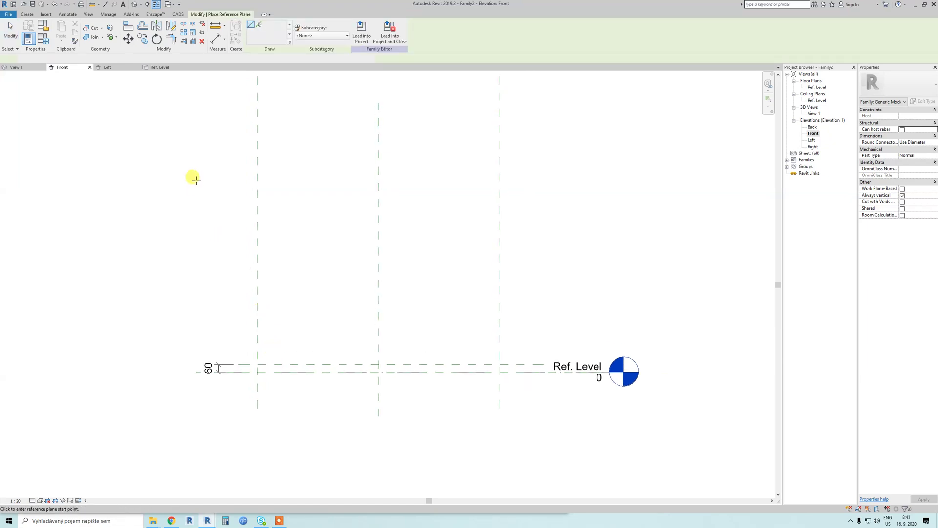
{"action": "scroll", "coordinate": [208, 217], "scroll_direction": "down", "scroll_amount": 1}
{"action": "left_click", "coordinate": [182, 199]}
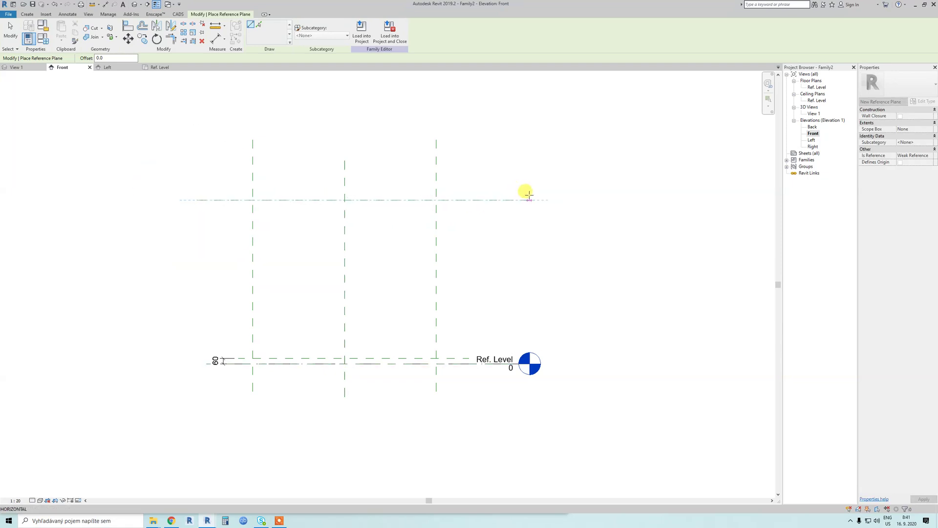
{"action": "left_click", "coordinate": [529, 199]}
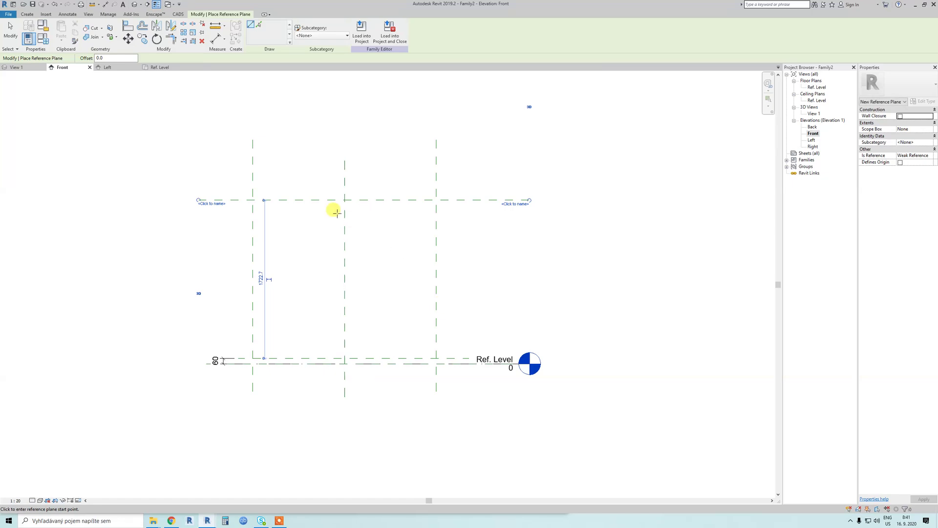
{"action": "key", "text": "Escape"}
{"action": "key", "text": "Escape"}
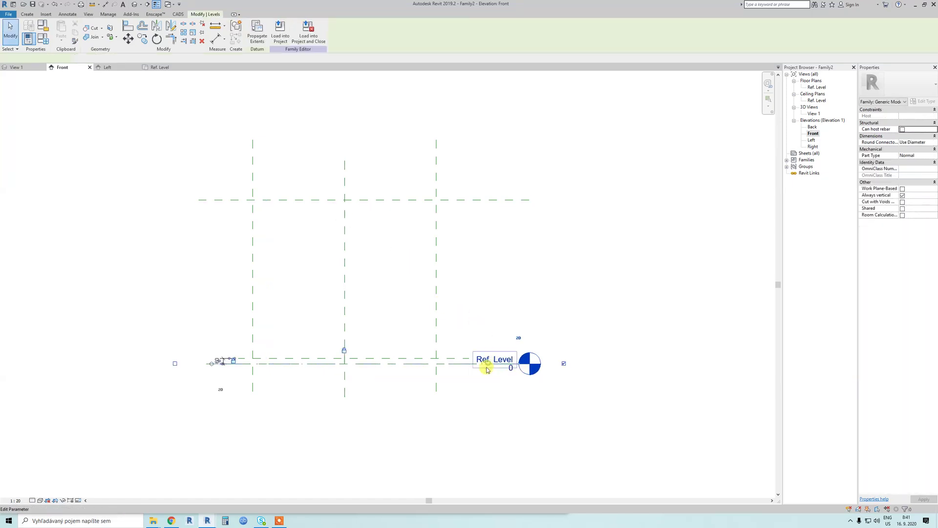
- Set the view scale to 1:10
{"action": "left_click", "coordinate": [16, 500]}
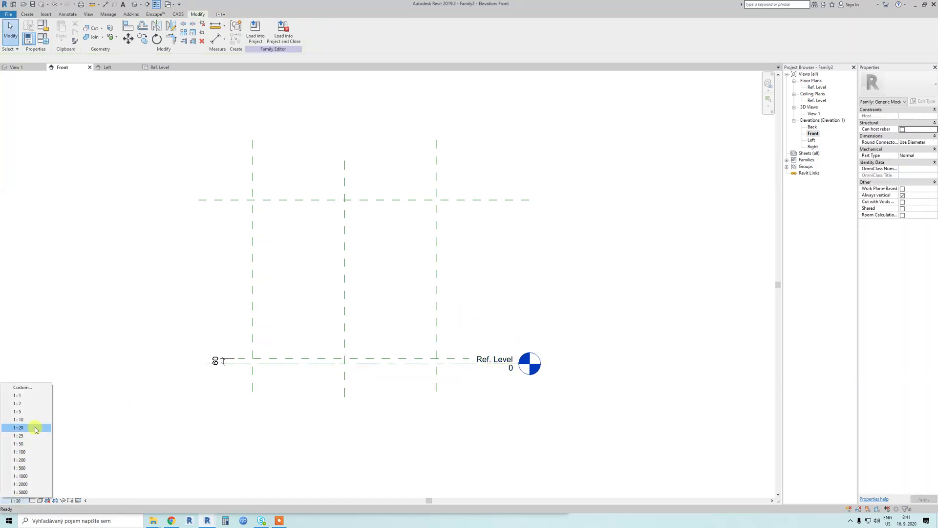
{"action": "left_click", "coordinate": [19, 419]}
{"action": "scroll", "coordinate": [486, 346], "scroll_direction": "up", "scroll_amount": 1}
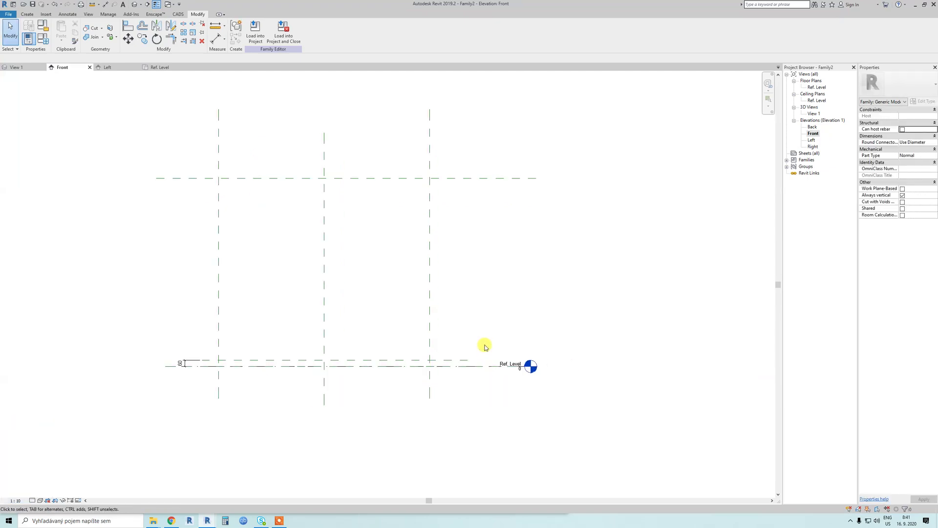
- Dimension the height from Ref. Level to the top reference plane
{"action": "left_click", "coordinate": [215, 39]}
{"action": "left_click", "coordinate": [485, 366]}
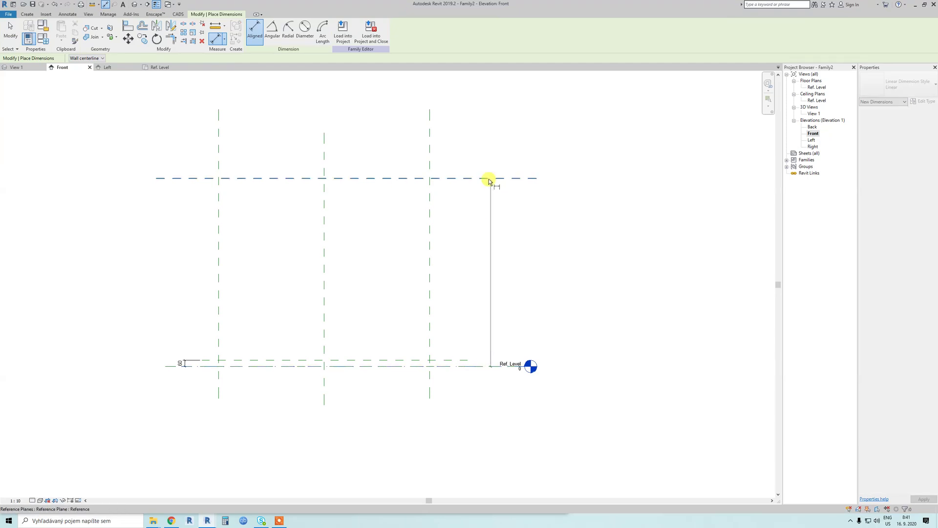
{"action": "left_click", "coordinate": [488, 178]}
{"action": "scroll", "coordinate": [481, 236], "scroll_direction": "up", "scroll_amount": 1}
{"action": "left_click", "coordinate": [501, 281]}
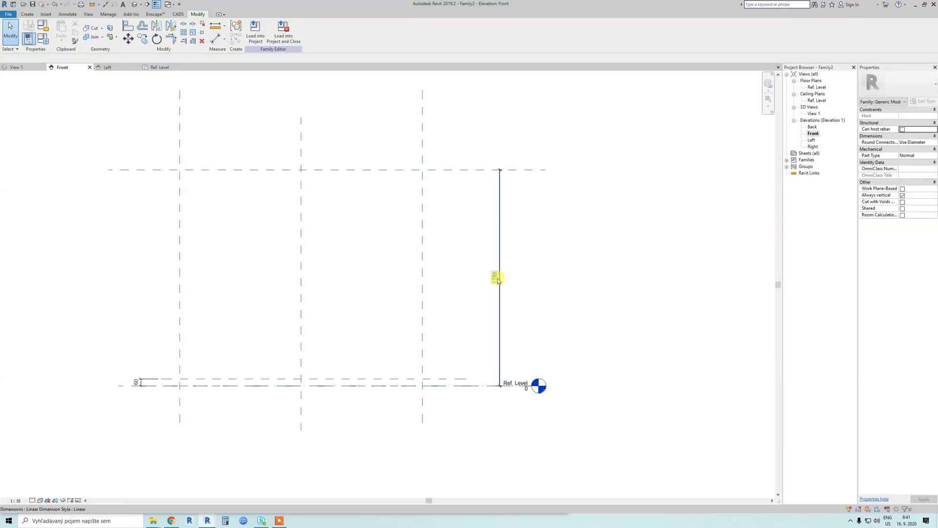
- Label the height dimension with a new parameter H (1783) and open Family Types
{"action": "left_click", "coordinate": [496, 275]}
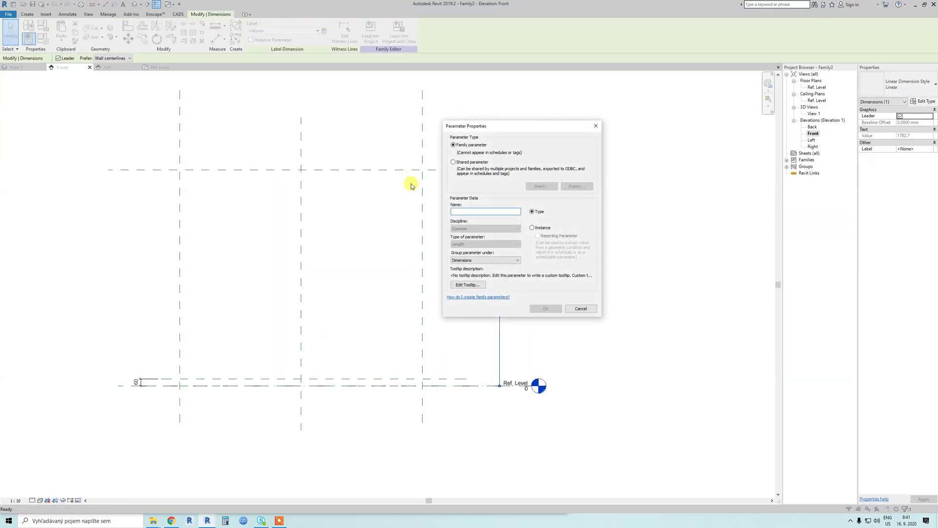
{"action": "type", "text": "H"}
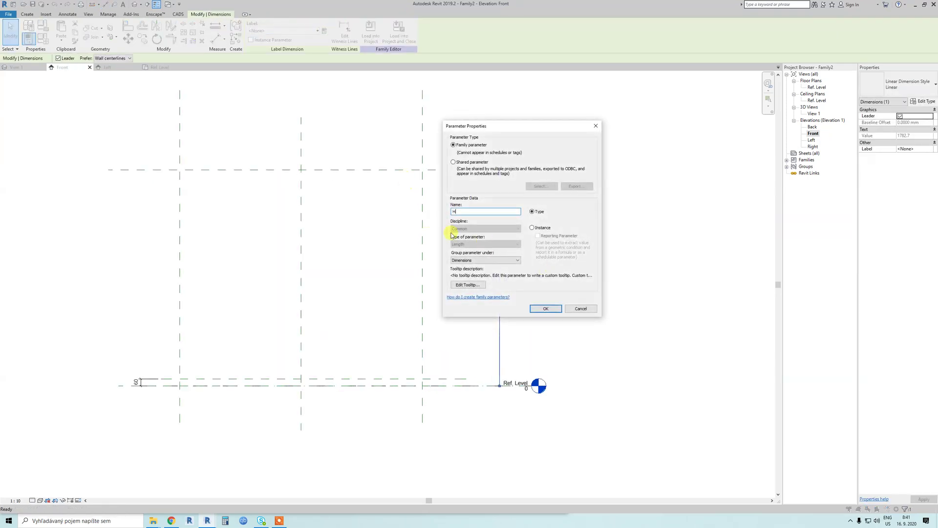
{"action": "left_click", "coordinate": [538, 309]}
{"action": "scroll", "coordinate": [446, 320], "scroll_direction": "down", "scroll_amount": 2}
{"action": "key", "text": "Escape"}
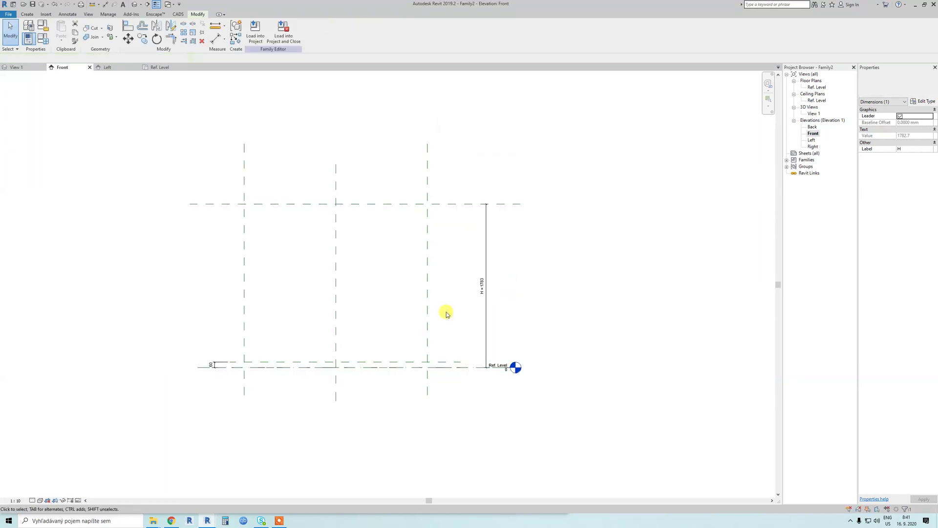
{"action": "left_click", "coordinate": [43, 38]}
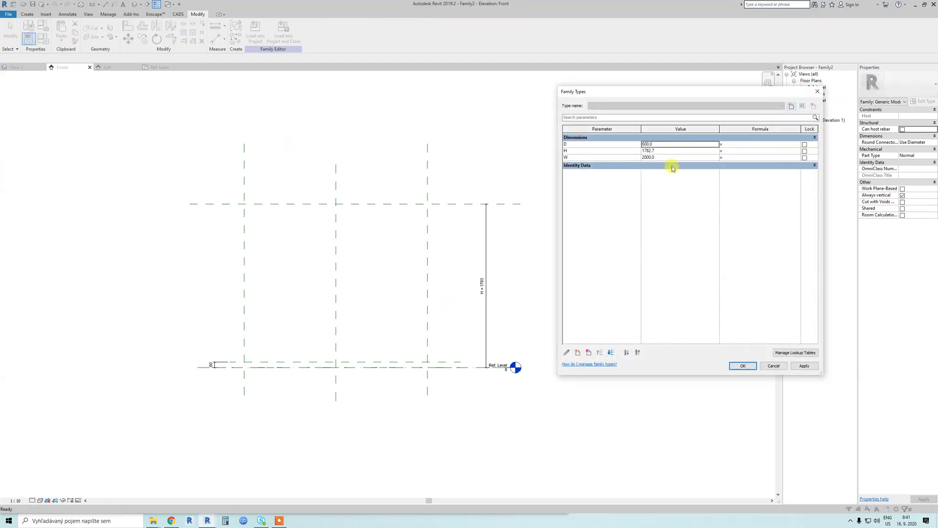
- Set W to 1600 and H to 2100 in Family Types and apply them
{"action": "left_click", "coordinate": [668, 151]}
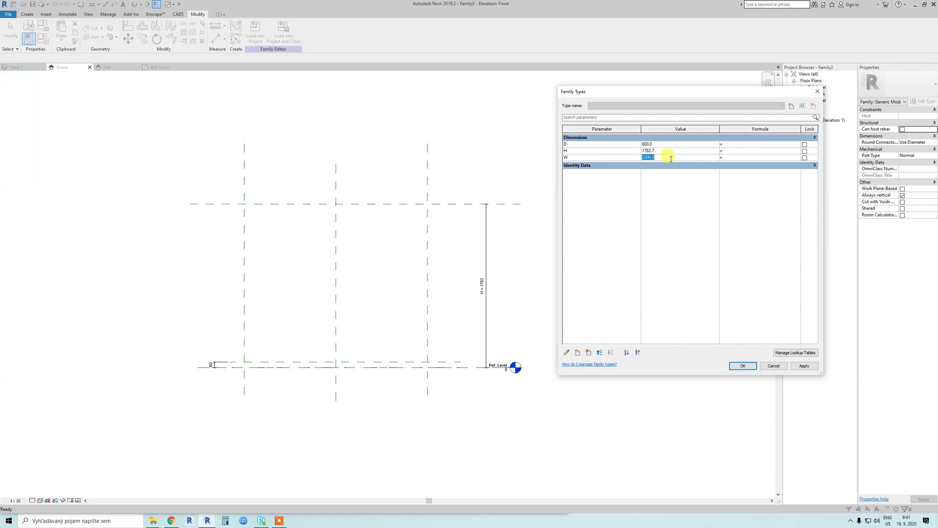
{"action": "left_click", "coordinate": [670, 155]}
{"action": "type", "text": "1600"}
{"action": "left_click", "coordinate": [669, 150]}
{"action": "left_click", "coordinate": [804, 366]}
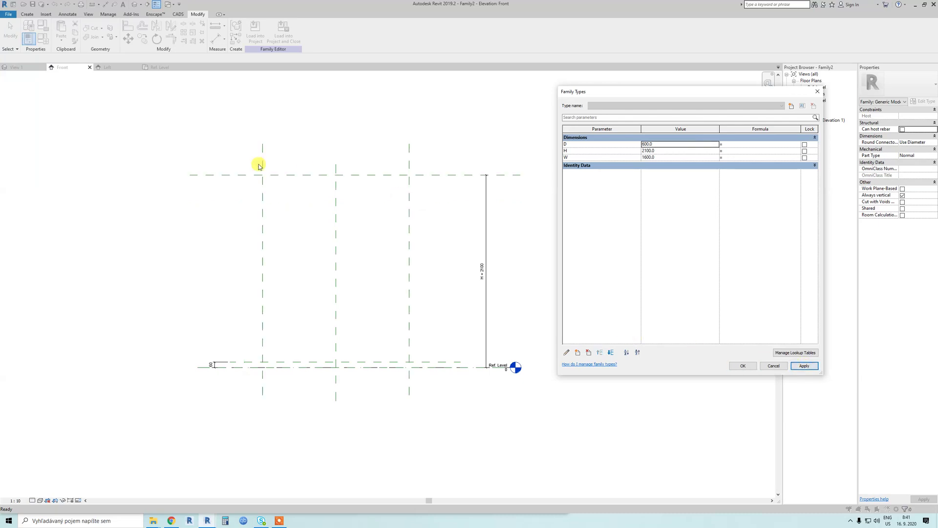
{"action": "left_click", "coordinate": [744, 365]}
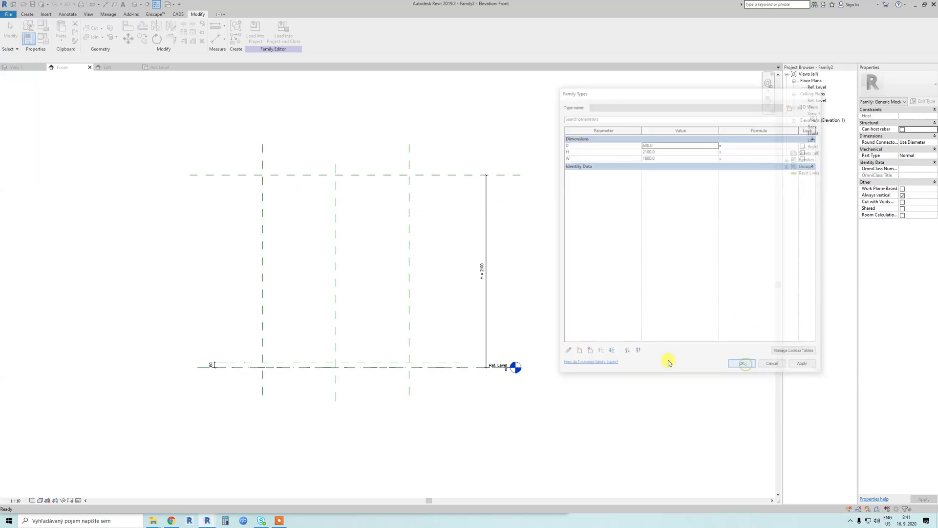
{"action": "scroll", "coordinate": [316, 316], "scroll_direction": "up", "scroll_amount": 2}
{"action": "scroll", "coordinate": [318, 316], "scroll_direction": "down", "scroll_amount": 1}
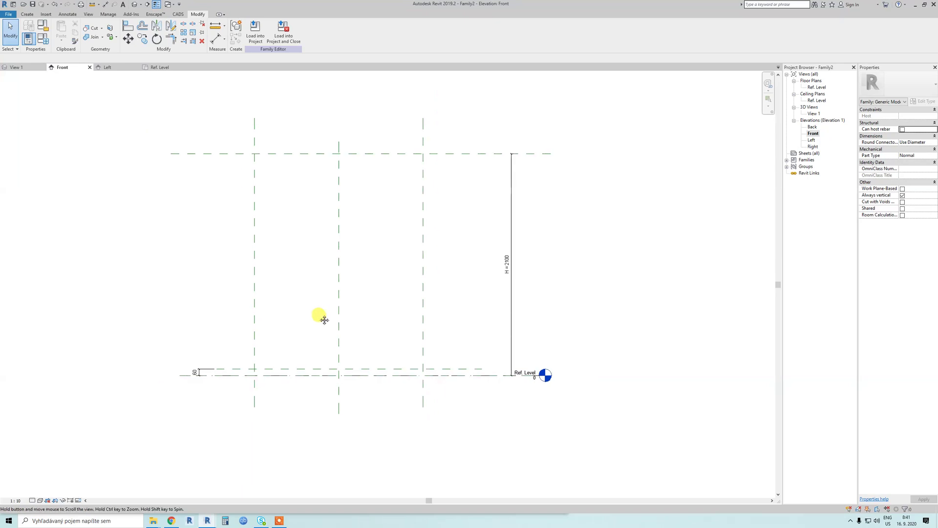
{"action": "middle_click_drag", "start_coordinate": [321, 316], "coordinate": [329, 320]}
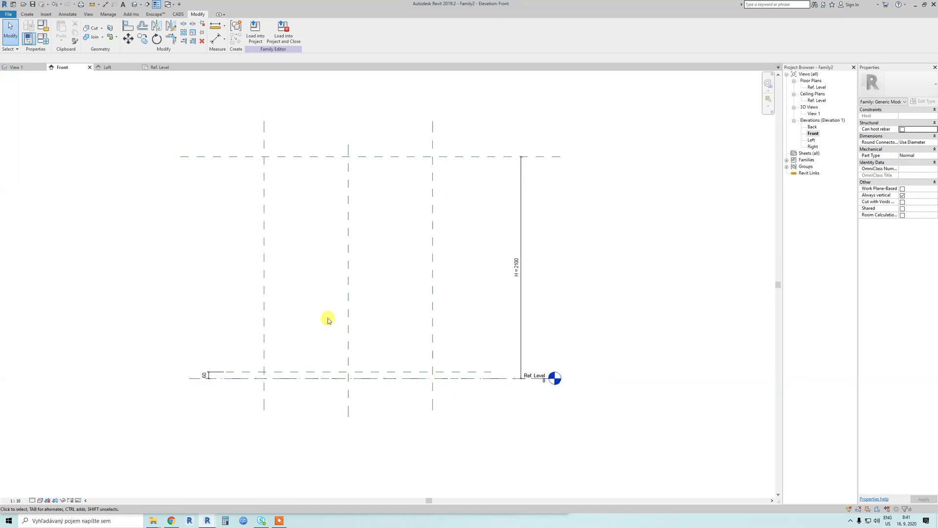
- Start a solid extrusion and sketch a 1600 × 2100 rectangle between the plane intersections
{"action": "left_click", "coordinate": [27, 15]}
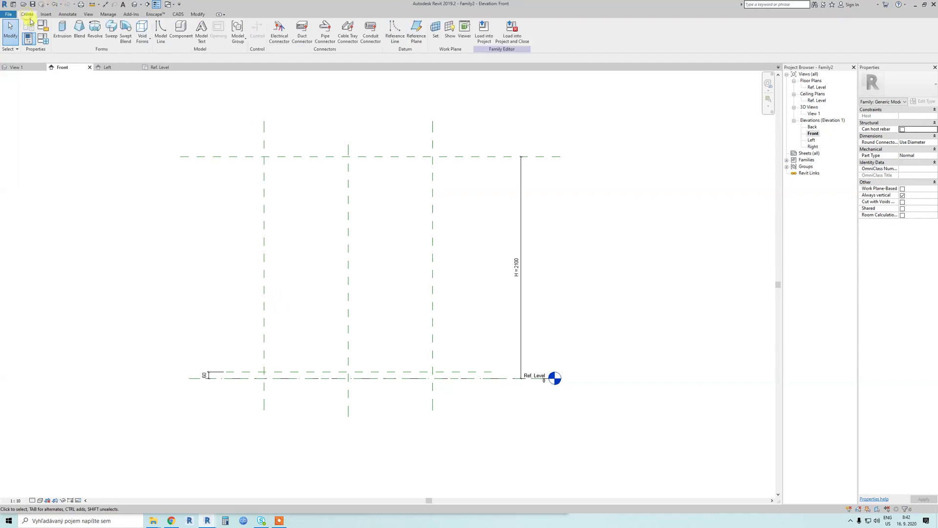
{"action": "left_click", "coordinate": [64, 34]}
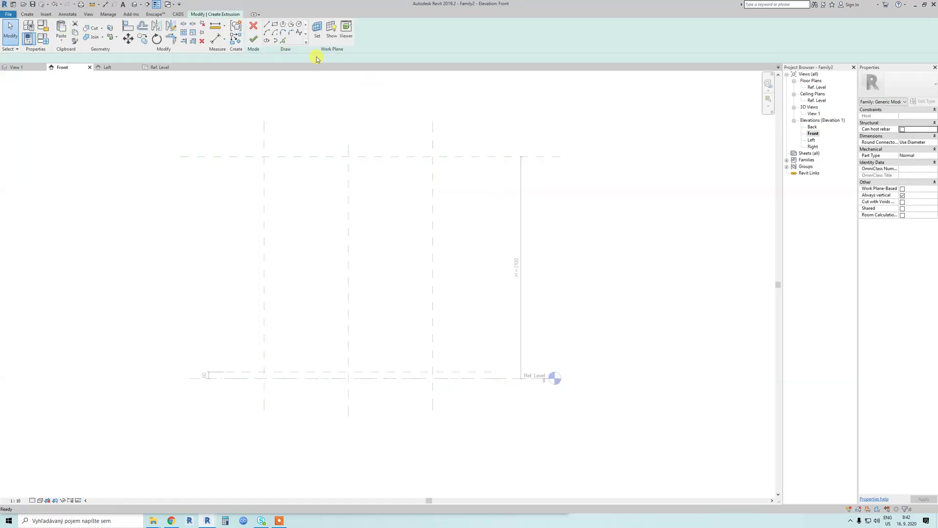
{"action": "left_click", "coordinate": [276, 25]}
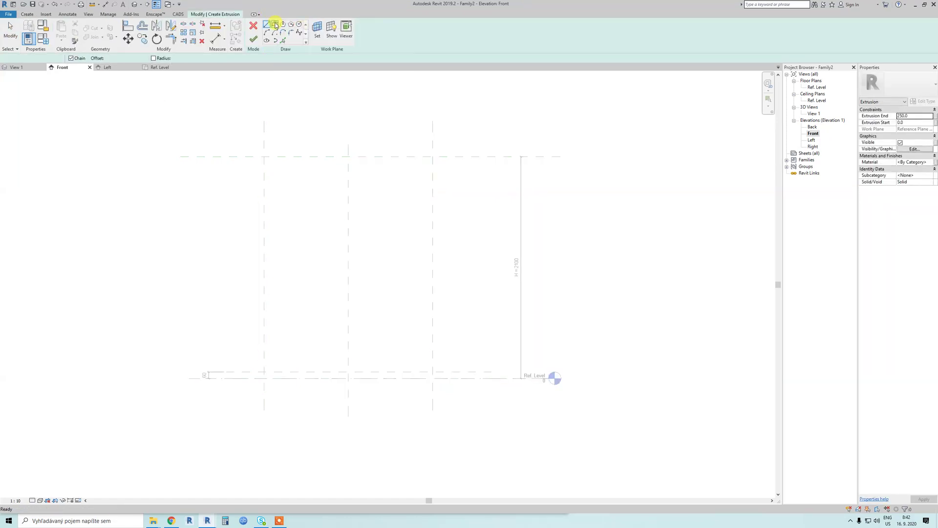
{"action": "left_click", "coordinate": [264, 156]}
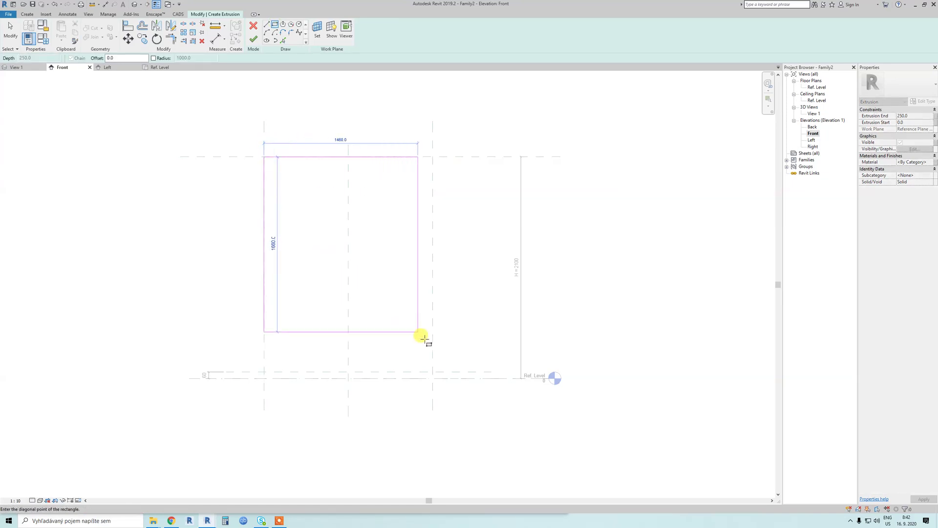
{"action": "left_click", "coordinate": [433, 378]}
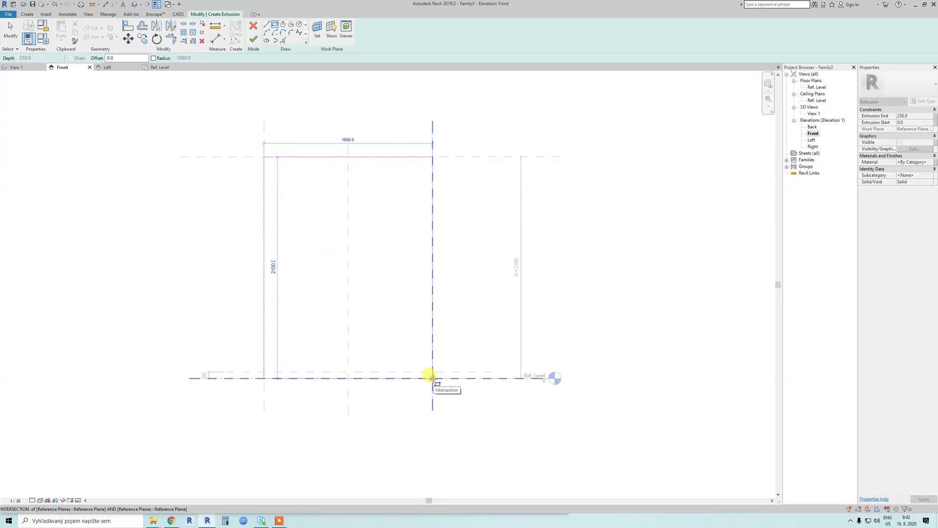
{"action": "left_click", "coordinate": [432, 378]}
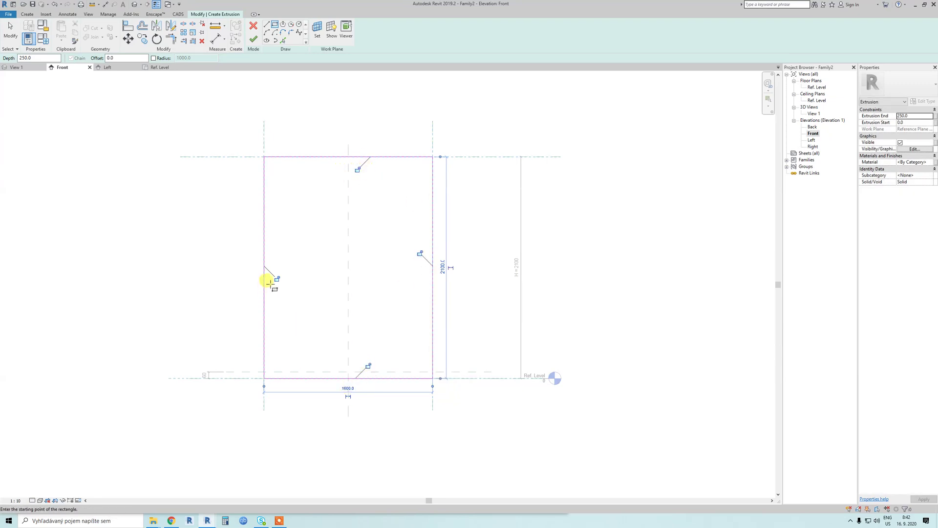
- Lock the rectangle's left, top, right and bottom edges to the reference planes and Ref. Level
{"action": "left_click", "coordinate": [277, 278]}
{"action": "left_click", "coordinate": [358, 169]}
{"action": "left_click", "coordinate": [419, 253]}
{"action": "left_click", "coordinate": [369, 367]}
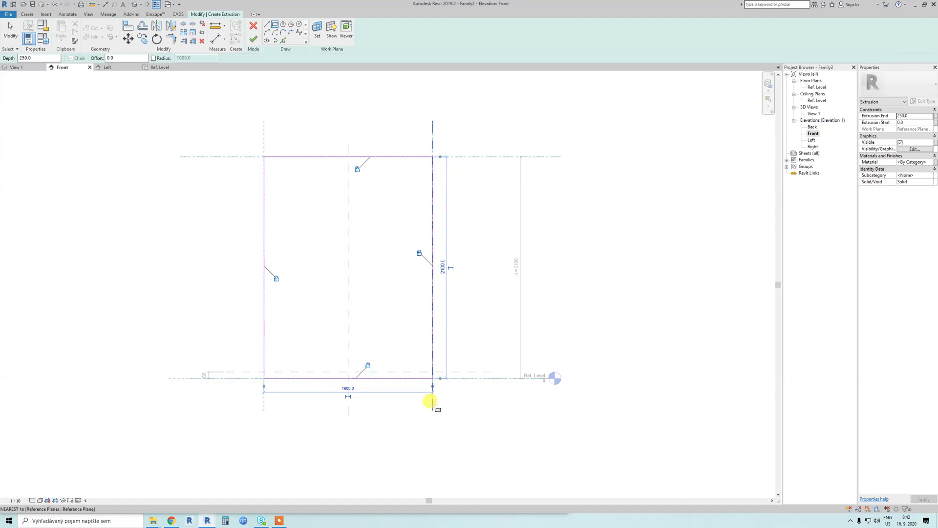
{"action": "scroll", "coordinate": [434, 396], "scroll_direction": "up", "scroll_amount": 2}
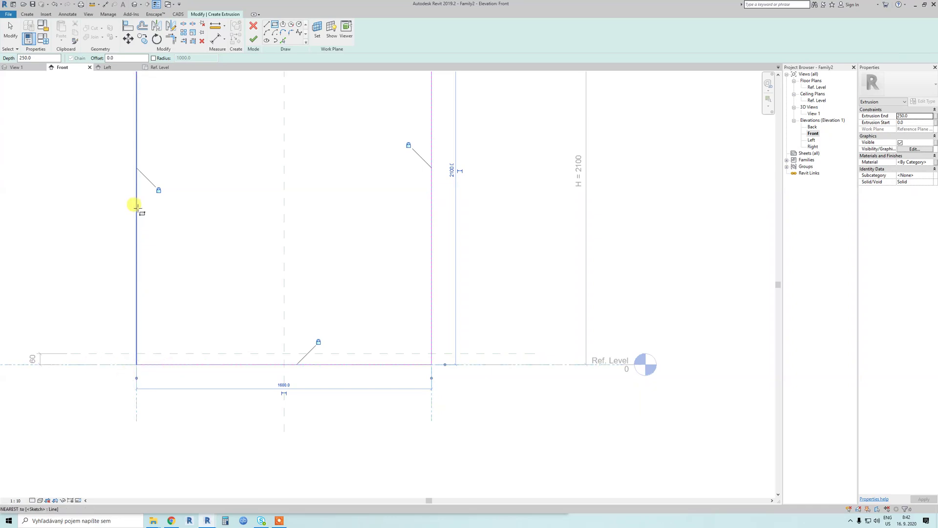
{"action": "scroll", "coordinate": [140, 230], "scroll_direction": "down", "scroll_amount": 3}
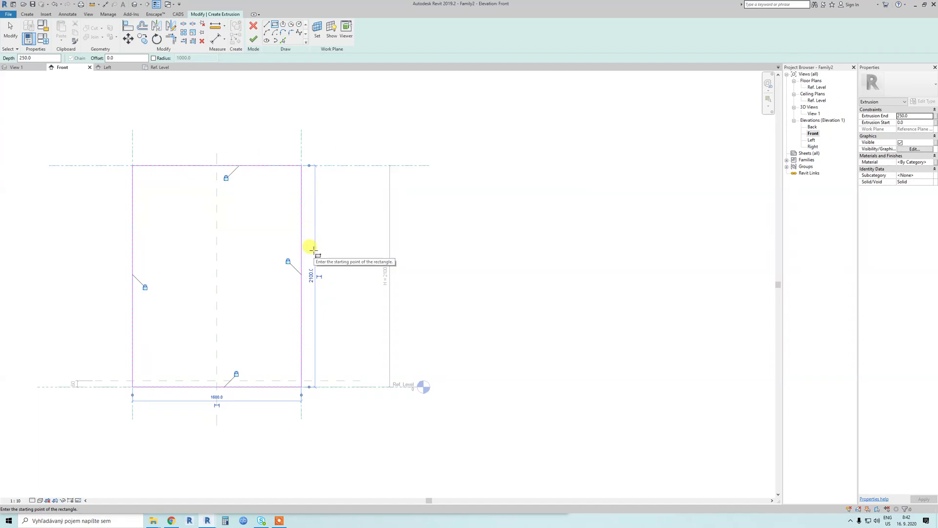
{"action": "scroll", "coordinate": [298, 147], "scroll_direction": "up", "scroll_amount": 3}
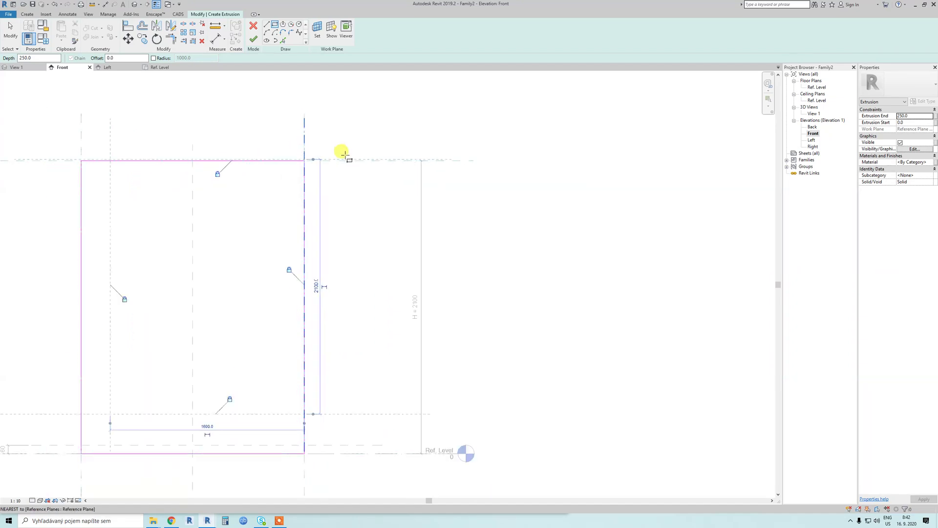
{"action": "scroll", "coordinate": [344, 156], "scroll_direction": "down", "scroll_amount": 1}
{"action": "scroll", "coordinate": [344, 157], "scroll_direction": "down", "scroll_amount": 1}
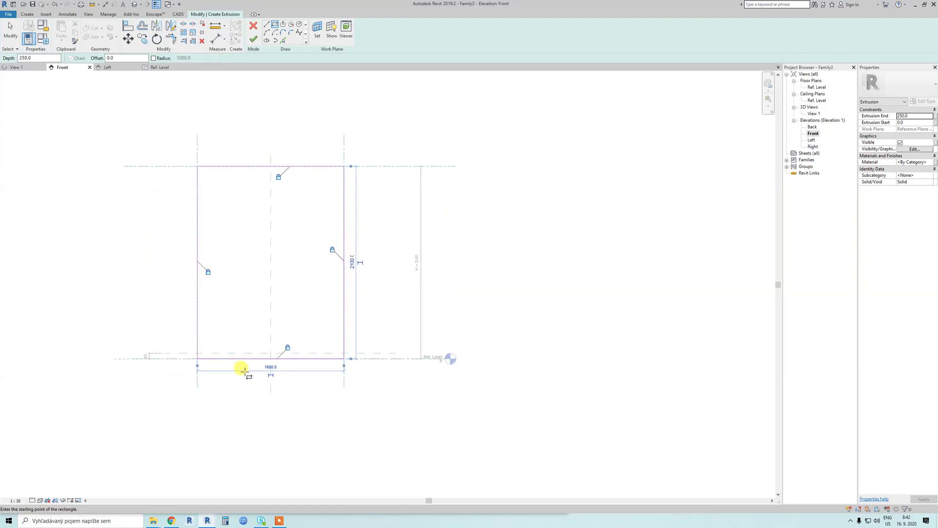
{"action": "scroll", "coordinate": [190, 338], "scroll_direction": "up", "scroll_amount": 1}
{"action": "middle_click_drag", "start_coordinate": [217, 198], "coordinate": [213, 255]}
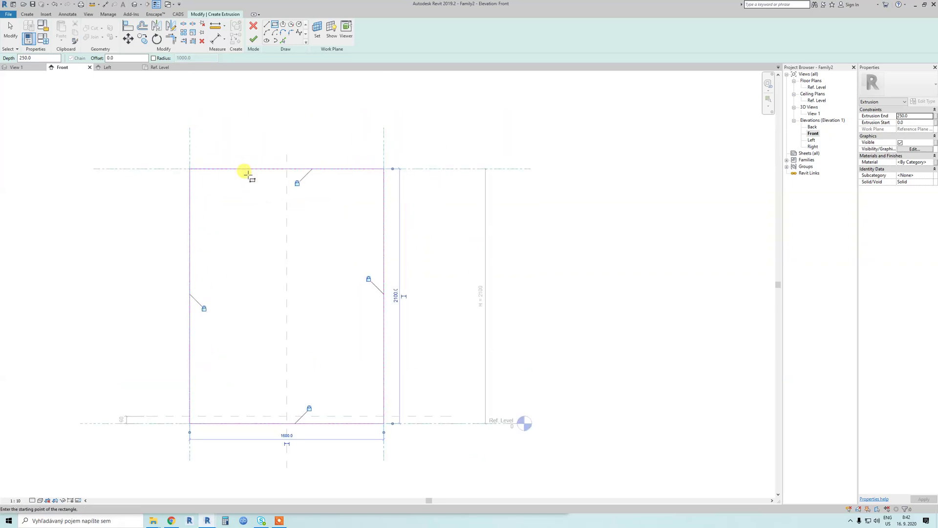
{"action": "left_click", "coordinate": [175, 155]}
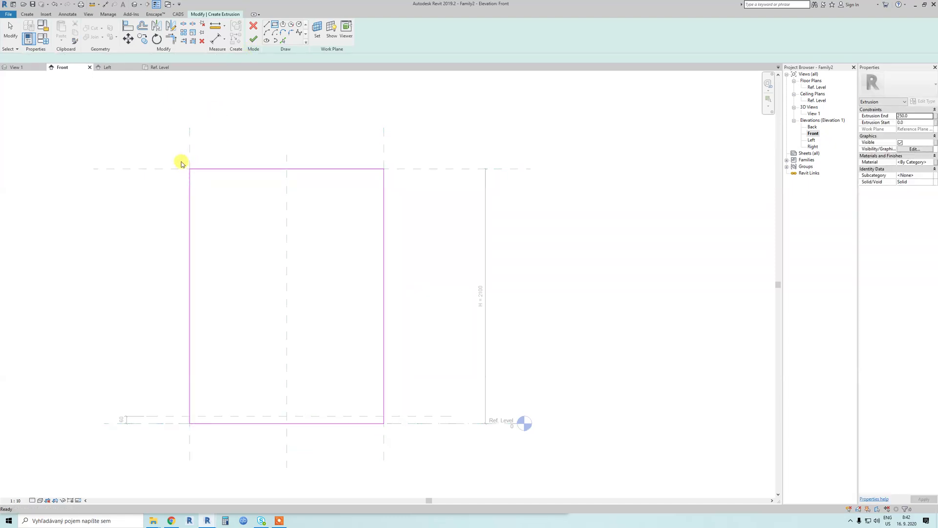
- Replace the sketch outline with a 1420 × 1920 rectangle inset from the reference planes
{"action": "key", "text": "Escape"}
{"action": "key", "text": "ctrl+z"}
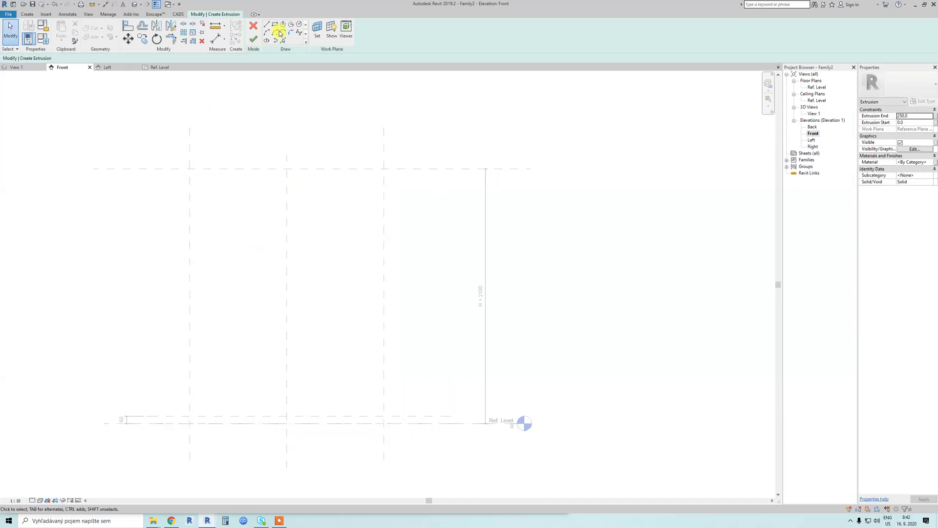
{"action": "left_click", "coordinate": [202, 179]}
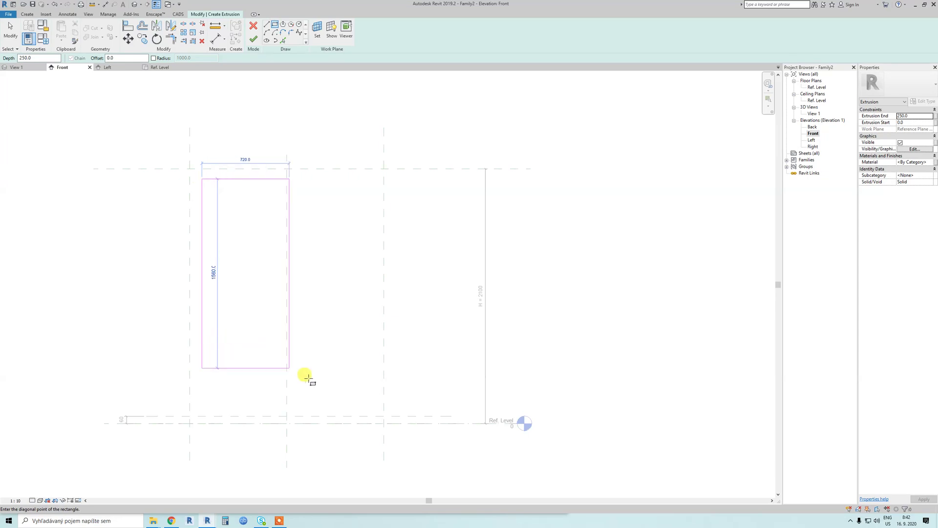
{"action": "left_click", "coordinate": [374, 412]}
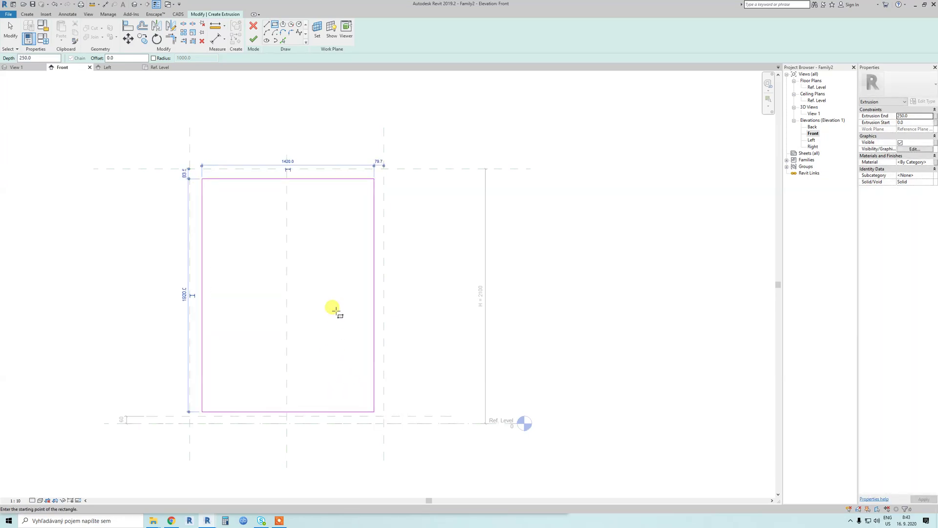
{"action": "key", "text": "Escape"}
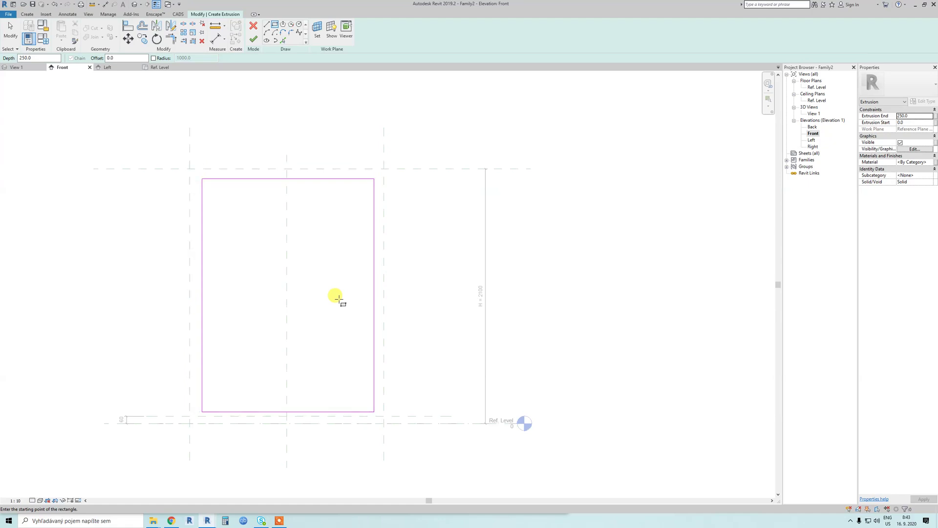
{"action": "key", "text": "Escape"}
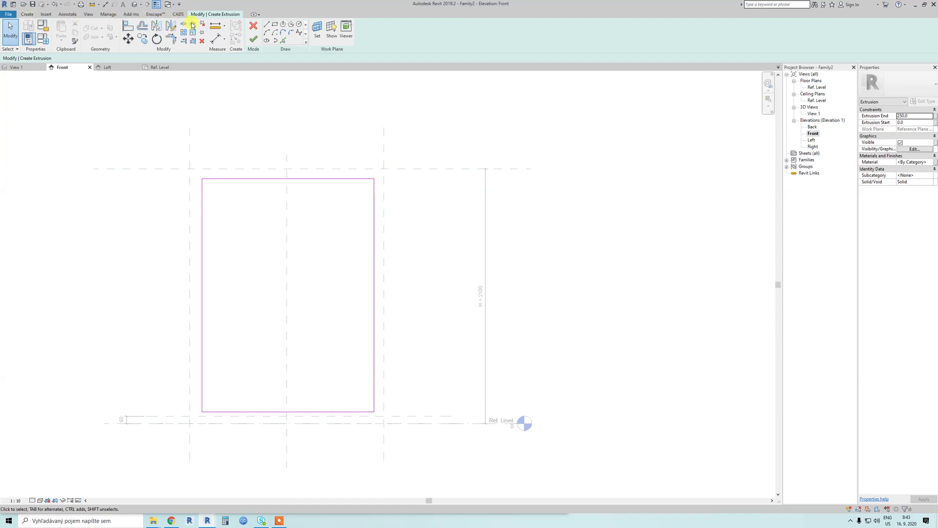
- Align the sketch's top, right, bottom and left edges to the reference planes, locking the top
{"action": "left_click", "coordinate": [129, 27]}
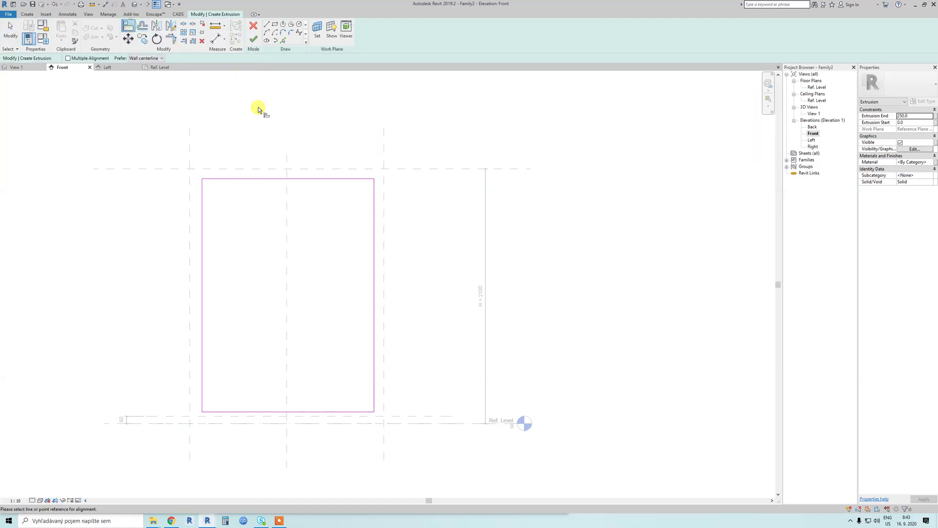
{"action": "left_click", "coordinate": [262, 169]}
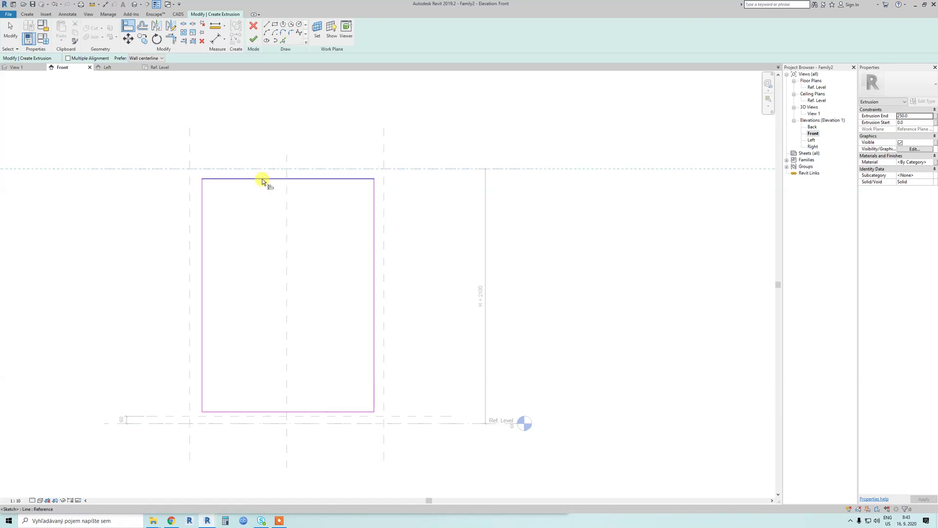
{"action": "key", "text": "Escape"}
{"action": "key", "text": "Escape"}
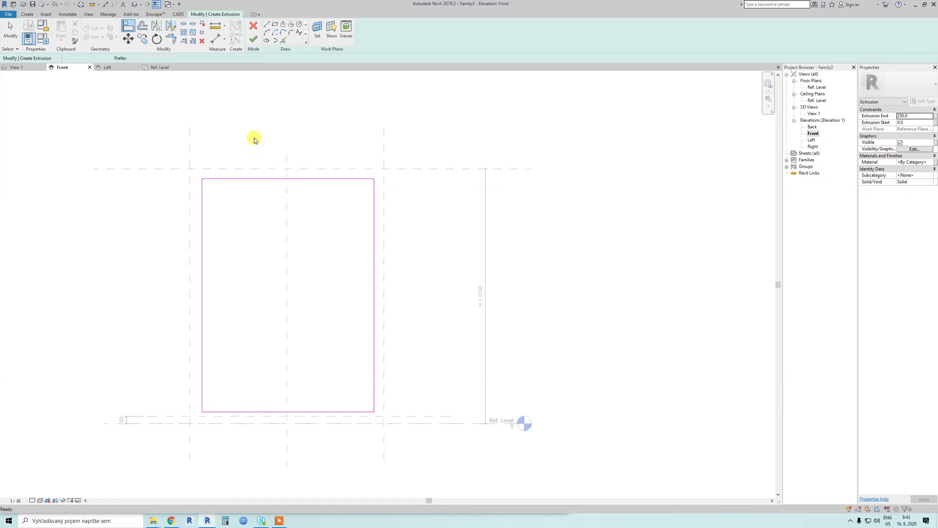
{"action": "left_click", "coordinate": [127, 26]}
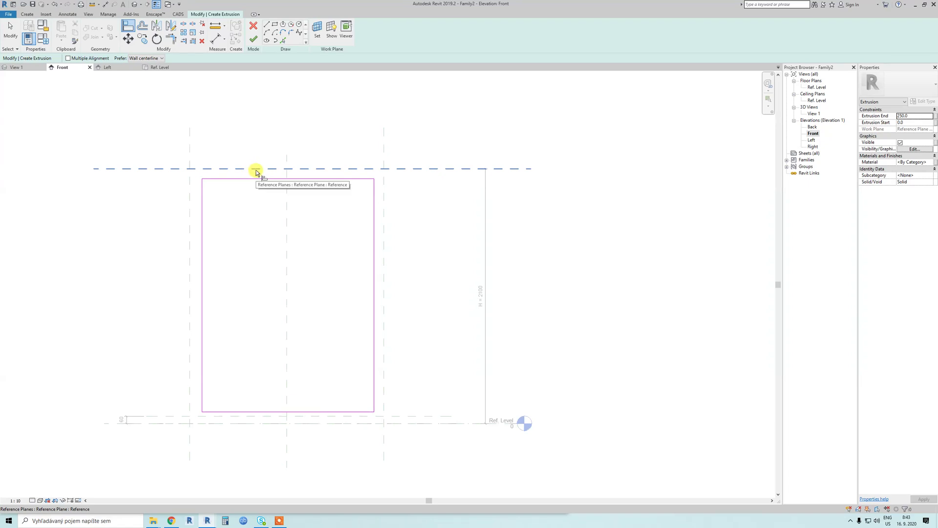
{"action": "left_click", "coordinate": [257, 169]}
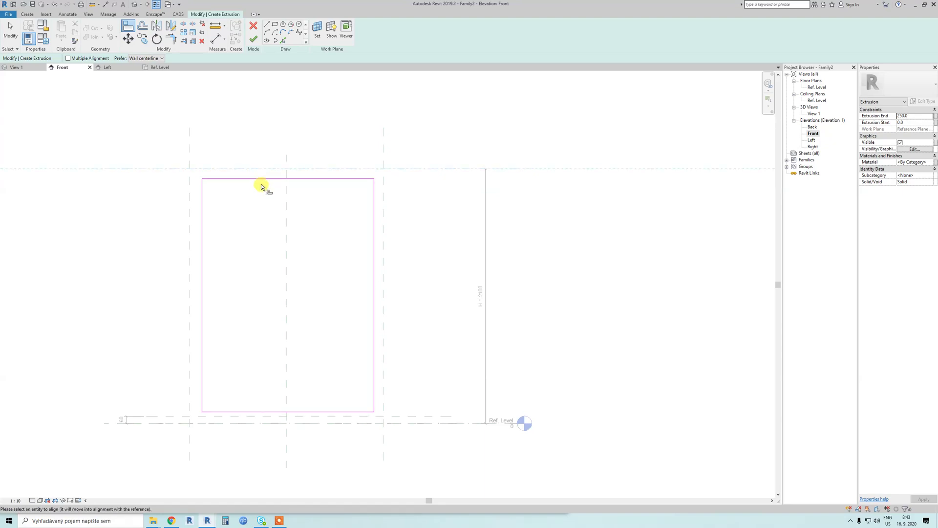
{"action": "left_click", "coordinate": [260, 179]}
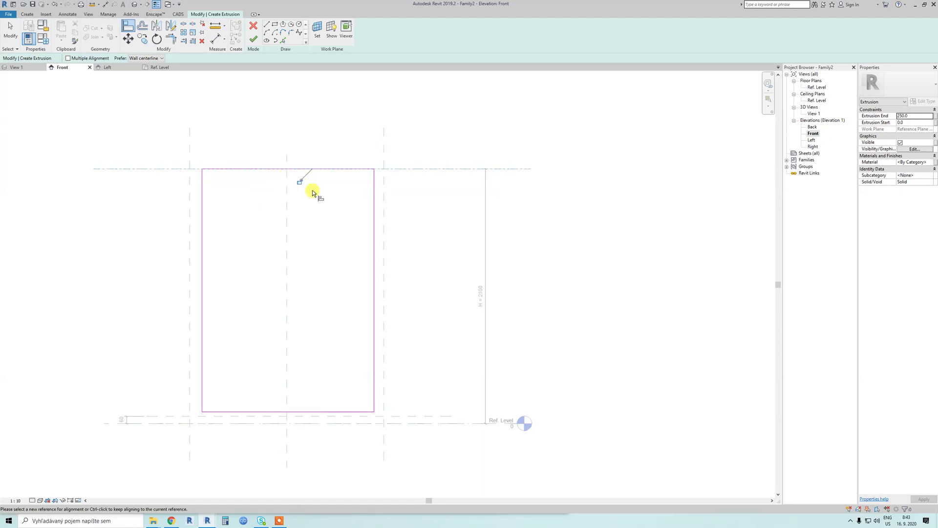
{"action": "left_click", "coordinate": [299, 182]}
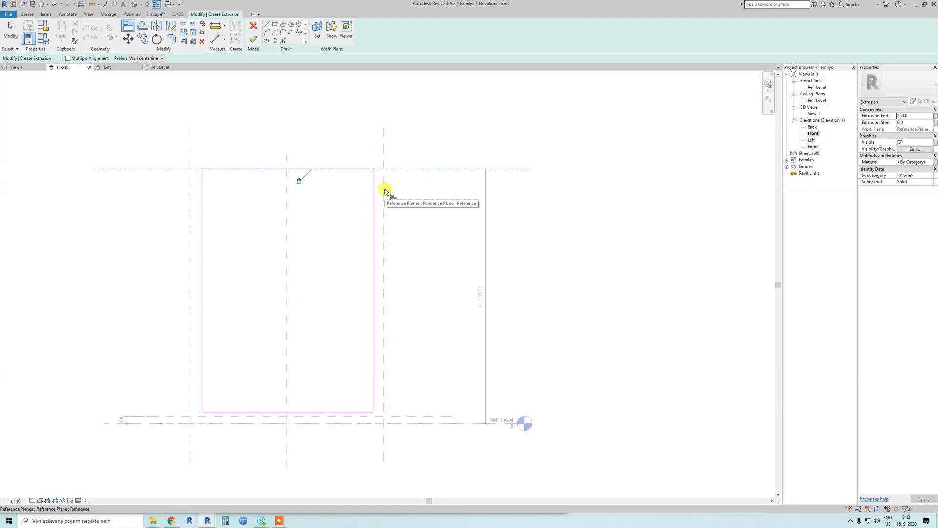
{"action": "left_click", "coordinate": [385, 191]}
{"action": "left_click", "coordinate": [375, 192]}
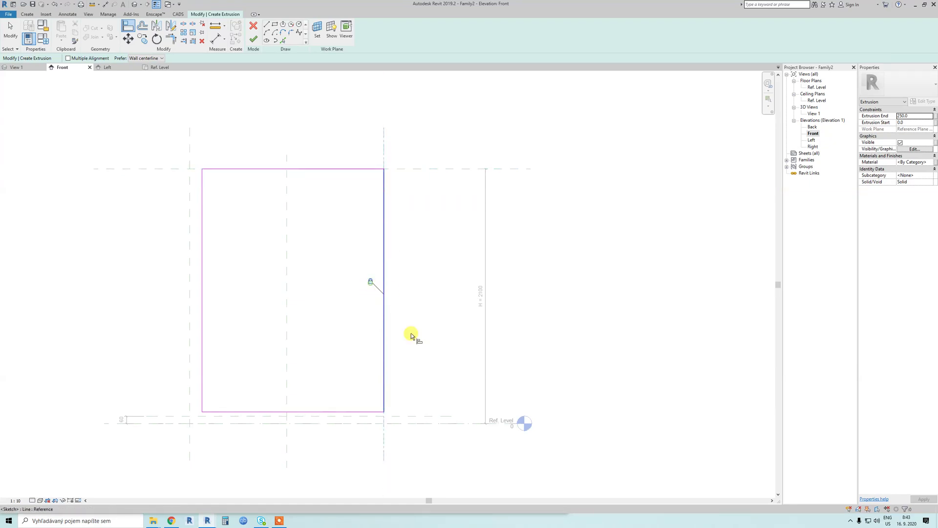
{"action": "left_click", "coordinate": [341, 423]}
{"action": "left_click", "coordinate": [341, 412]}
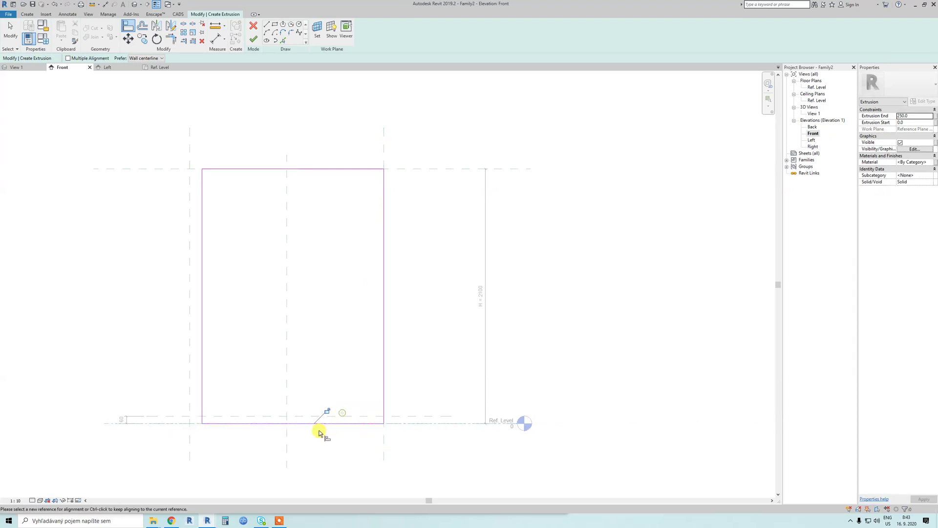
{"action": "left_click", "coordinate": [189, 355]}
{"action": "left_click", "coordinate": [202, 350]}
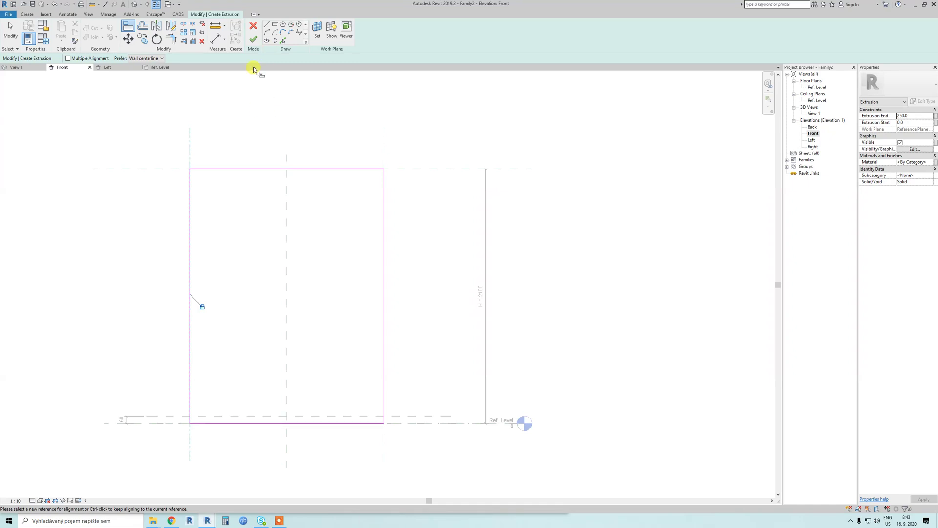
- Delete all four sketch lines of the extrusion
{"action": "left_click", "coordinate": [254, 29]}
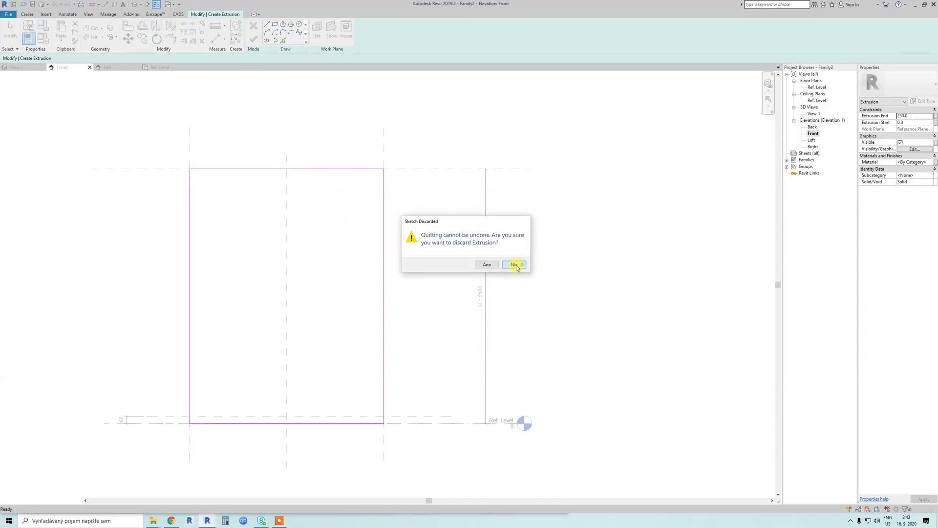
{"action": "left_click", "coordinate": [514, 265]}
{"action": "mouse_move", "coordinate": [176, 154]}
{"action": "left_mouse_down"}
{"action": "mouse_move", "coordinate": [305, 328]}
{"action": "mouse_move", "coordinate": [425, 442]}
{"action": "left_mouse_up"}
{"action": "key", "text": "Delete"}
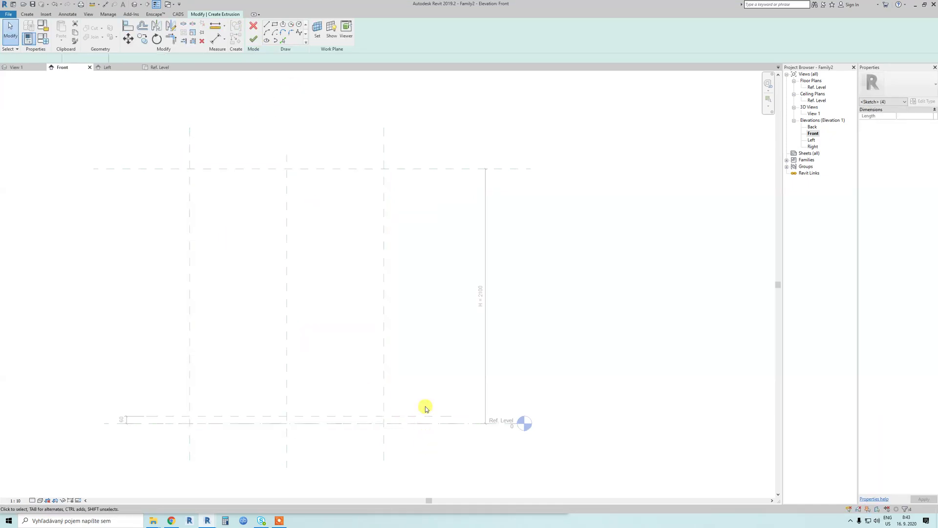
- Redraw the rectangle between plane intersections, lock bottom and left edges, and finish the extrusion
{"action": "left_click", "coordinate": [274, 24]}
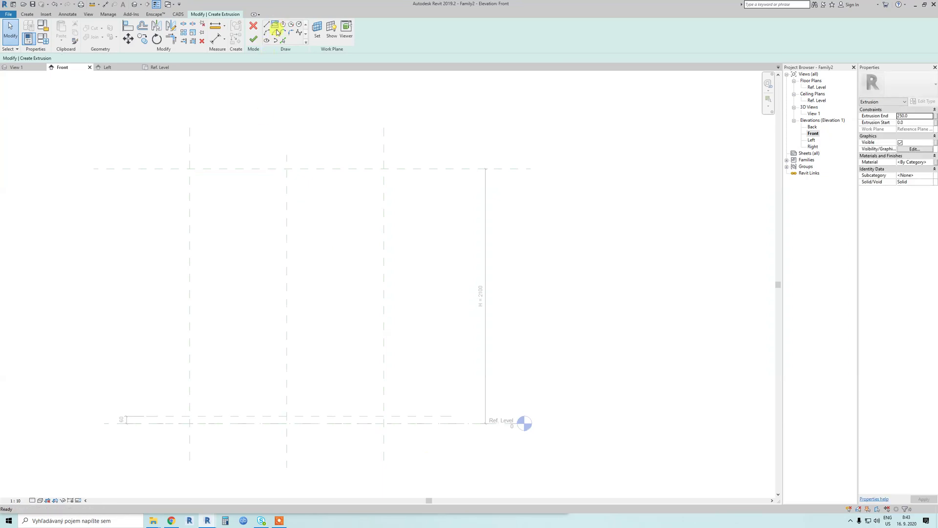
{"action": "left_click", "coordinate": [190, 169]}
{"action": "left_click", "coordinate": [384, 423]}
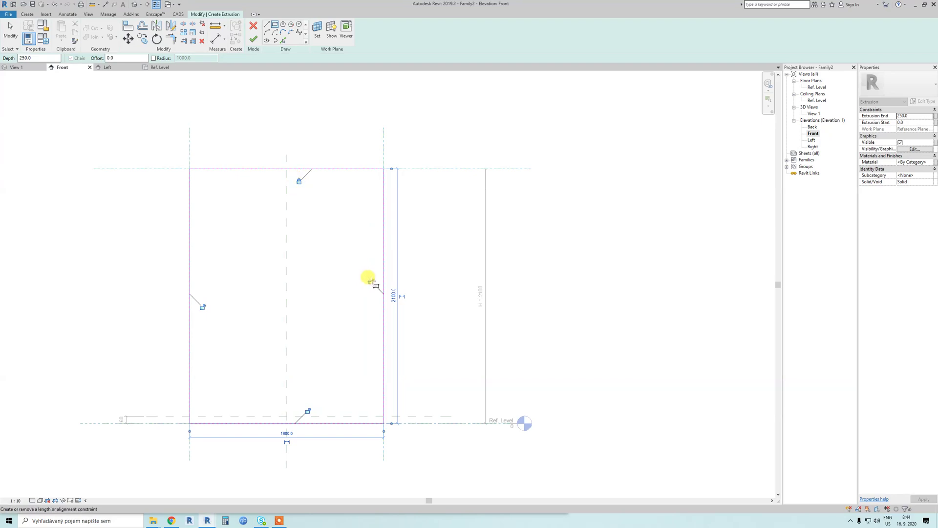
{"action": "left_click", "coordinate": [307, 411]}
{"action": "left_click", "coordinate": [202, 307]}
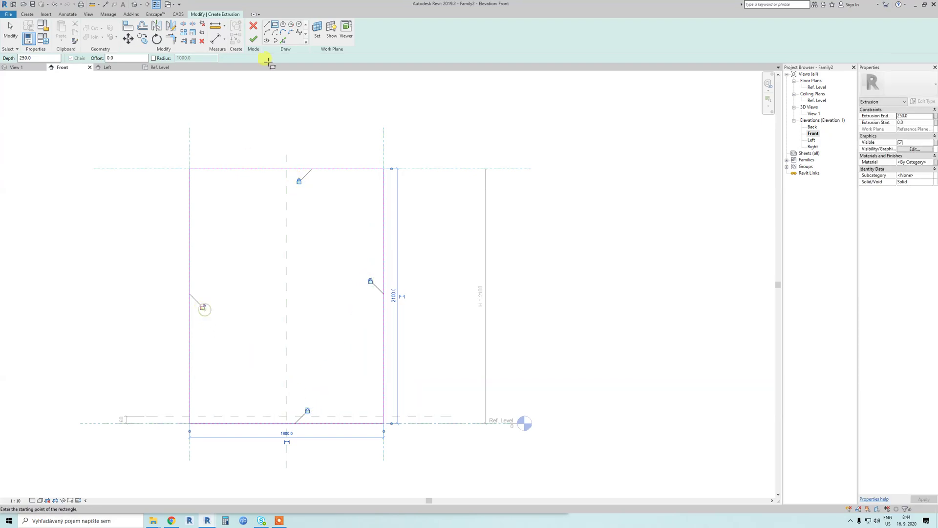
{"action": "left_click", "coordinate": [254, 39]}
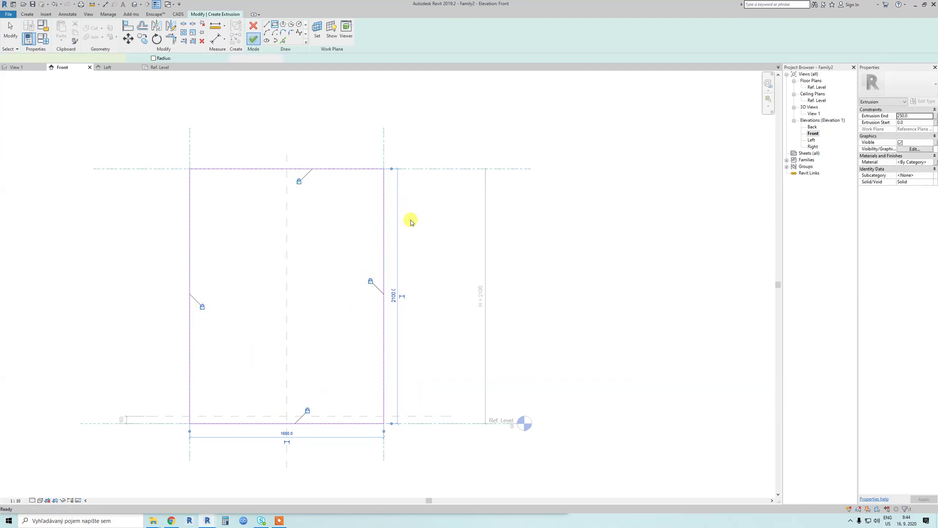
- In the Ref. Level plan, stretch the extrusion's back face to the back plane and lock it
{"action": "double_click", "coordinate": [815, 87]}
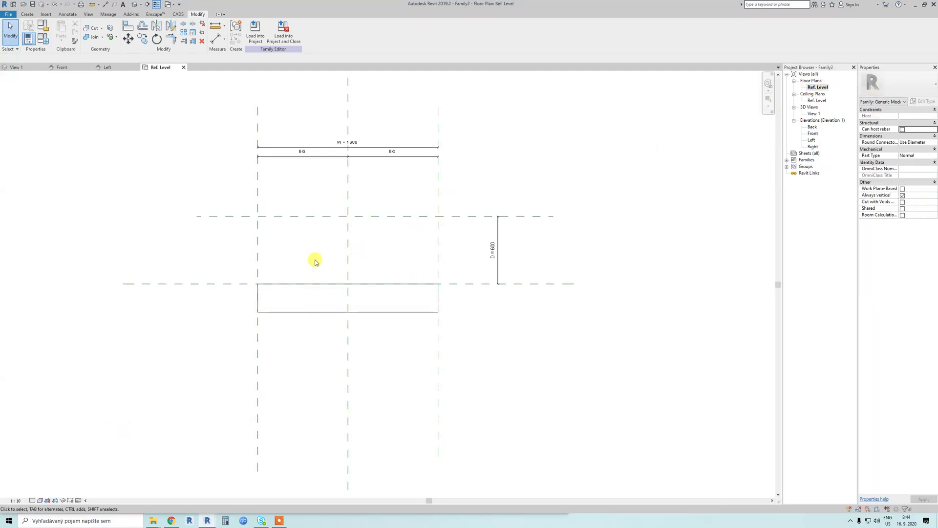
{"action": "left_click", "coordinate": [319, 320]}
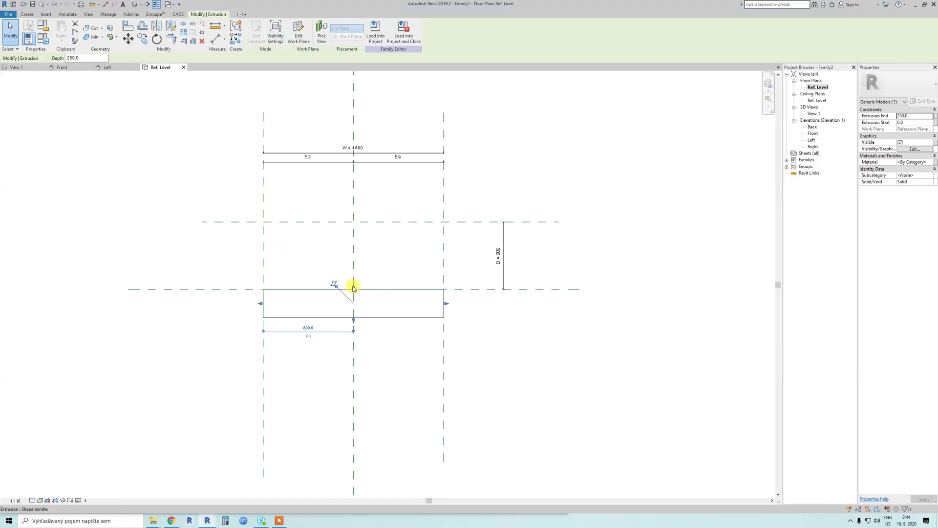
{"action": "left_click_drag", "start_coordinate": [354, 287], "coordinate": [353, 223]}
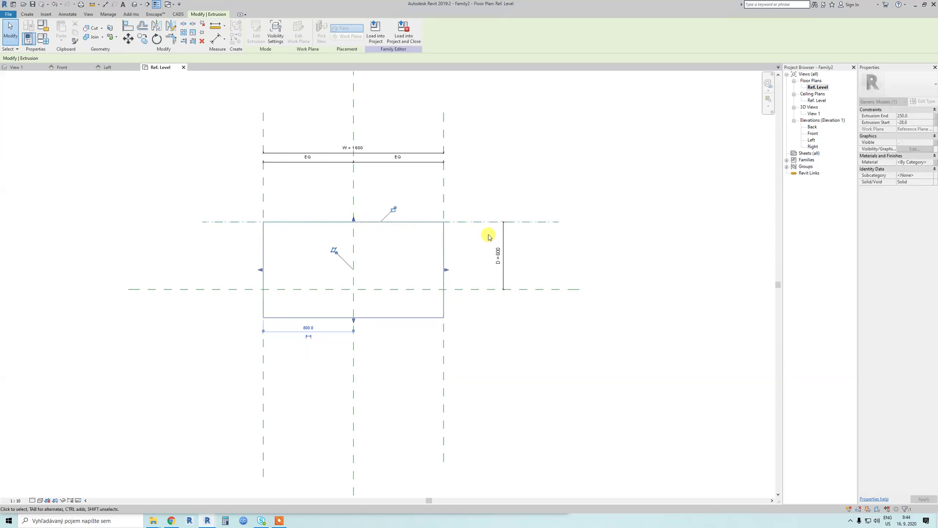
{"action": "scroll", "coordinate": [487, 235], "scroll_direction": "up", "scroll_amount": 3}
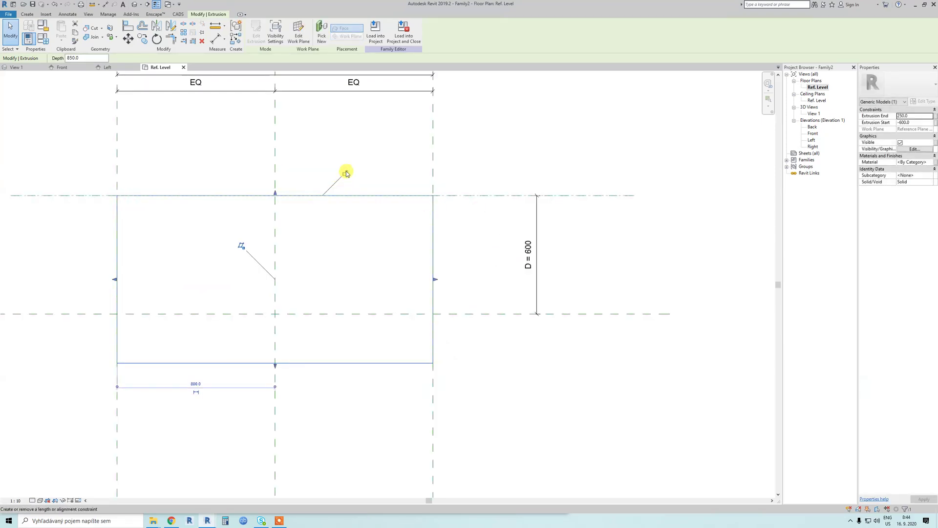
{"action": "left_click", "coordinate": [344, 174]}
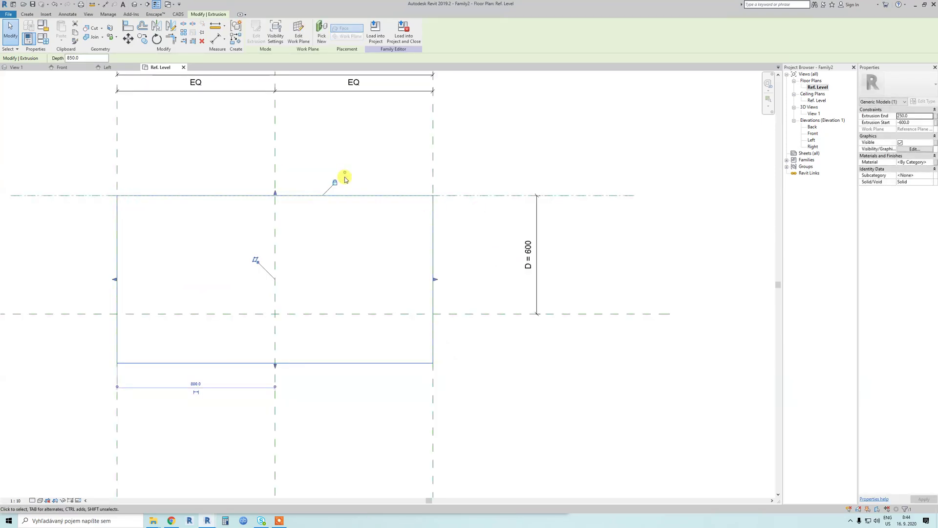
- Pull the extrusion's front face to the center reference plane
{"action": "left_click", "coordinate": [461, 314]}
{"action": "left_click", "coordinate": [351, 364]}
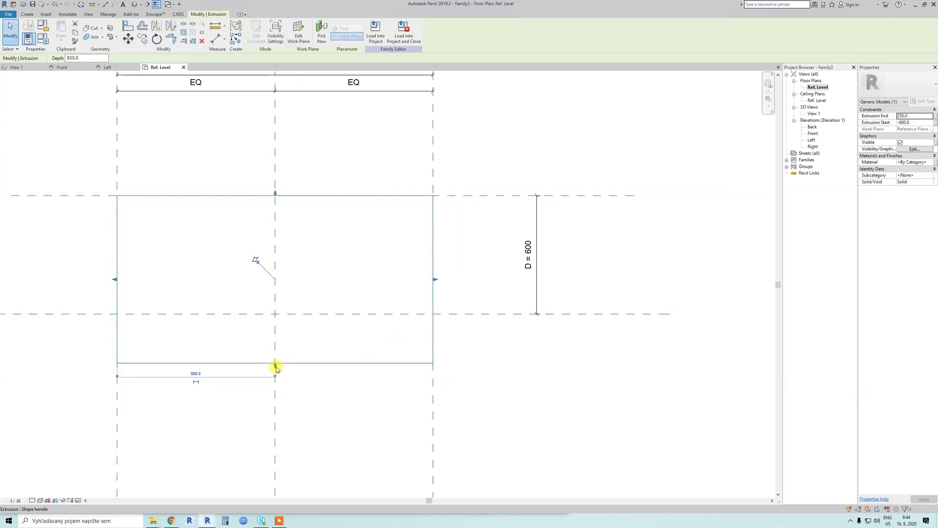
{"action": "left_click_drag", "start_coordinate": [274, 365], "coordinate": [274, 314]}
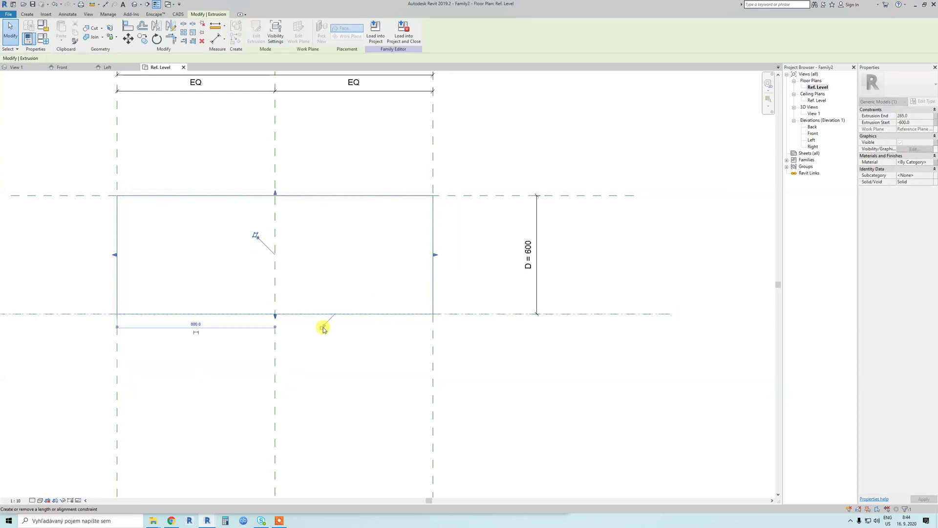
{"action": "scroll", "coordinate": [342, 318], "scroll_direction": "down", "scroll_amount": 2}
{"action": "left_click", "coordinate": [355, 309]}
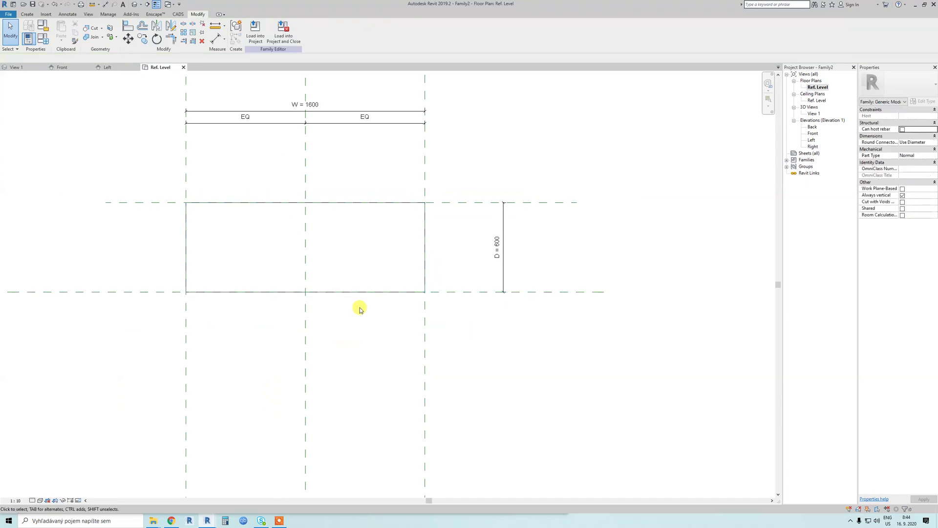
- Open the default 3D view of the box family
{"action": "scroll", "coordinate": [360, 308], "scroll_direction": "down", "scroll_amount": 1}
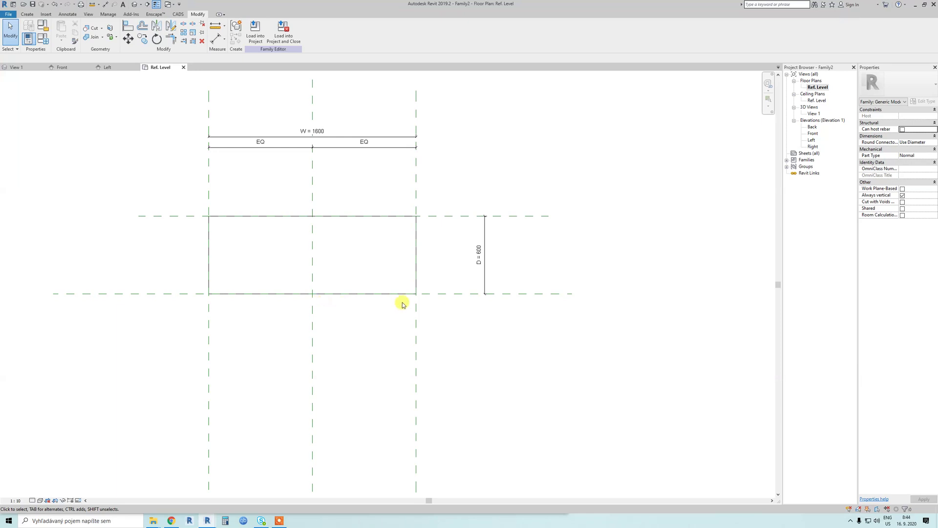
{"action": "scroll", "coordinate": [411, 299], "scroll_direction": "down", "scroll_amount": 1}
{"action": "key", "text": "q"}
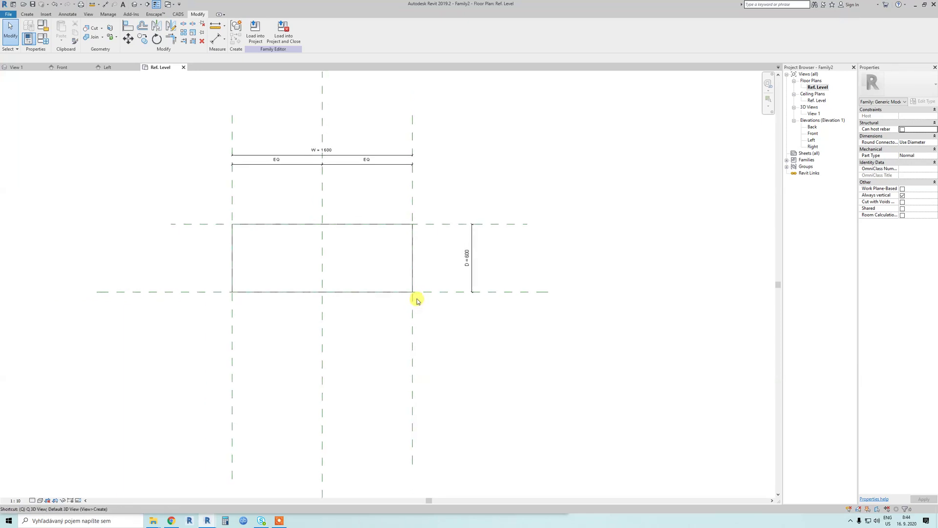
{"action": "key", "text": "q"}
{"action": "scroll", "coordinate": [349, 249], "scroll_direction": "down", "scroll_amount": 3}
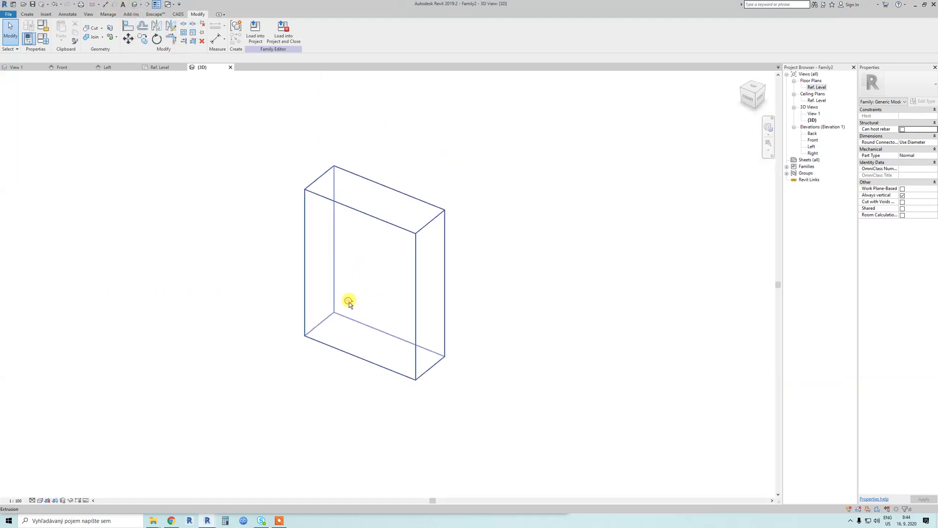
- Set the visual style to Shaded
{"action": "left_click", "coordinate": [48, 500]}
{"action": "left_click", "coordinate": [58, 470]}
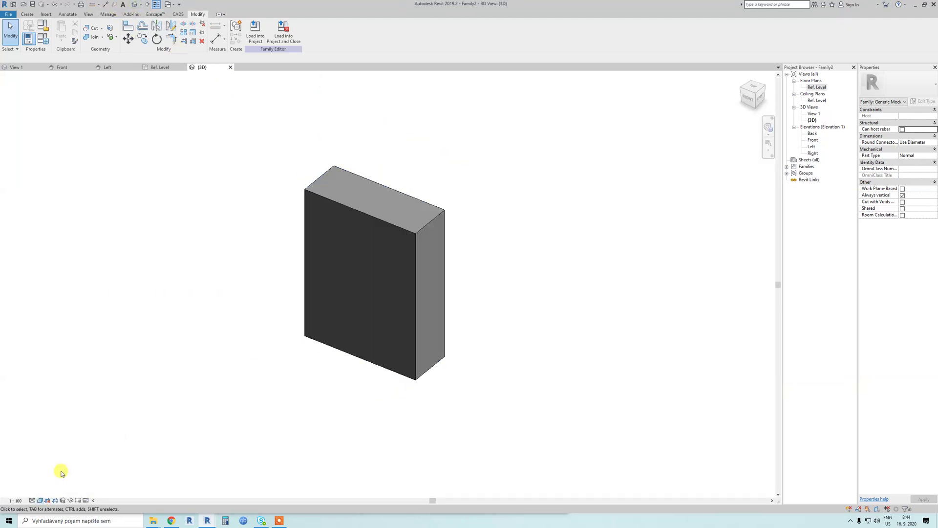
{"action": "scroll", "coordinate": [396, 278], "scroll_direction": "up", "scroll_amount": 3}
{"action": "left_click", "coordinate": [42, 39]}
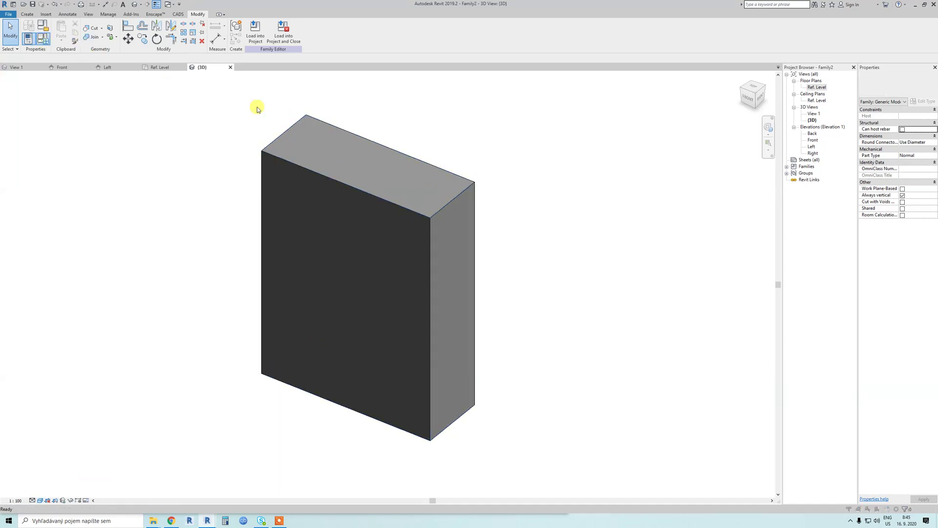
- Flex the box to D 800, H 2000 and W 1000, then cancel and undo the changes
{"action": "left_click", "coordinate": [668, 146]}
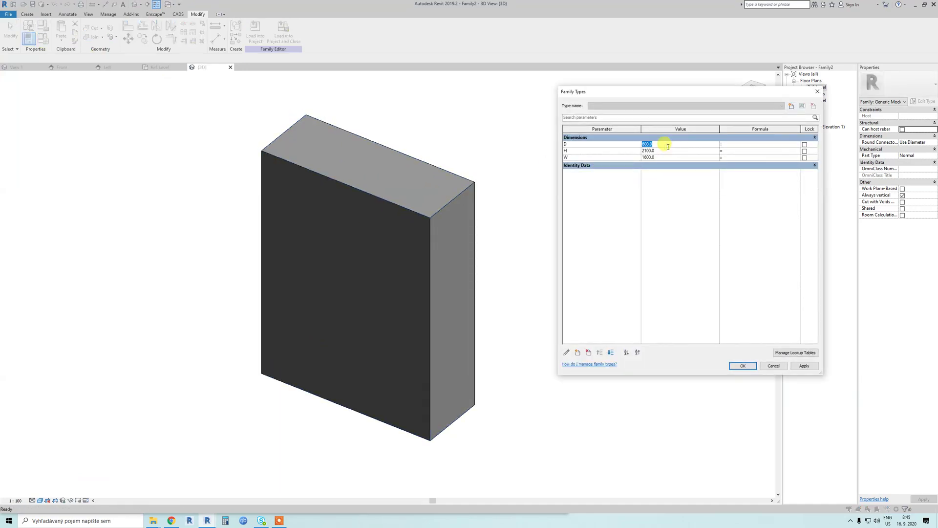
{"action": "type", "text": "800"}
{"action": "left_click", "coordinate": [807, 370]}
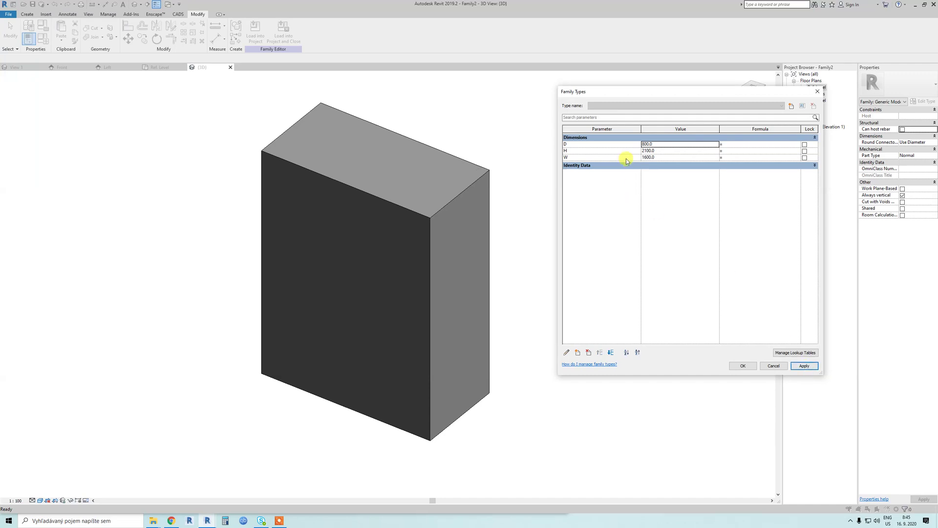
{"action": "left_click", "coordinate": [665, 151]}
{"action": "type", "text": "20"}
{"action": "left_click", "coordinate": [805, 365]}
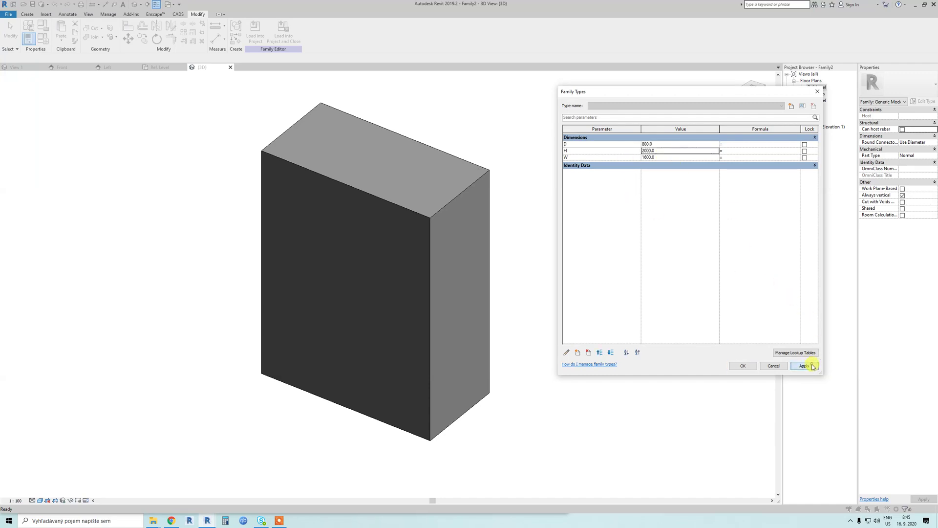
{"action": "left_click", "coordinate": [663, 157]}
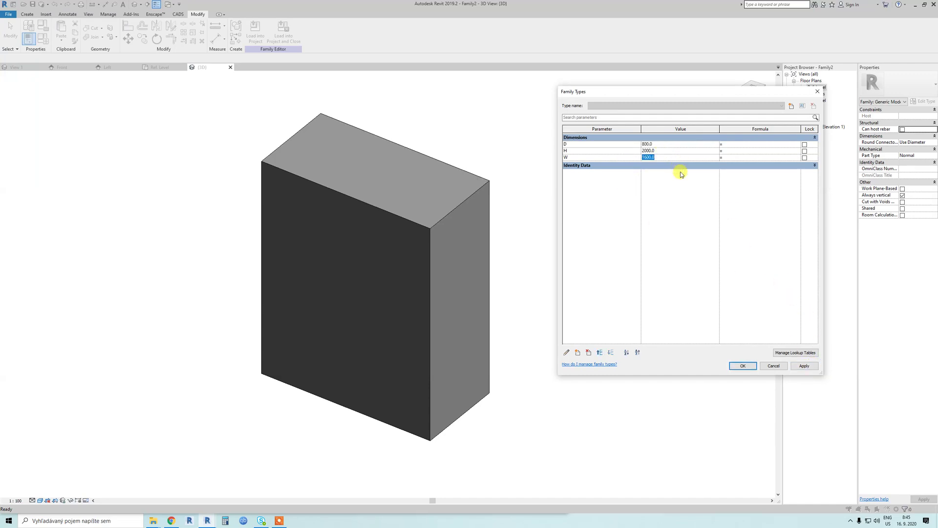
{"action": "type", "text": "1000"}
{"action": "left_click", "coordinate": [804, 366]}
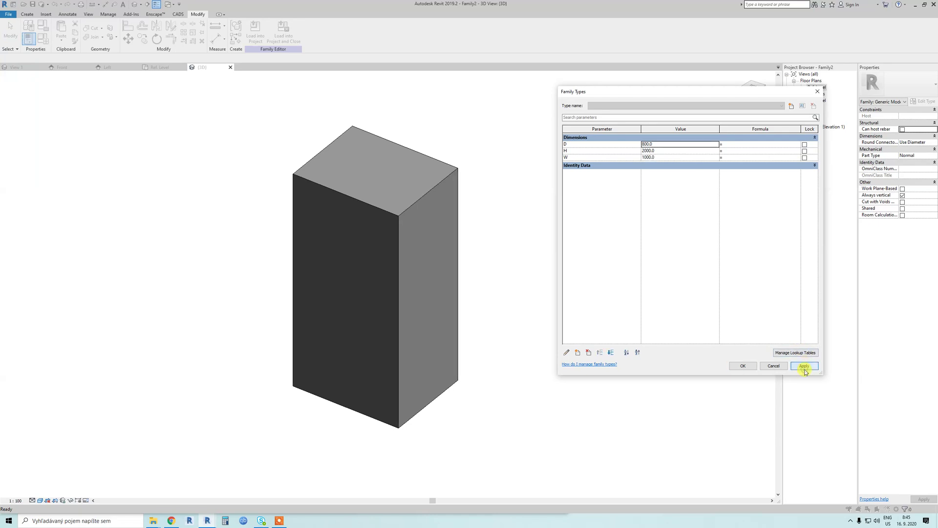
{"action": "left_click", "coordinate": [774, 366]}
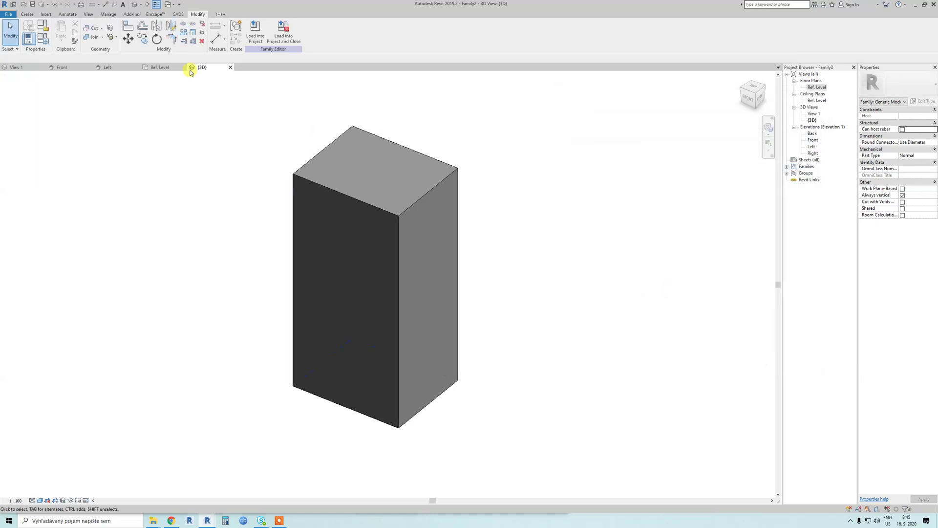
{"action": "left_click", "coordinate": [55, 6]}
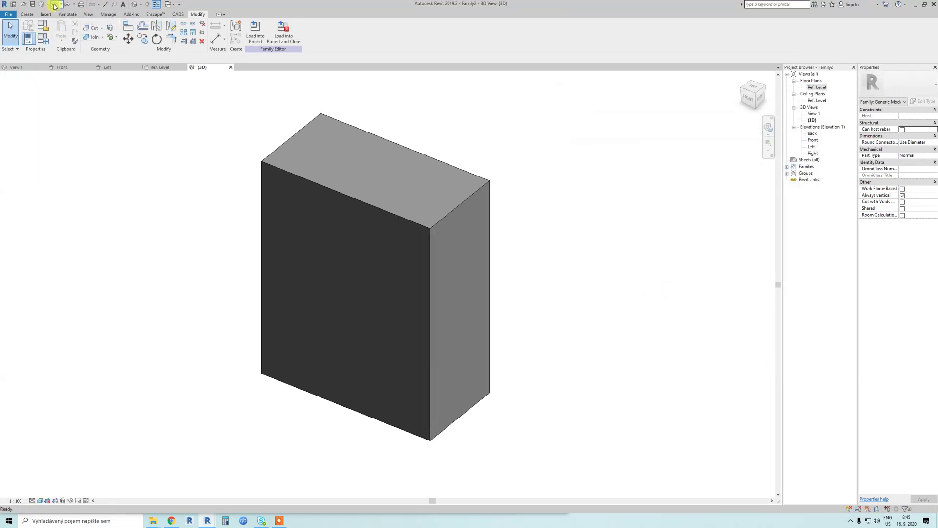
- Close the 3D view and open the Front elevation
{"action": "left_click", "coordinate": [231, 68]}
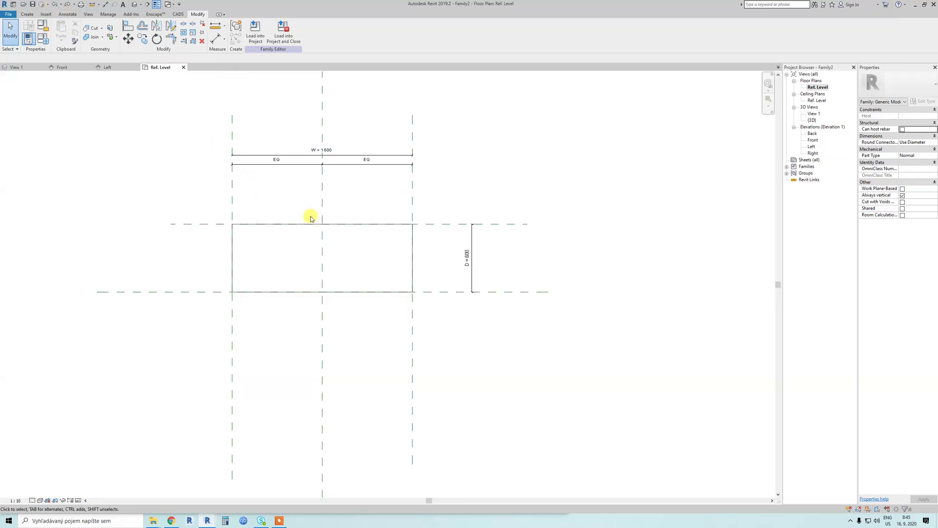
{"action": "left_click", "coordinate": [818, 88]}
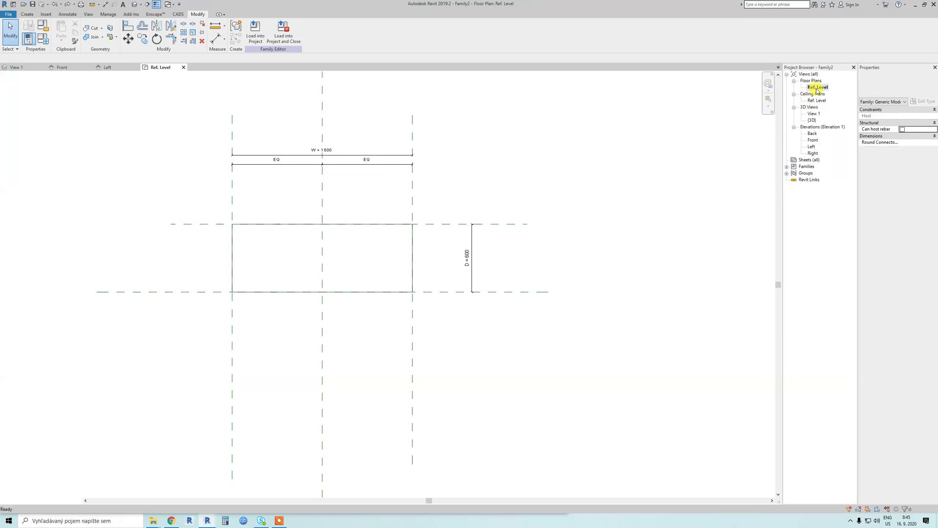
{"action": "left_click", "coordinate": [817, 88]}
{"action": "double_click", "coordinate": [812, 141]}
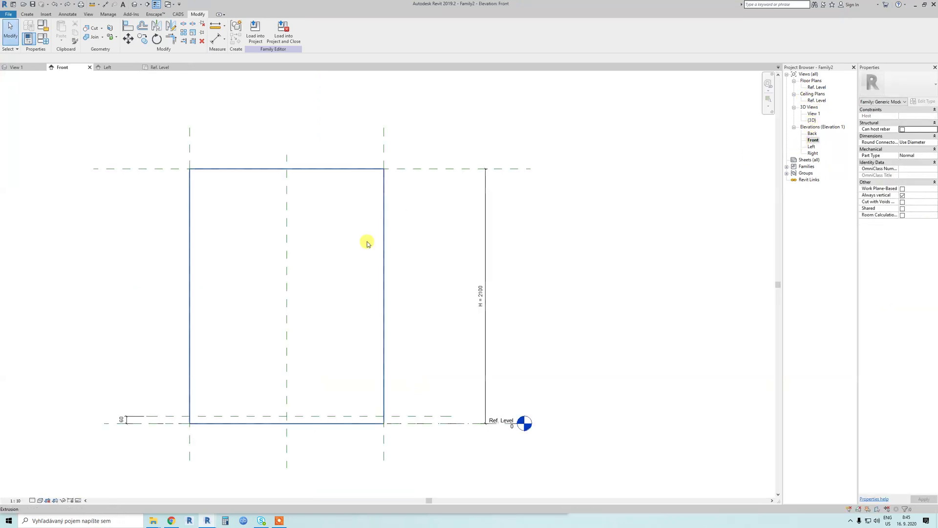
{"action": "scroll", "coordinate": [386, 266], "scroll_direction": "up", "scroll_amount": 2}
{"action": "scroll", "coordinate": [391, 251], "scroll_direction": "down", "scroll_amount": 1}
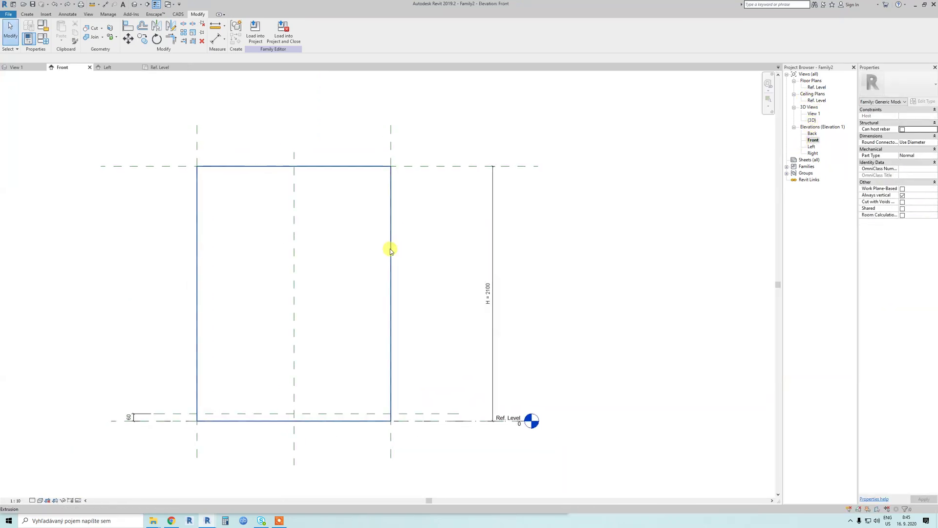
- Try H = 2000 in Family Types, then set H back to 2100 and confirm
{"action": "left_click", "coordinate": [40, 44]}
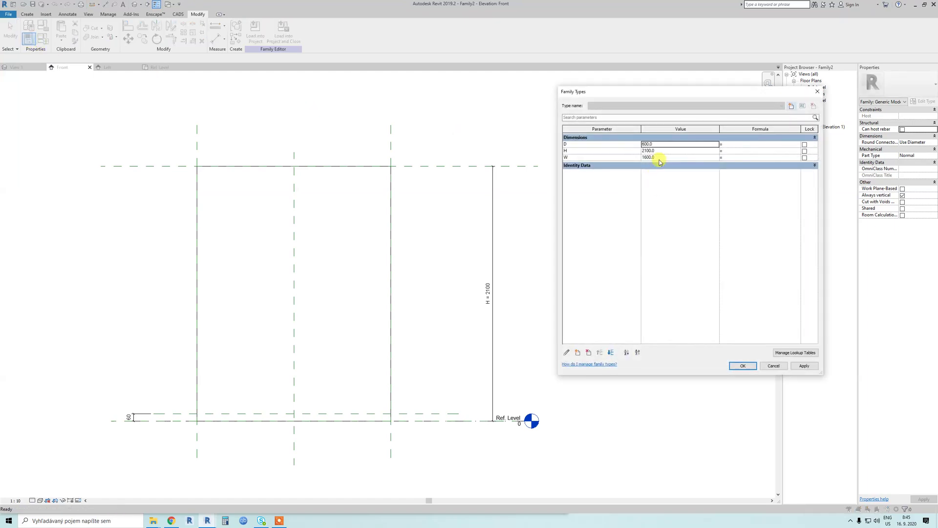
{"action": "left_click", "coordinate": [668, 151]}
{"action": "type", "text": "2000"}
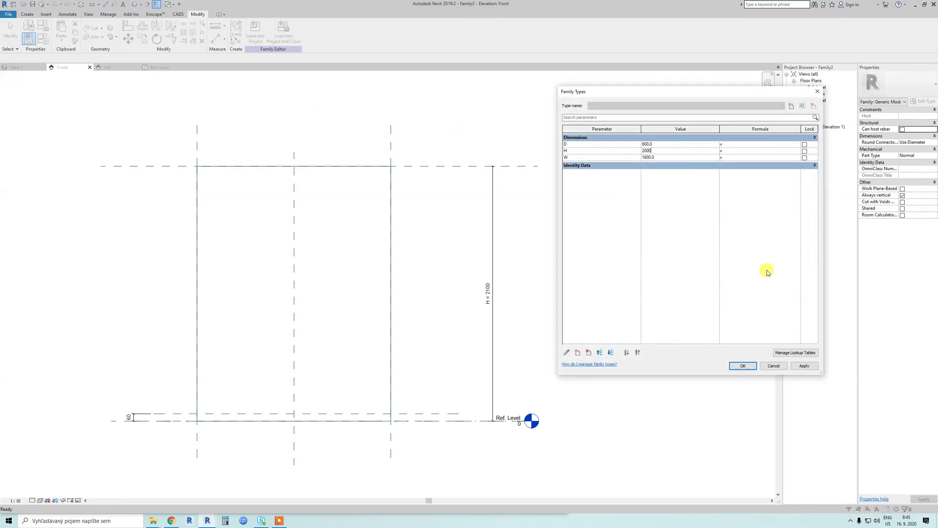
{"action": "left_click", "coordinate": [800, 367]}
{"action": "left_click", "coordinate": [656, 151]}
{"action": "type", "text": "2100"}
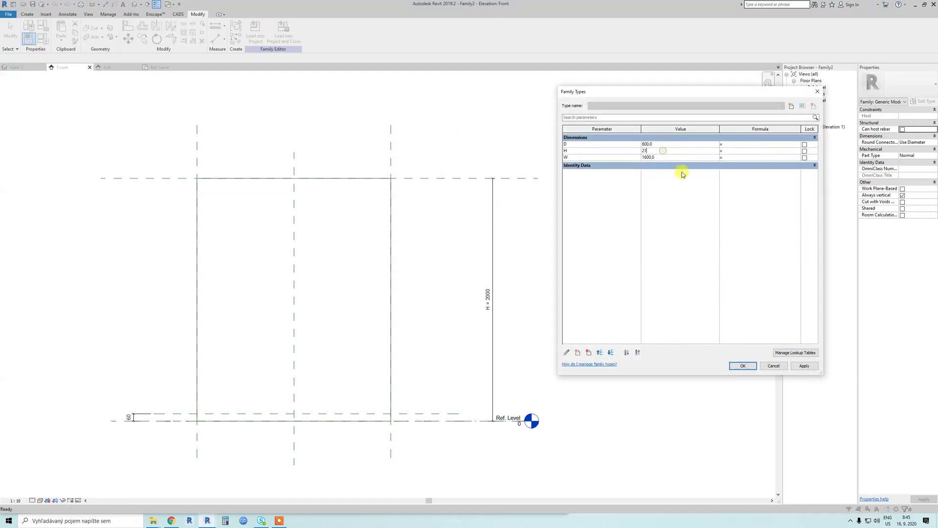
{"action": "left_click", "coordinate": [803, 365]}
{"action": "left_click", "coordinate": [743, 365]}
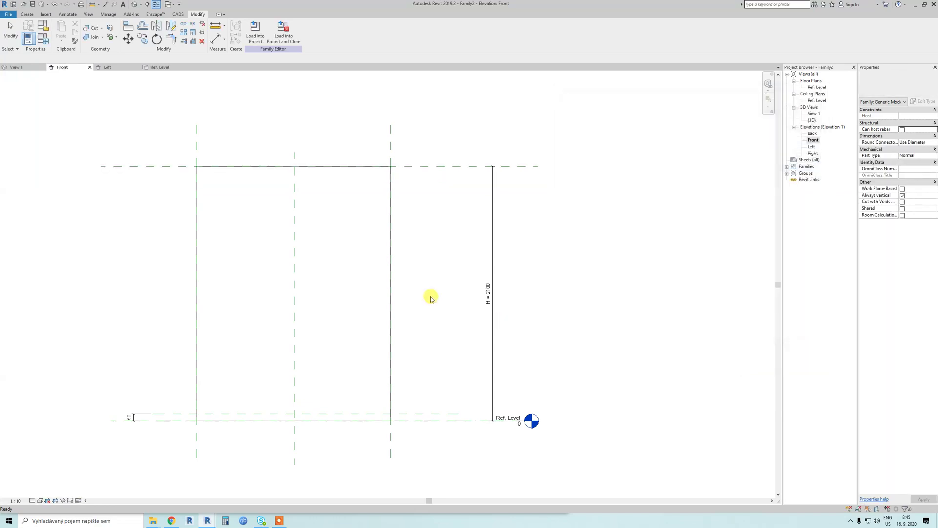
{"action": "scroll", "coordinate": [371, 305], "scroll_direction": "down", "scroll_amount": 1}
{"action": "scroll", "coordinate": [259, 304], "scroll_direction": "up", "scroll_amount": 2}
- Close every view except the Front elevation with CI and recentre the box
{"action": "scroll", "coordinate": [255, 293], "scroll_direction": "down", "scroll_amount": 1}
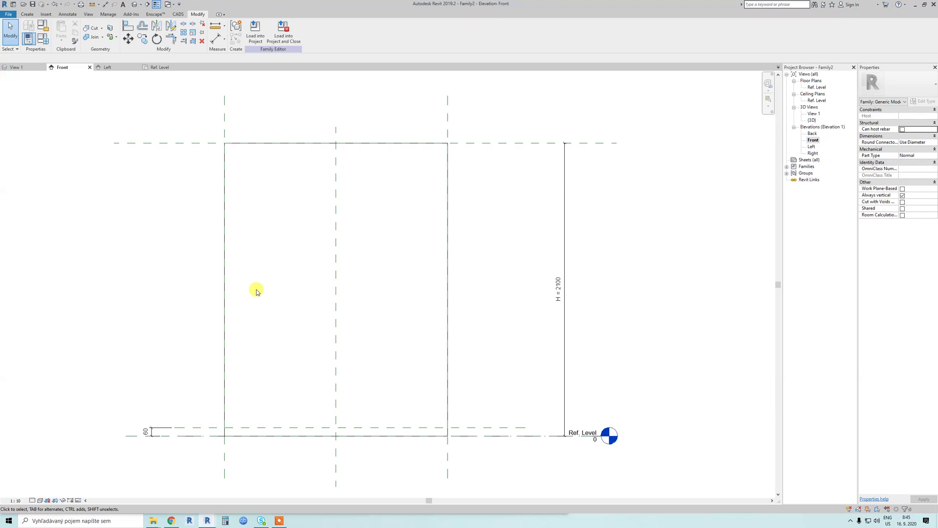
{"action": "key", "text": "c"}
{"action": "key", "text": "i"}
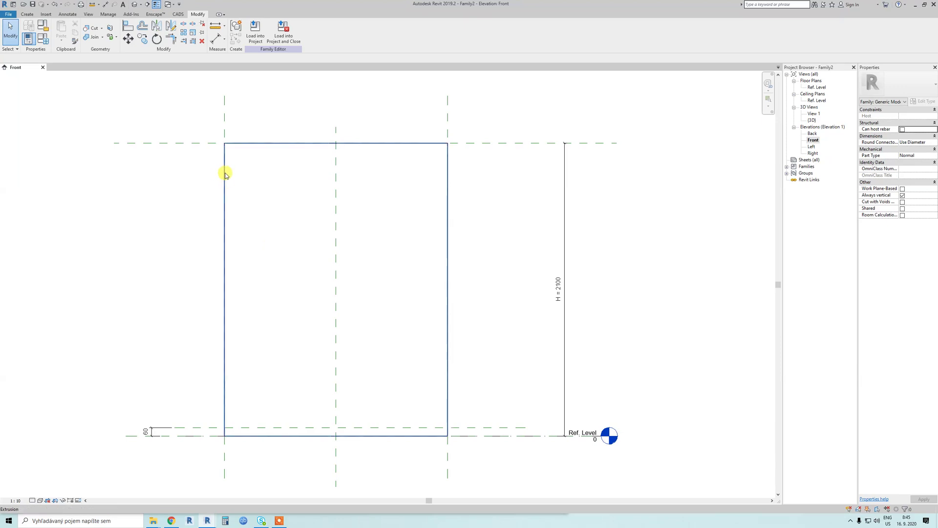
{"action": "scroll", "coordinate": [227, 211], "scroll_direction": "down", "scroll_amount": 1}
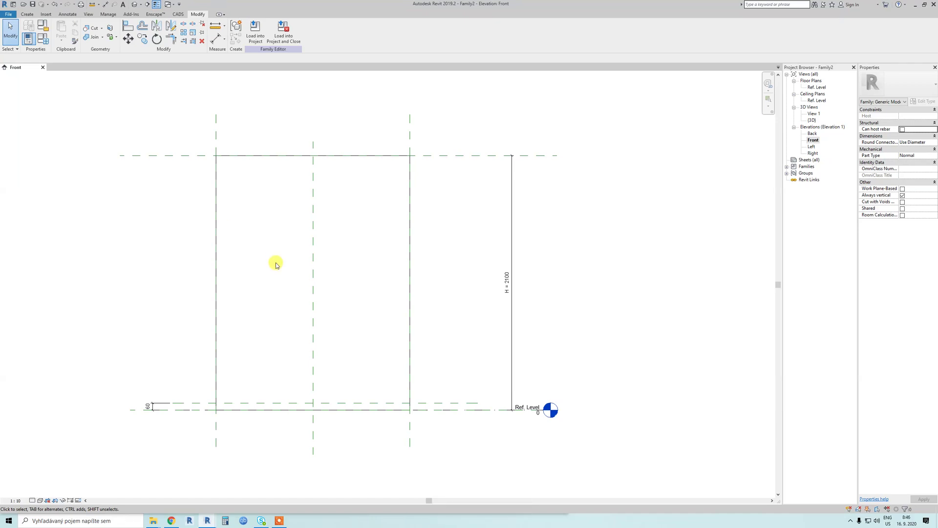
{"action": "scroll", "coordinate": [276, 256], "scroll_direction": "down", "scroll_amount": 1}
{"action": "scroll", "coordinate": [293, 261], "scroll_direction": "down", "scroll_amount": 1}
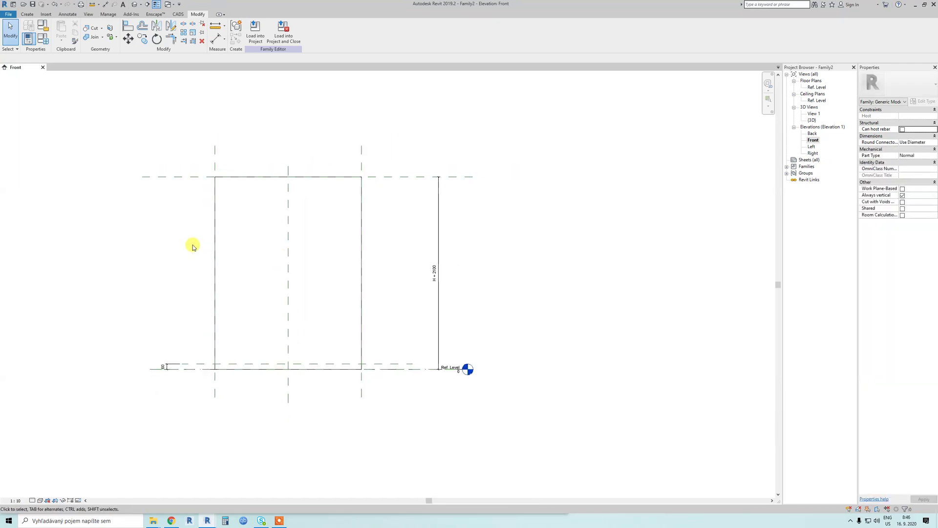
{"action": "middle_click_drag", "start_coordinate": [249, 244], "coordinate": [271, 252]}
{"action": "left_click", "coordinate": [28, 15]}
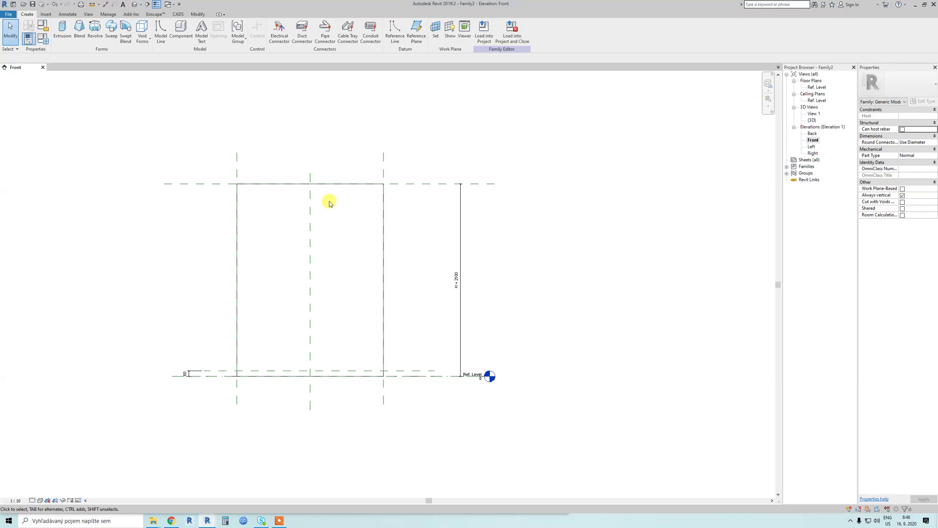
- Draw reference planes just inside the box's left, top and right edges
{"action": "left_click", "coordinate": [417, 30]}
{"action": "scroll", "coordinate": [251, 183], "scroll_direction": "up", "scroll_amount": 2}
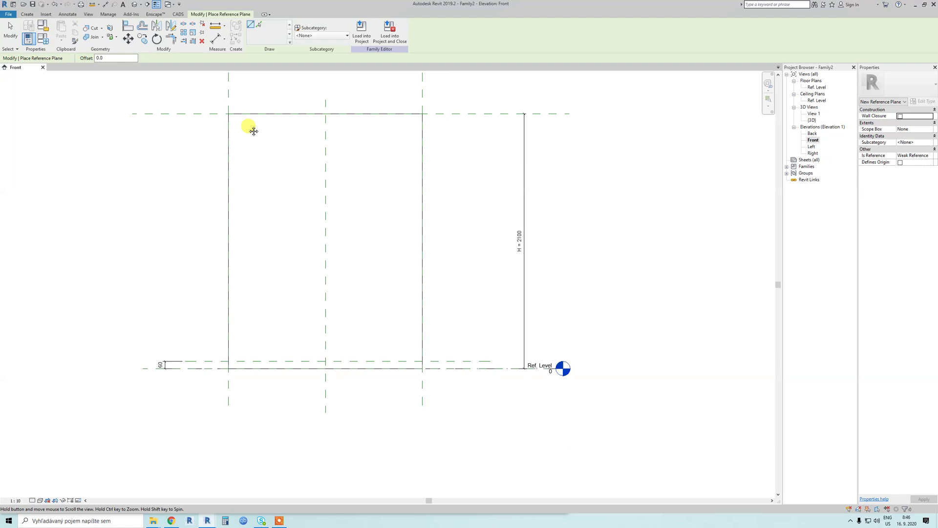
{"action": "left_click", "coordinate": [238, 87]}
{"action": "left_click", "coordinate": [230, 389]}
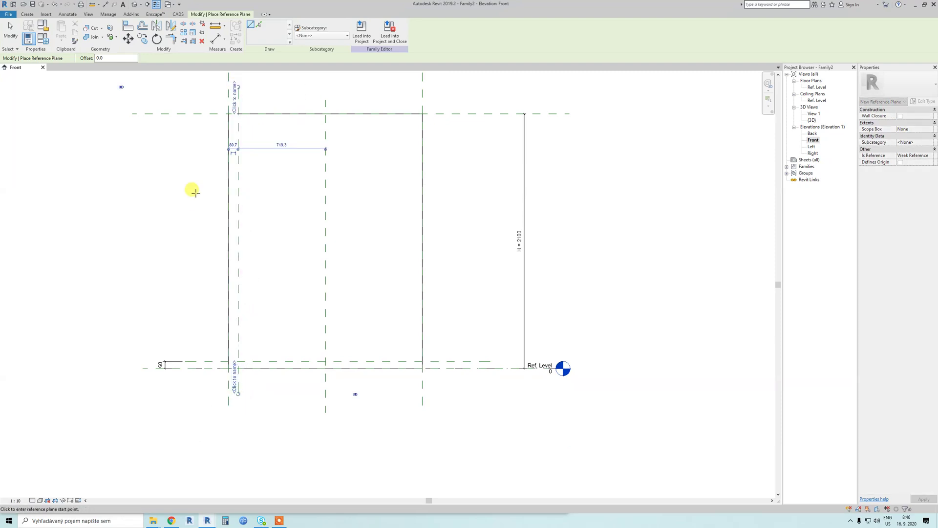
{"action": "left_click", "coordinate": [161, 128]}
{"action": "left_click", "coordinate": [478, 126]}
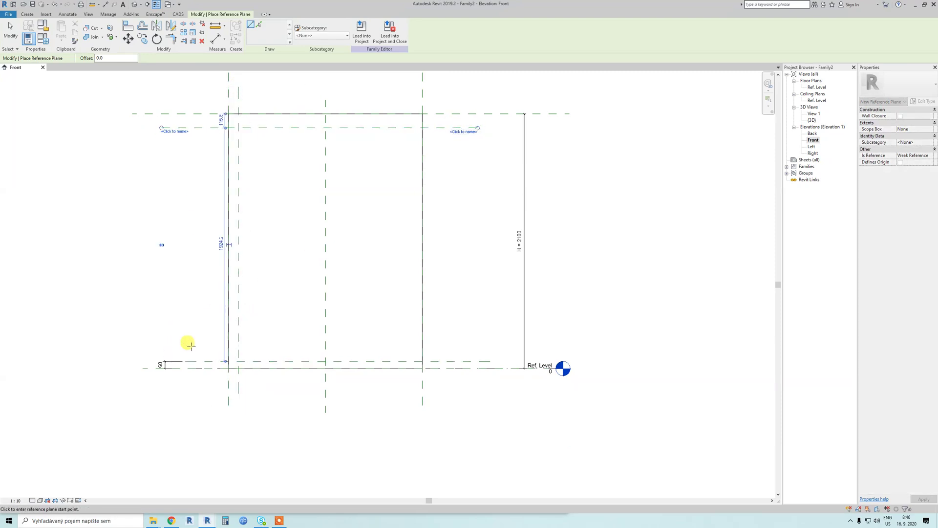
{"action": "left_click", "coordinate": [407, 81]}
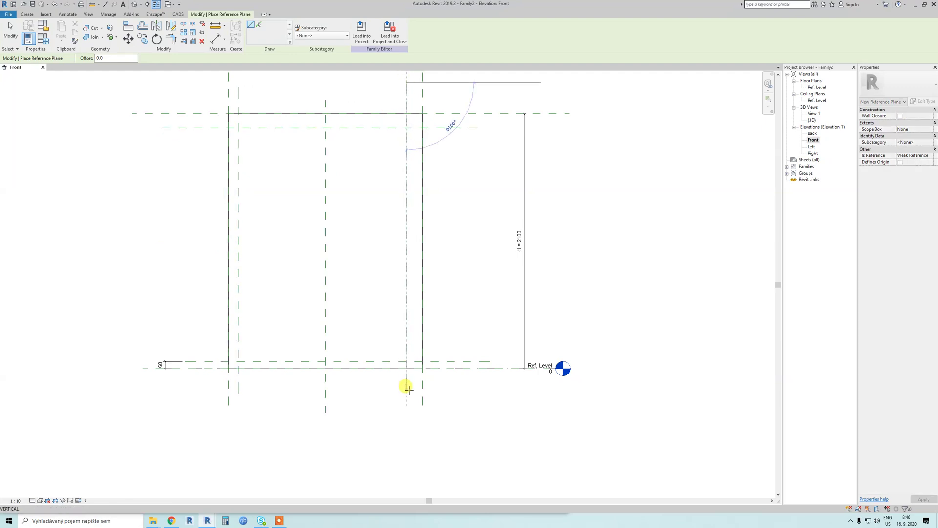
{"action": "left_click", "coordinate": [408, 405]}
{"action": "key", "text": "Escape"}
- Start the aligned dimension command with DI
{"action": "scroll", "coordinate": [369, 273], "scroll_direction": "down", "scroll_amount": 2}
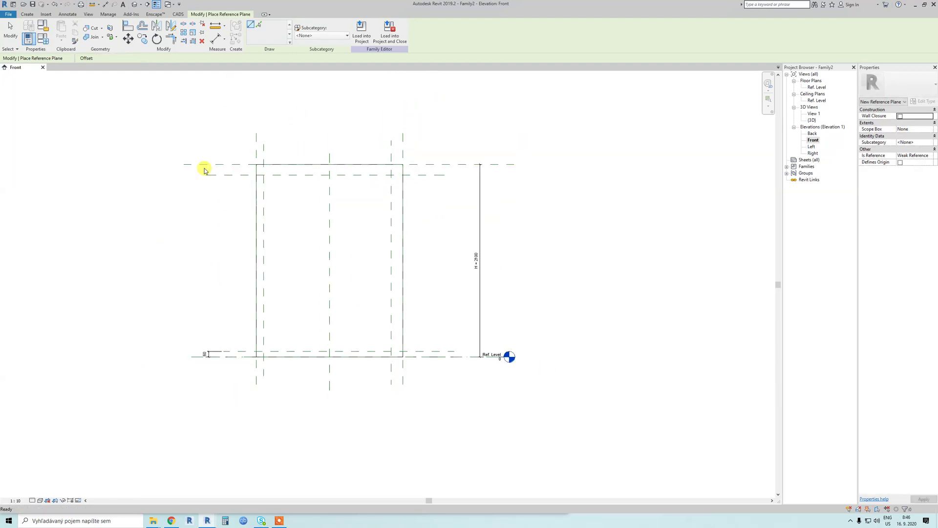
{"action": "scroll", "coordinate": [252, 181], "scroll_direction": "up", "scroll_amount": 3}
{"action": "key", "text": "d"}
{"action": "key", "text": "i"}
{"action": "scroll", "coordinate": [262, 177], "scroll_direction": "up", "scroll_amount": 2}
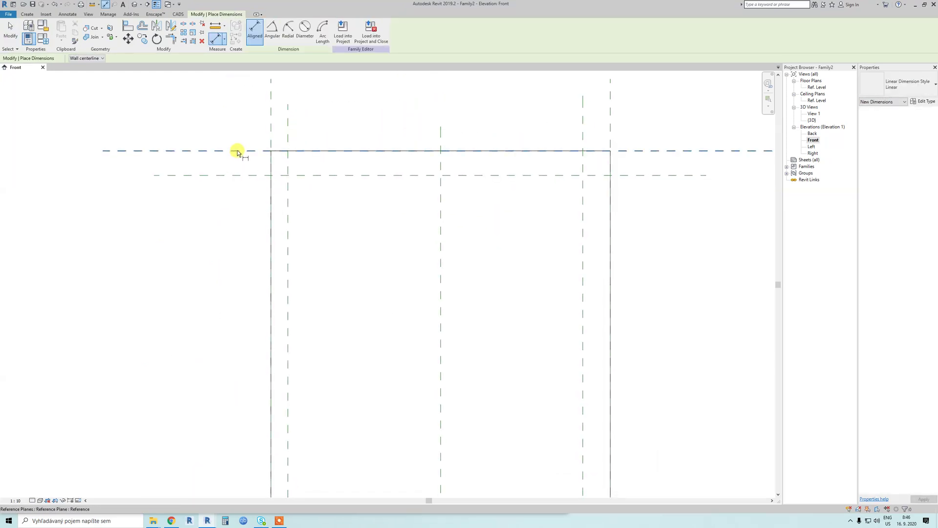
- Dimension the 116 gap between the top outer and inner reference planes
{"action": "left_click", "coordinate": [241, 151]}
{"action": "key", "text": "Escape"}
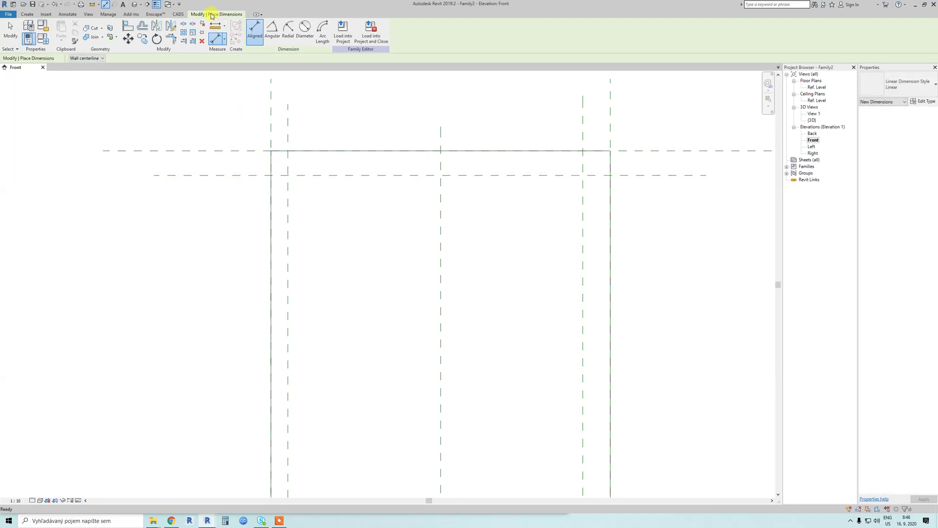
{"action": "left_click", "coordinate": [220, 39]}
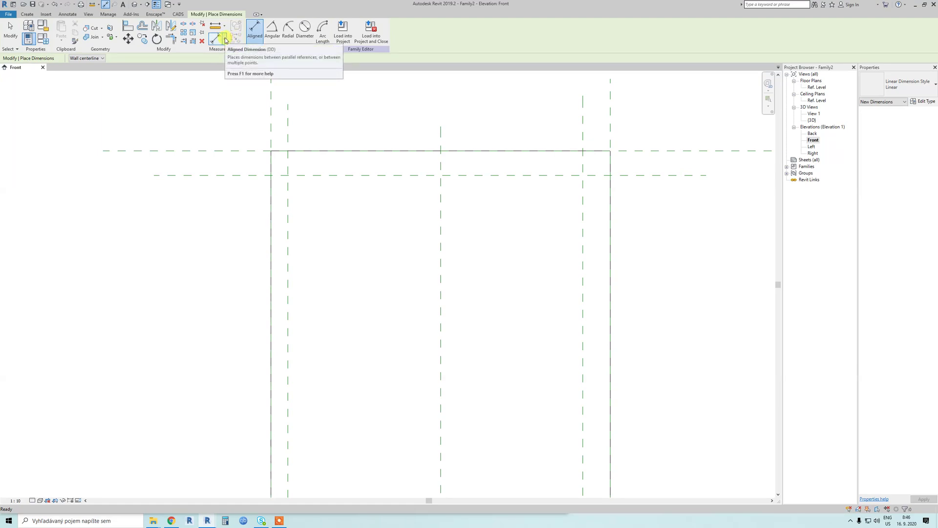
{"action": "left_click", "coordinate": [245, 150]}
{"action": "left_click", "coordinate": [242, 175]}
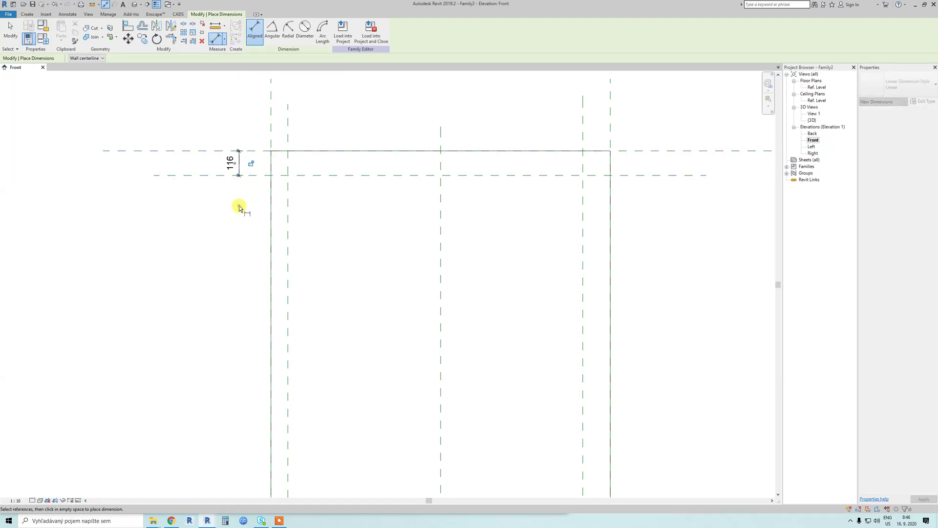
{"action": "left_click", "coordinate": [239, 207]}
- Dimension the left (81) and right (129) gaps between outer and inner planes
{"action": "left_click", "coordinate": [270, 126]}
{"action": "left_click", "coordinate": [288, 128]}
{"action": "scroll", "coordinate": [484, 133], "scroll_direction": "down", "scroll_amount": 1}
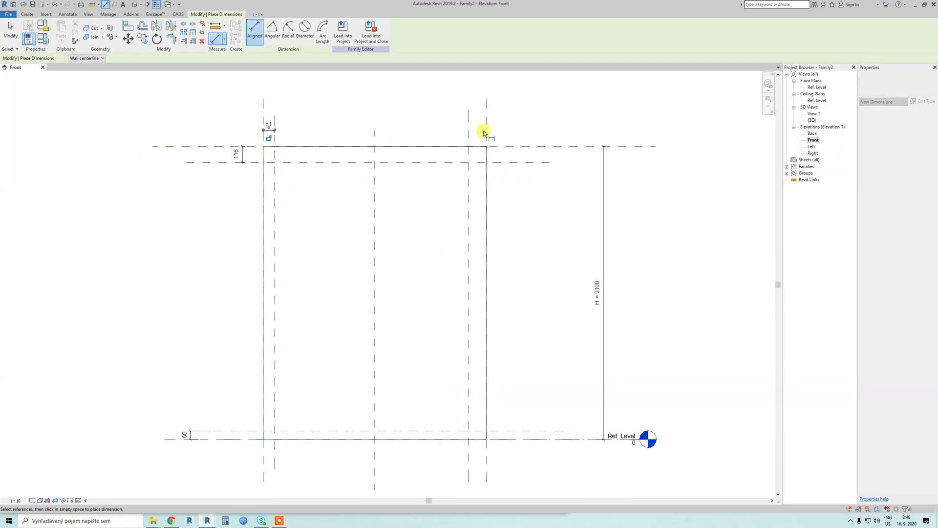
{"action": "left_click", "coordinate": [483, 132]}
{"action": "left_click", "coordinate": [469, 123]}
{"action": "left_click", "coordinate": [486, 126]}
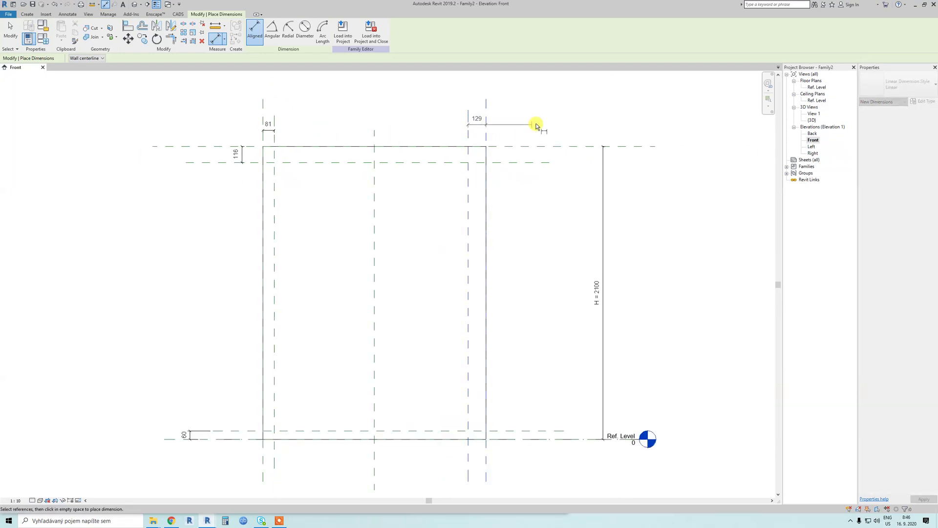
{"action": "left_click", "coordinate": [536, 126]}
{"action": "scroll", "coordinate": [306, 164], "scroll_direction": "down", "scroll_amount": 1}
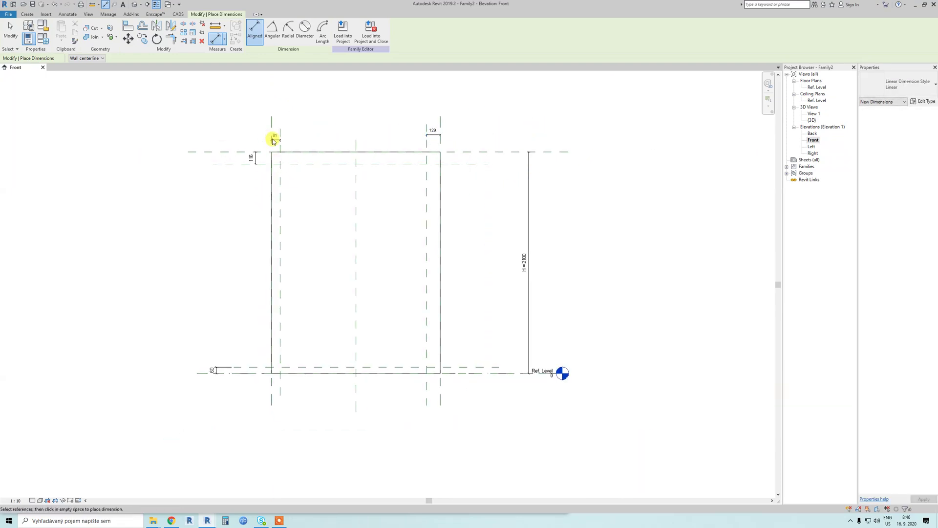
{"action": "key", "text": "Escape"}
- Select the 116 top gap dimension, then clear the selection
{"action": "scroll", "coordinate": [274, 141], "scroll_direction": "up", "scroll_amount": 2}
{"action": "scroll", "coordinate": [293, 173], "scroll_direction": "down", "scroll_amount": 1}
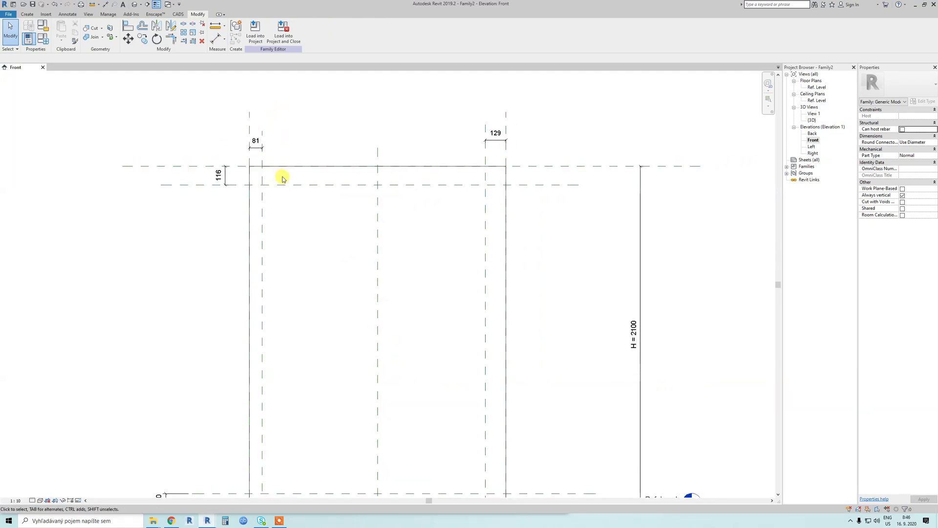
{"action": "left_click", "coordinate": [244, 187]}
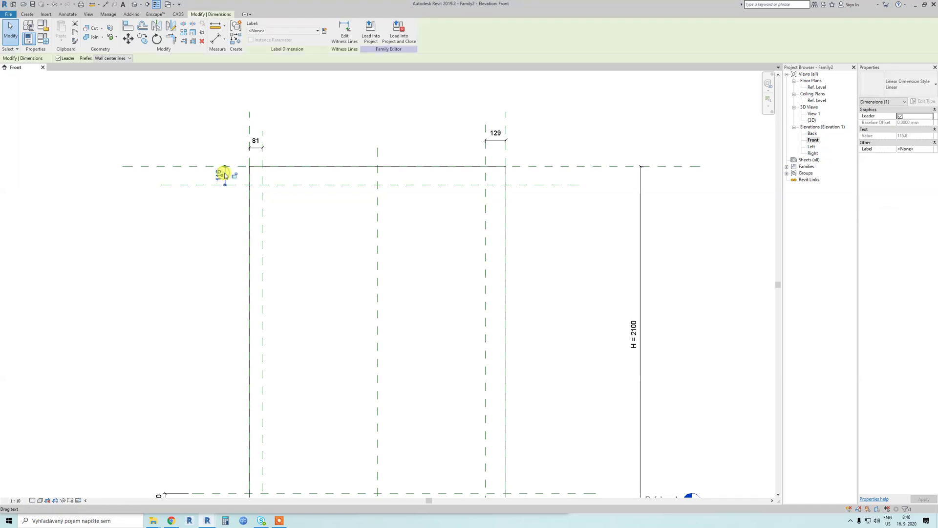
{"action": "key", "text": "Escape"}
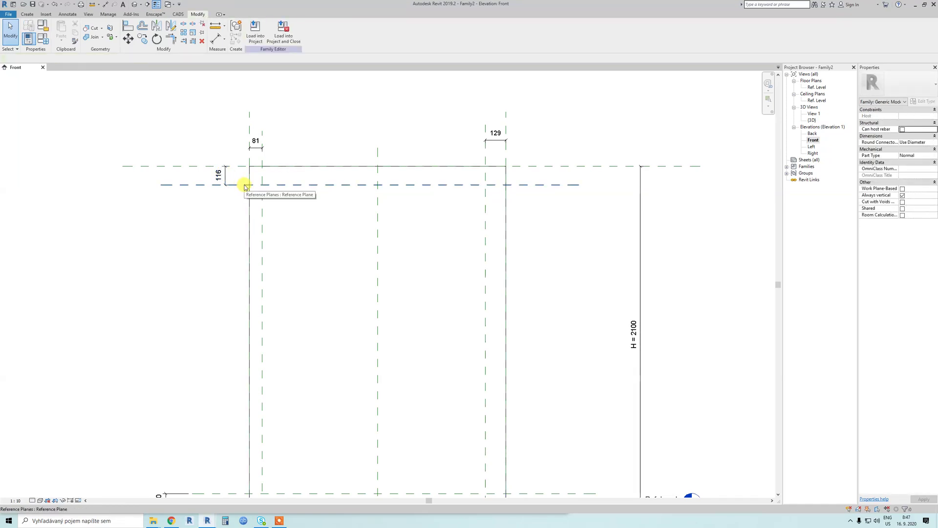
{"action": "scroll", "coordinate": [236, 186], "scroll_direction": "up", "scroll_amount": 1}
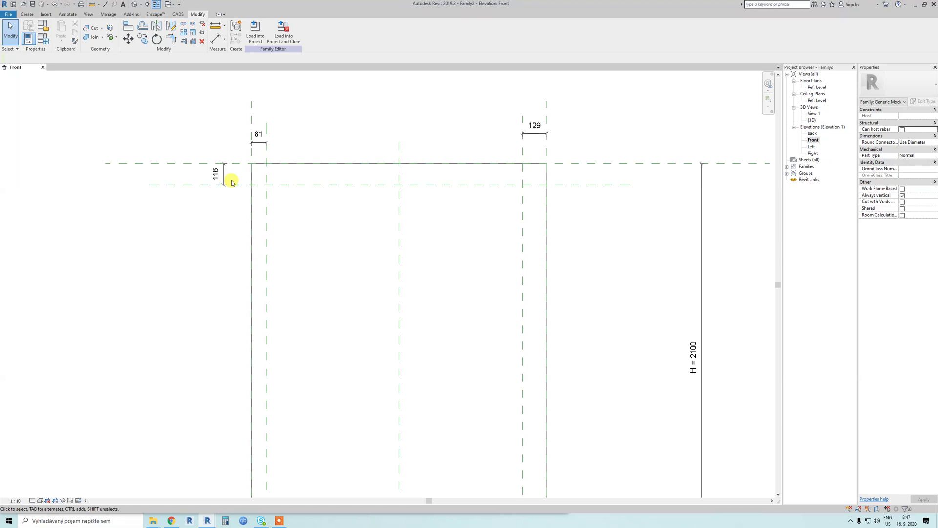
- Set the top and left inner reference planes 25 from the outer planes
{"action": "left_click", "coordinate": [243, 185]}
{"action": "left_click", "coordinate": [220, 175]}
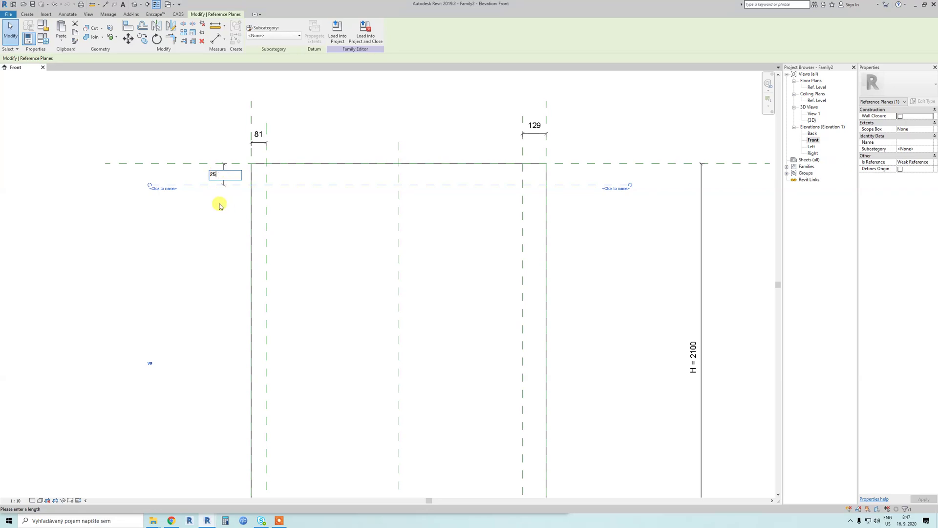
{"action": "key", "text": "Return"}
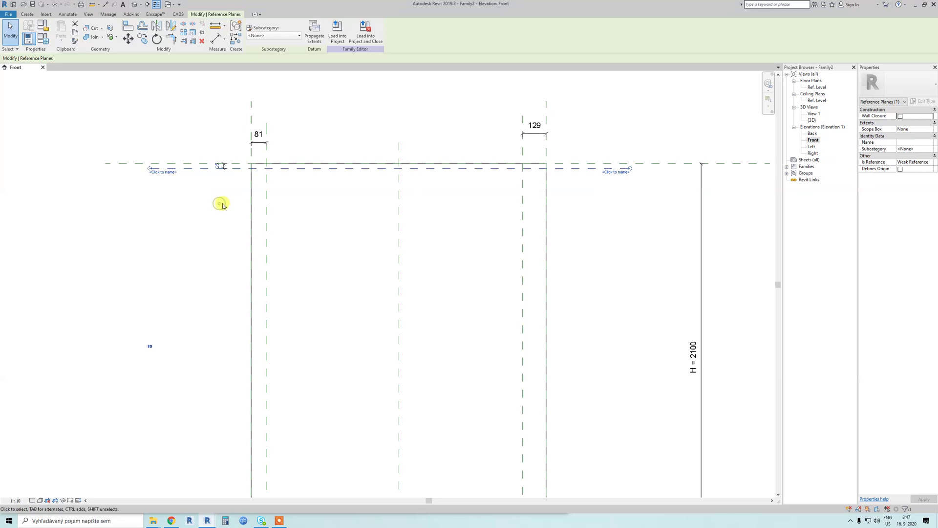
{"action": "scroll", "coordinate": [255, 141], "scroll_direction": "up", "scroll_amount": 1}
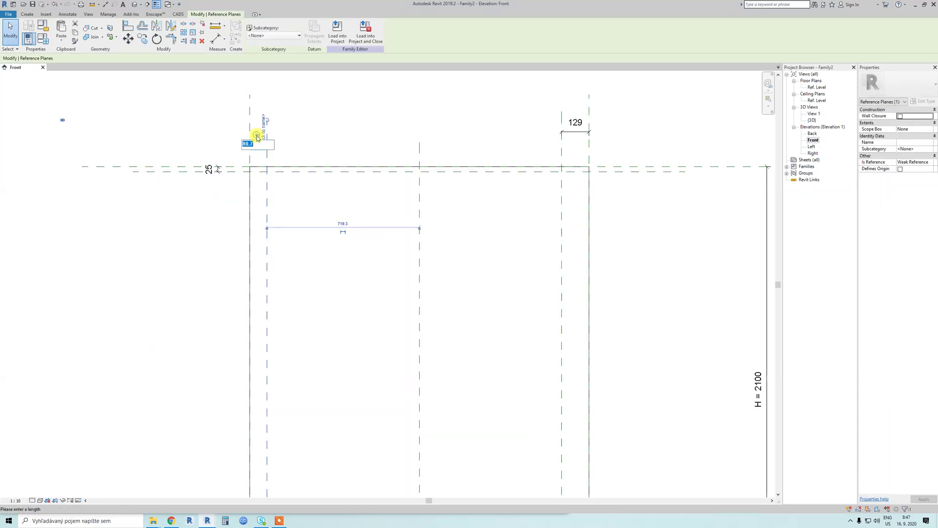
{"action": "mouse_move", "coordinate": [257, 136]}
{"action": "left_mouse_down"}
{"action": "mouse_move", "coordinate": [245, 142]}
{"action": "mouse_move", "coordinate": [254, 145]}
{"action": "left_mouse_up"}
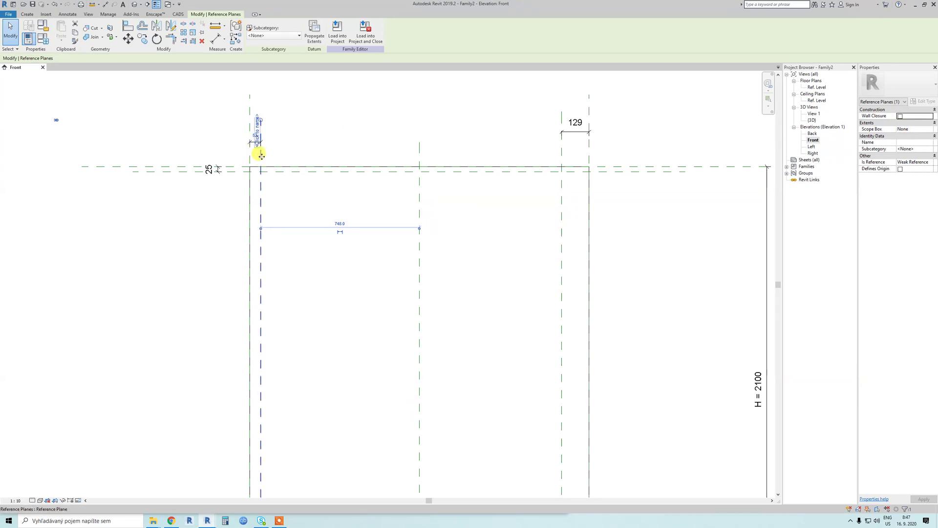
{"action": "scroll", "coordinate": [253, 139], "scroll_direction": "up", "scroll_amount": 1}
{"action": "left_click", "coordinate": [256, 135]}
{"action": "type", "text": "25"}
{"action": "key", "text": "Return"}
{"action": "scroll", "coordinate": [317, 145], "scroll_direction": "down", "scroll_amount": 1}
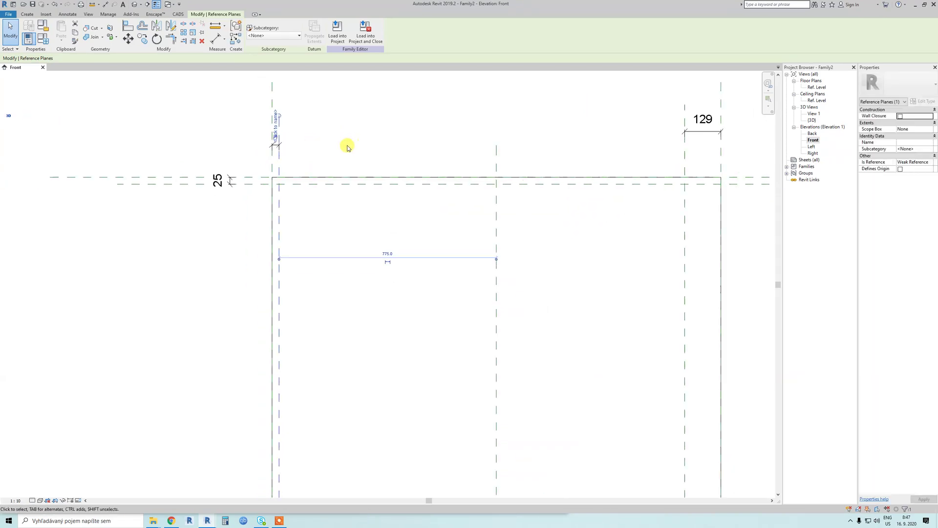
- Set the right inner reference plane 25 from the right outer plane
{"action": "left_click", "coordinate": [523, 154]}
{"action": "left_click", "coordinate": [541, 131]}
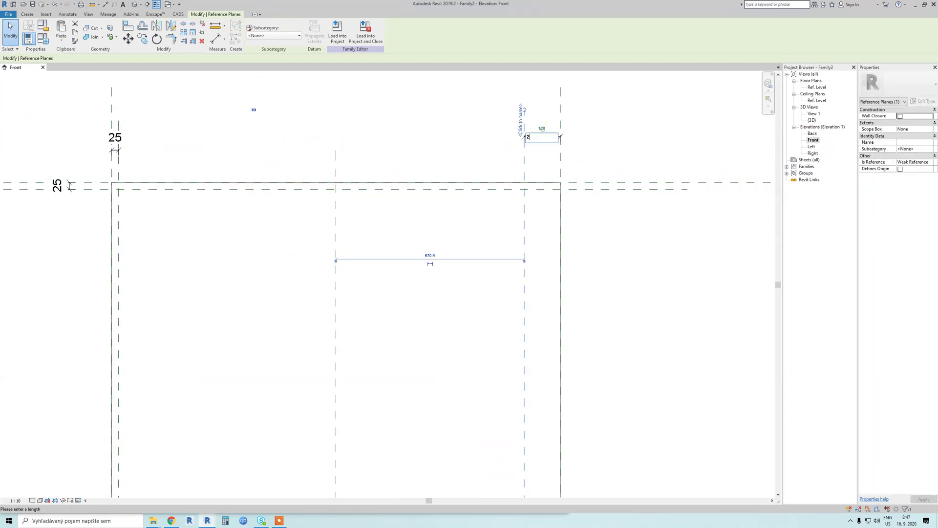
{"action": "type", "text": "25"}
{"action": "key", "text": "Return"}
{"action": "scroll", "coordinate": [394, 153], "scroll_direction": "down", "scroll_amount": 1}
{"action": "scroll", "coordinate": [195, 152], "scroll_direction": "down", "scroll_amount": 1}
{"action": "key", "text": "Escape"}
- Select the 25 offset dimensions, including the right one
{"action": "left_click", "coordinate": [124, 156]}
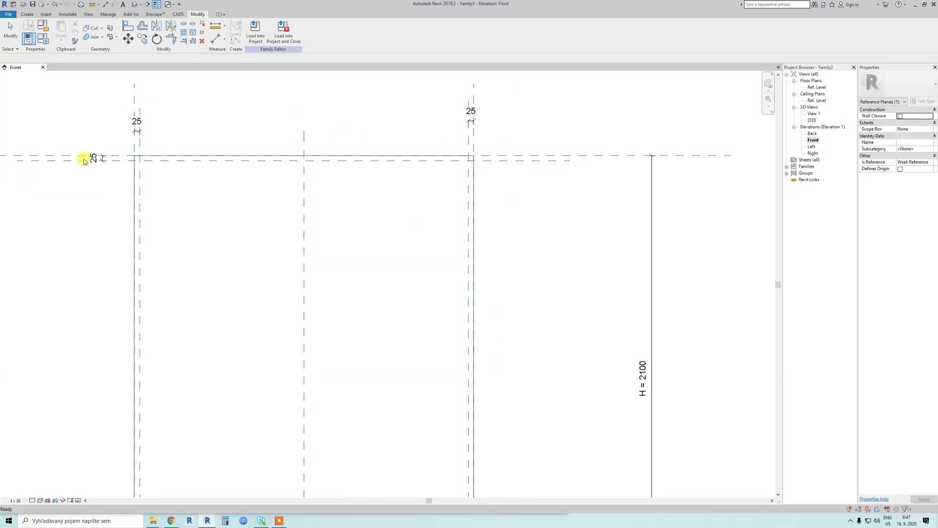
{"action": "left_click", "coordinate": [95, 157]}
{"action": "left_click", "coordinate": [136, 121]}
{"action": "left_click", "coordinate": [470, 111], "text": "ctrl"}
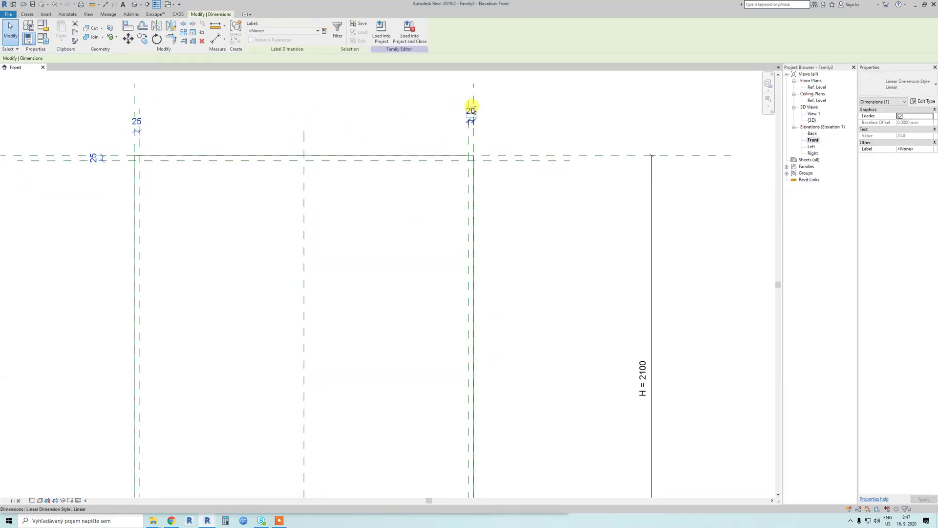
{"action": "scroll", "coordinate": [390, 153], "scroll_direction": "down", "scroll_amount": 2}
{"action": "scroll", "coordinate": [351, 161], "scroll_direction": "up", "scroll_amount": 2}
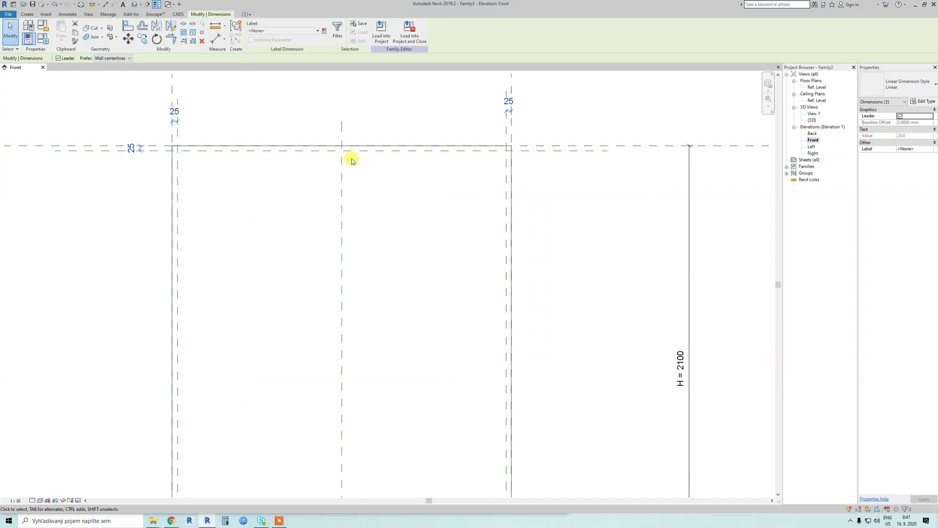
{"action": "left_click", "coordinate": [132, 147]}
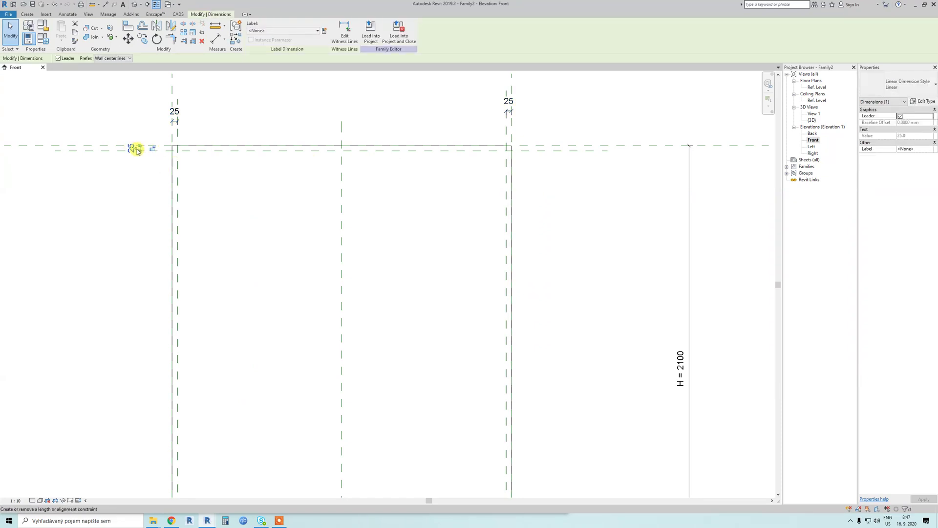
{"action": "scroll", "coordinate": [154, 150], "scroll_direction": "up", "scroll_amount": 3}
{"action": "middle_click_drag", "start_coordinate": [166, 151], "coordinate": [146, 185]}
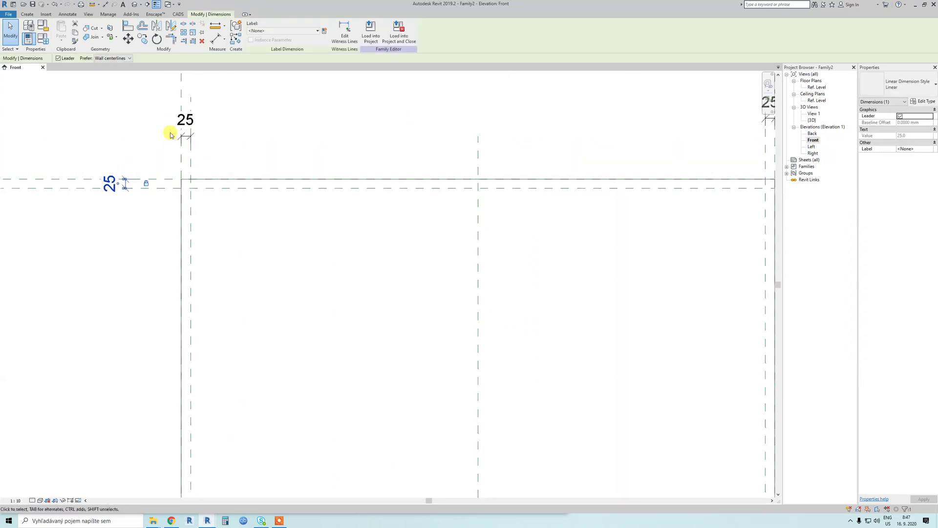
{"action": "left_click", "coordinate": [180, 134]}
{"action": "middle_click_drag", "start_coordinate": [282, 161], "coordinate": [57, 158]}
{"action": "scroll", "coordinate": [413, 140], "scroll_direction": "down", "scroll_amount": 1}
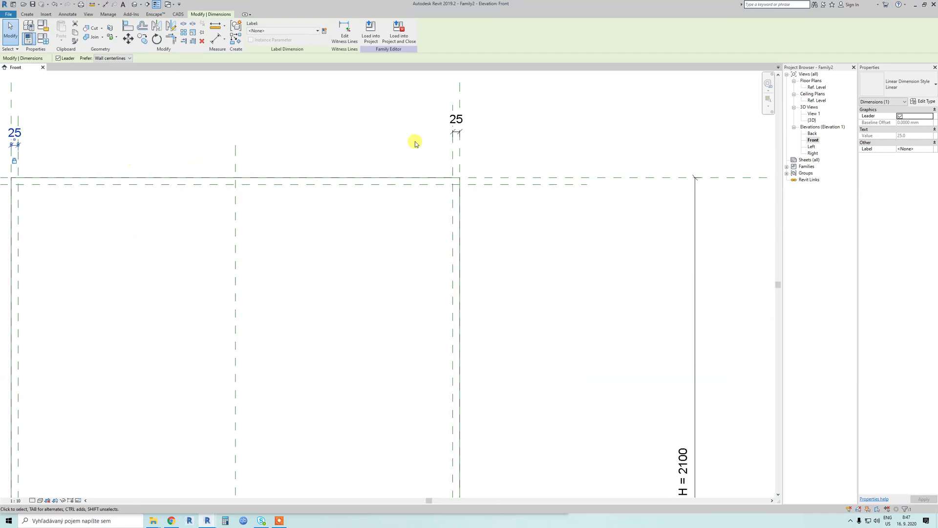
{"action": "left_click", "coordinate": [455, 121]}
{"action": "scroll", "coordinate": [423, 156], "scroll_direction": "down", "scroll_amount": 3}
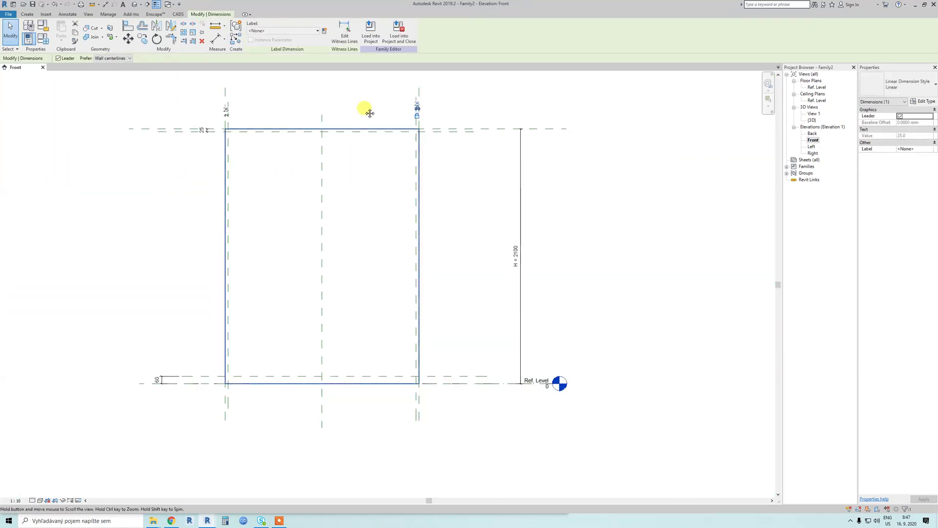
{"action": "left_click", "coordinate": [321, 190]}
{"action": "middle_click_drag", "start_coordinate": [321, 191], "coordinate": [292, 226]}
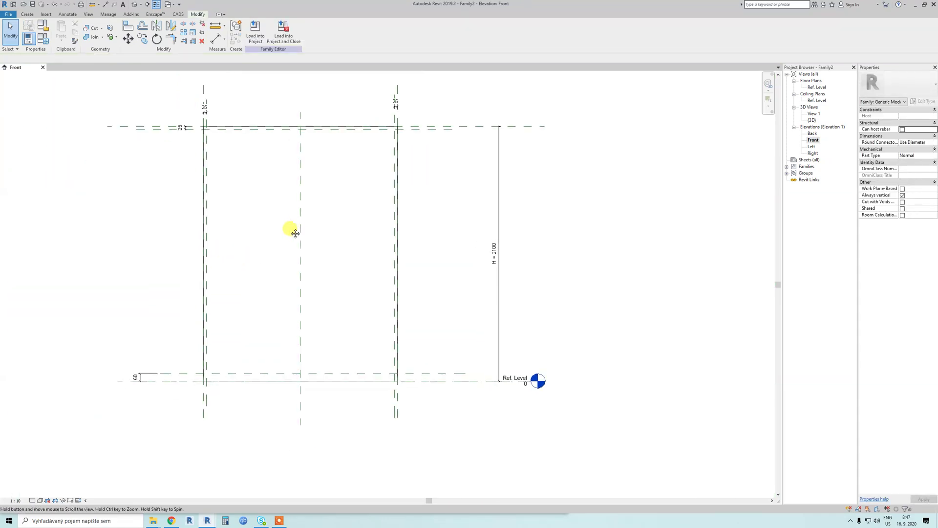
- In the Ref. Level plan, draw a new horizontal reference plane near the back
{"action": "double_click", "coordinate": [818, 87]}
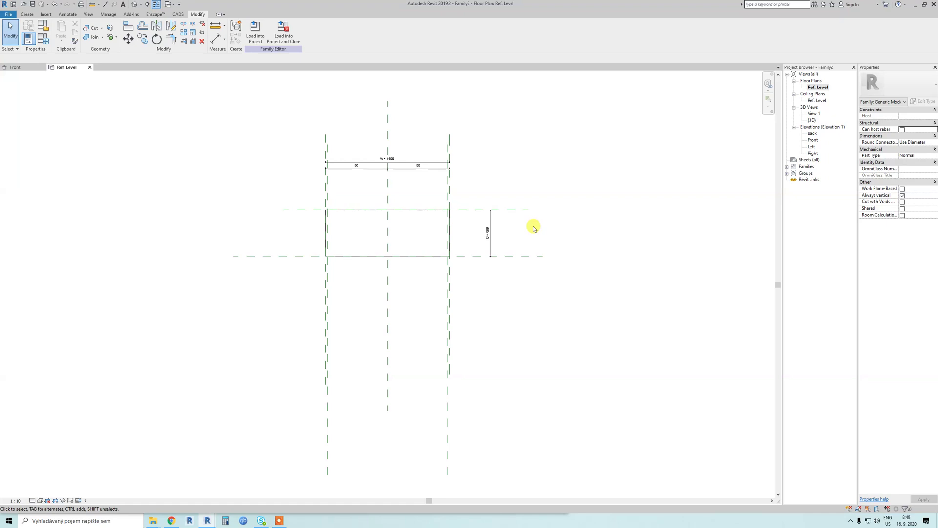
{"action": "scroll", "coordinate": [438, 233], "scroll_direction": "up", "scroll_amount": 1}
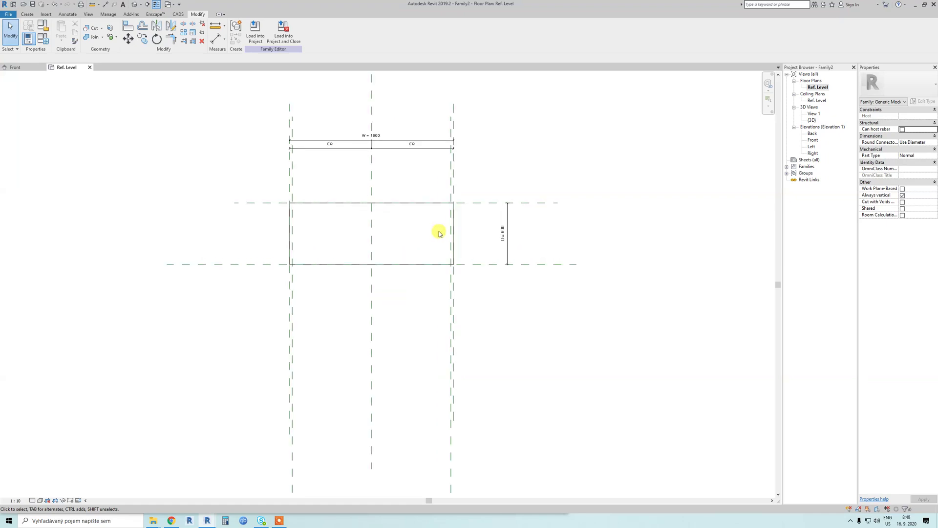
{"action": "scroll", "coordinate": [342, 223], "scroll_direction": "up", "scroll_amount": 1}
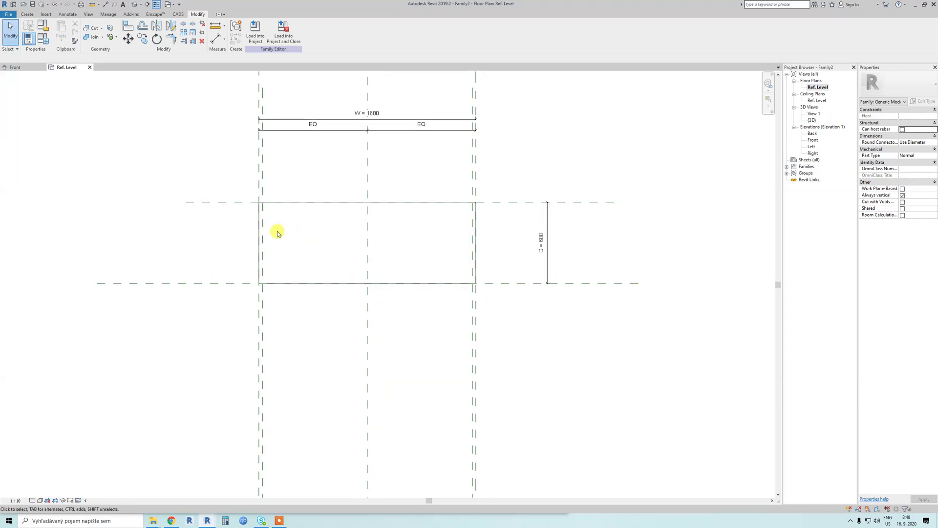
{"action": "left_click", "coordinate": [27, 15]}
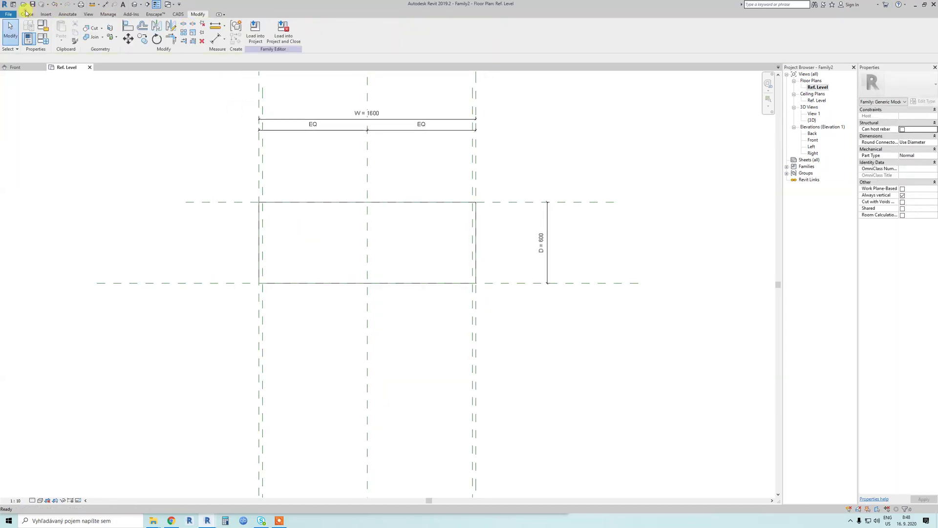
{"action": "left_click", "coordinate": [416, 31]}
{"action": "left_click", "coordinate": [188, 208]}
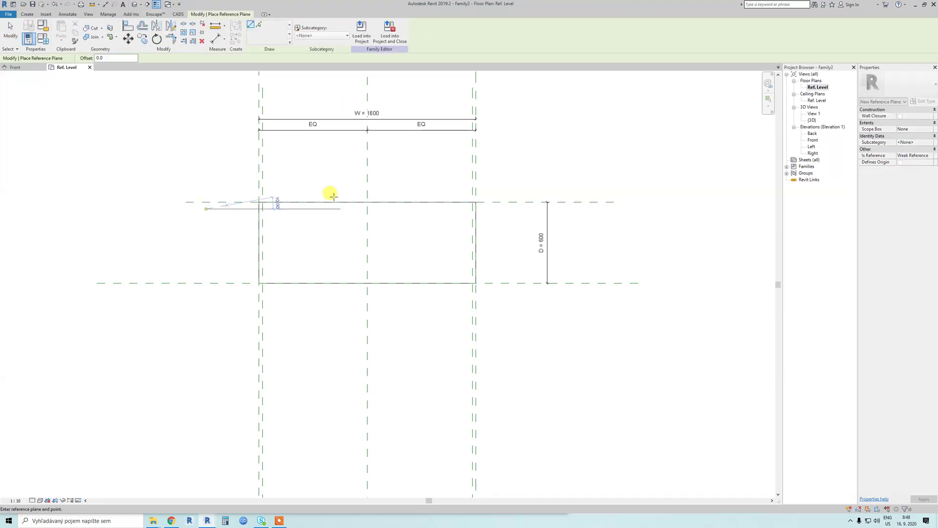
{"action": "left_click", "coordinate": [502, 208]}
- Dimension the new plane to the back plane, set it to 25 and make it permanent
{"action": "key", "text": "d"}
{"action": "key", "text": "i"}
{"action": "scroll", "coordinate": [498, 205], "scroll_direction": "up", "scroll_amount": 2}
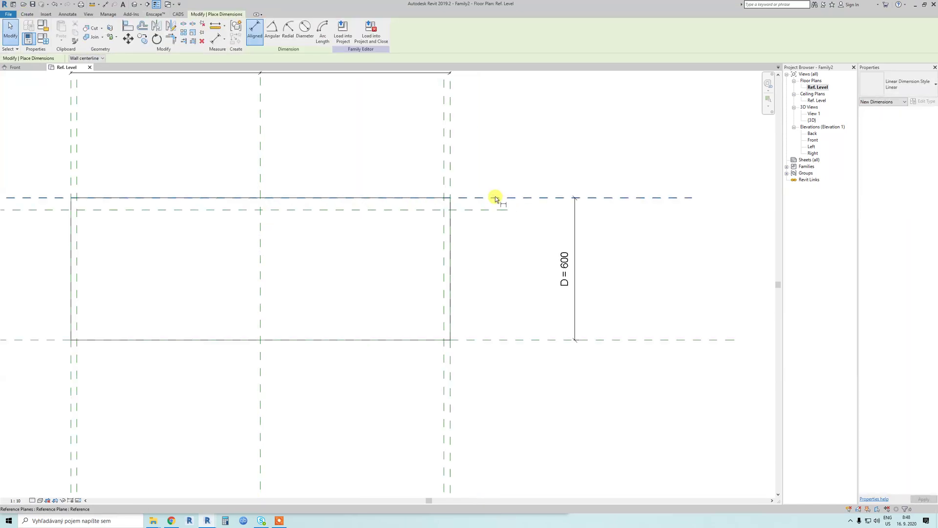
{"action": "left_click", "coordinate": [495, 210]}
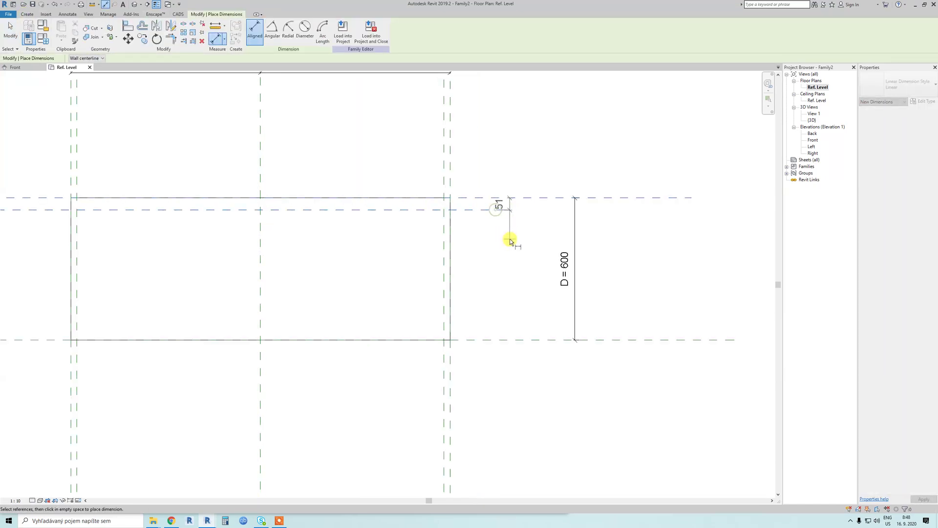
{"action": "key", "text": "Escape"}
{"action": "key", "text": "Escape"}
{"action": "left_click", "coordinate": [491, 209]}
{"action": "left_click", "coordinate": [499, 204]}
{"action": "type", "text": "25"}
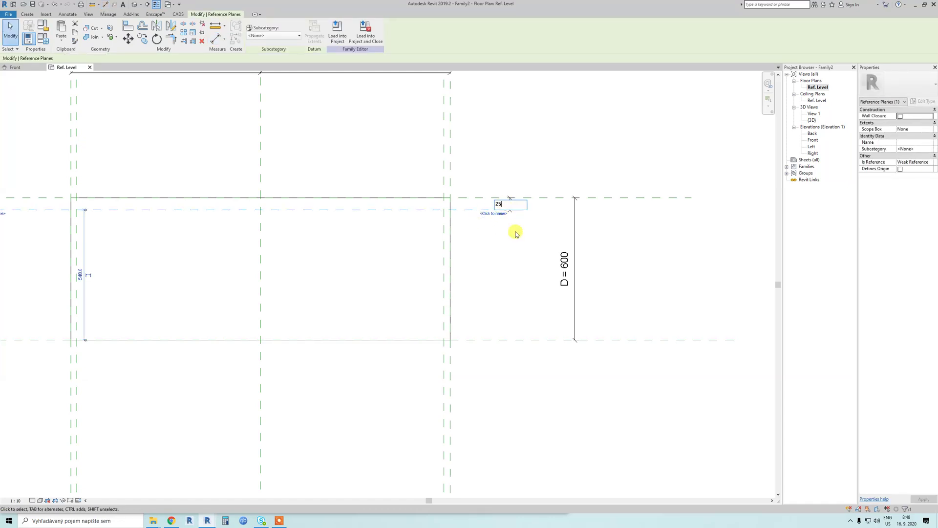
{"action": "key", "text": "Return"}
{"action": "left_click", "coordinate": [510, 203]}
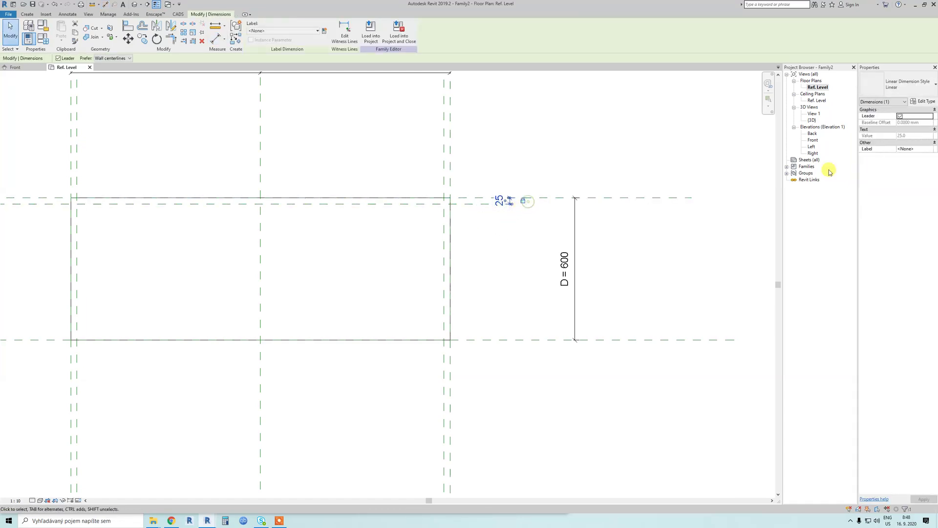
{"action": "double_click", "coordinate": [813, 140]}
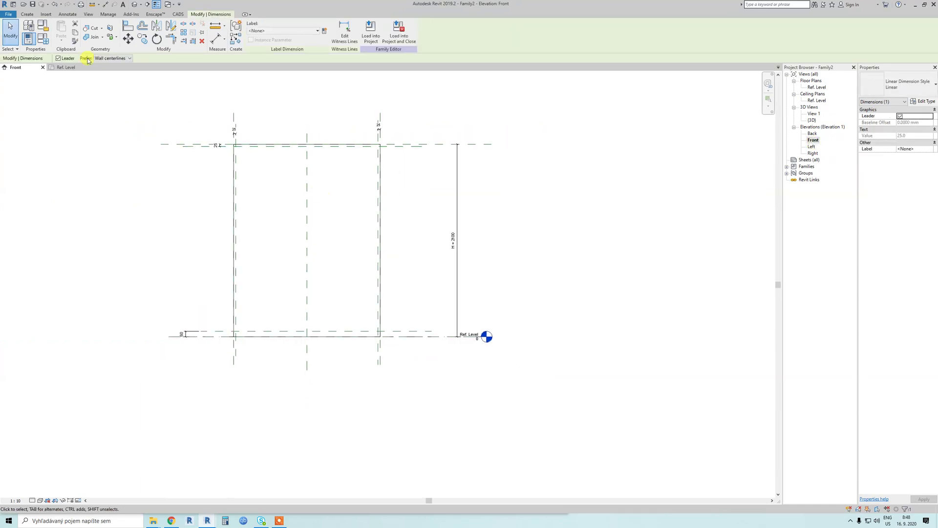
- Sketch a 1550 × 2015 void extrusion rectangle snapped to the inner plane intersections
{"action": "left_click", "coordinate": [27, 14]}
{"action": "left_click", "coordinate": [142, 33]}
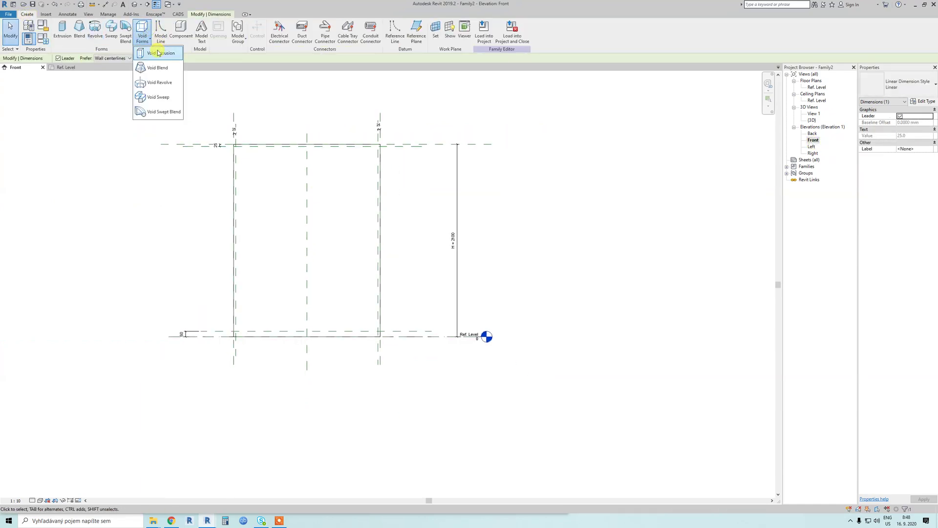
{"action": "left_click", "coordinate": [158, 53]}
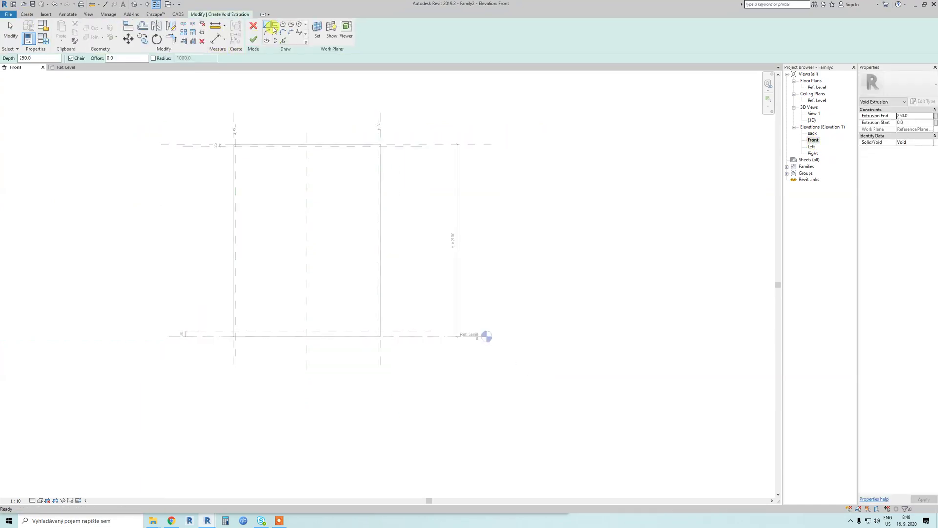
{"action": "left_click", "coordinate": [274, 27]}
{"action": "scroll", "coordinate": [253, 155], "scroll_direction": "up", "scroll_amount": 4}
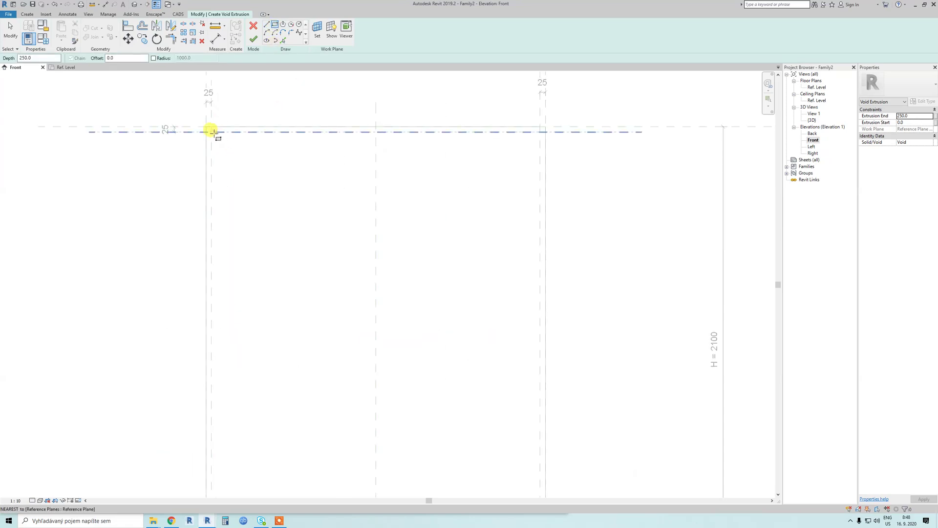
{"action": "left_click", "coordinate": [211, 130]}
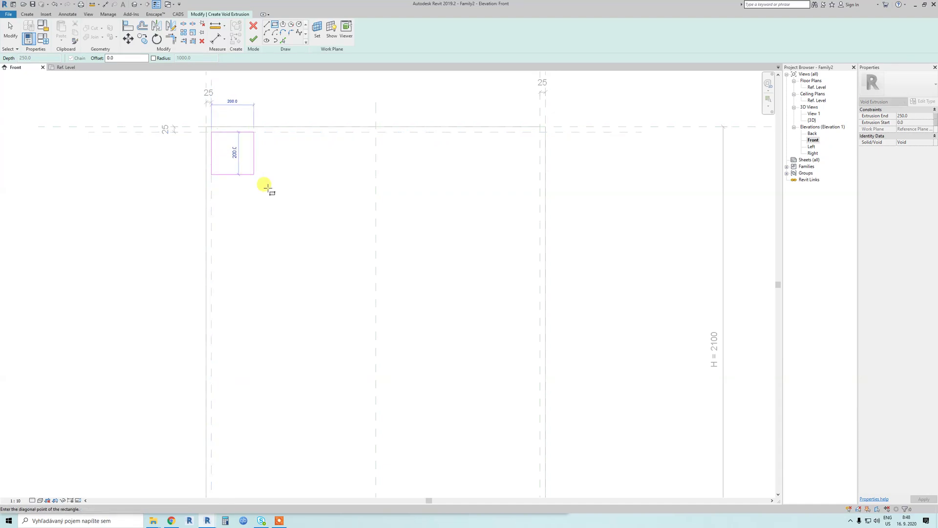
{"action": "scroll", "coordinate": [279, 172], "scroll_direction": "down", "scroll_amount": 3}
{"action": "left_click", "coordinate": [457, 393]}
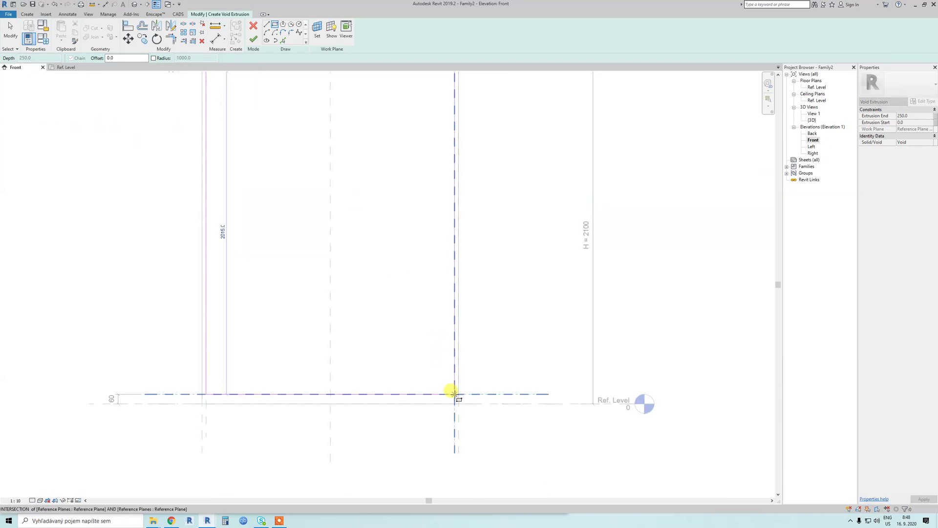
- Lock the rectangle's bottom and left edges to their reference planes
{"action": "scroll", "coordinate": [372, 324], "scroll_direction": "down", "scroll_amount": 2}
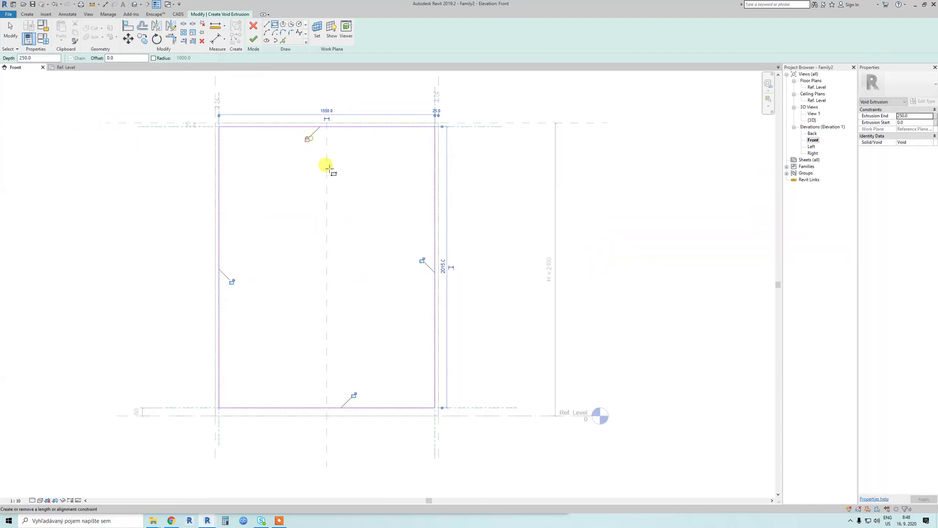
{"action": "left_click", "coordinate": [354, 395]}
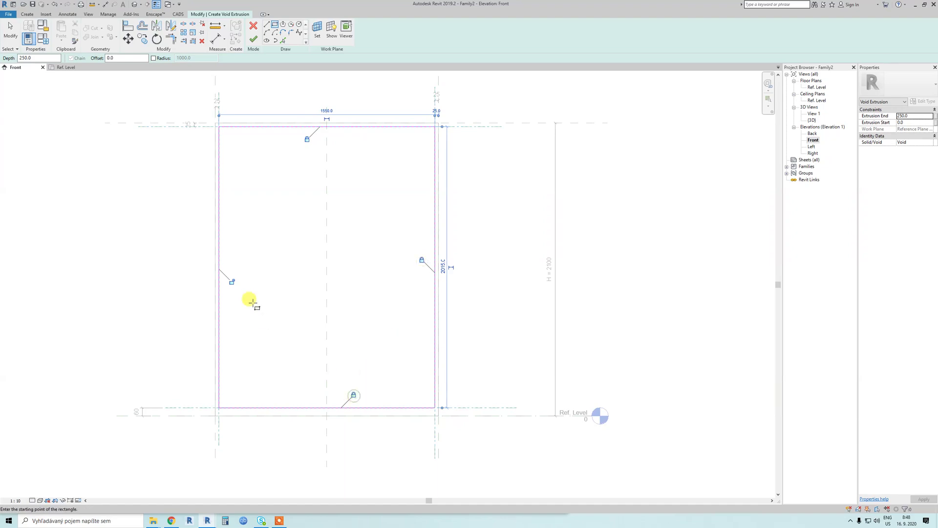
{"action": "left_click", "coordinate": [231, 281]}
{"action": "left_click", "coordinate": [817, 87]}
{"action": "double_click", "coordinate": [818, 87]}
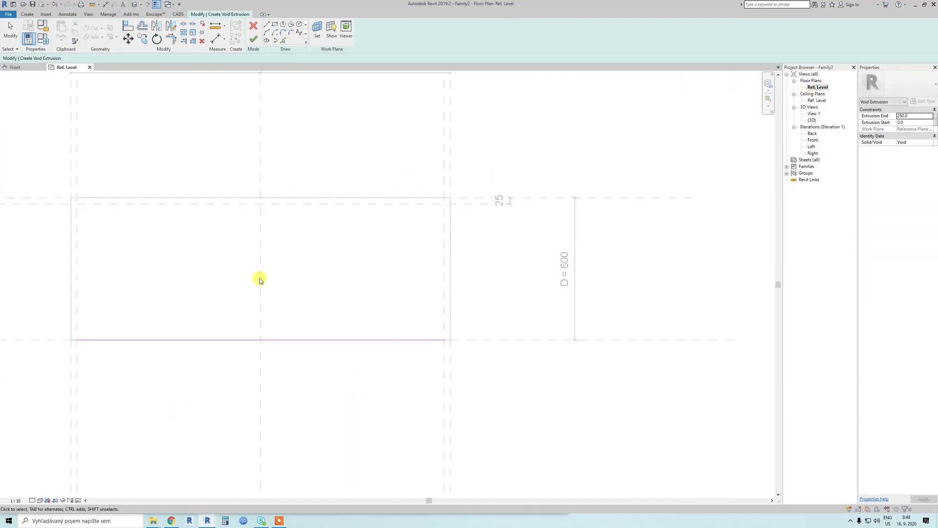
{"action": "scroll", "coordinate": [258, 279], "scroll_direction": "down", "scroll_amount": 2}
- Finish the void extrusion sketch and select the void instead of the solid
{"action": "left_click", "coordinate": [253, 49]}
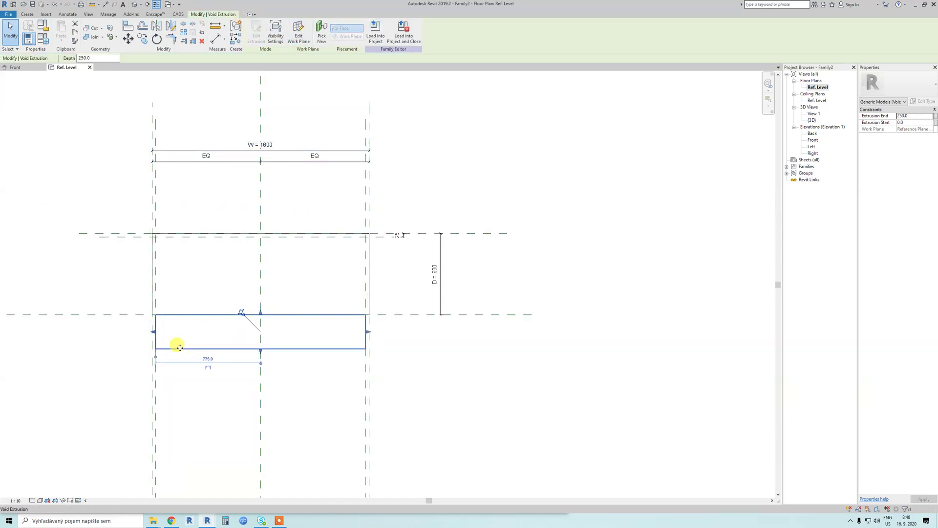
{"action": "left_click", "coordinate": [232, 337]}
{"action": "key", "text": "ctrl+Left"}
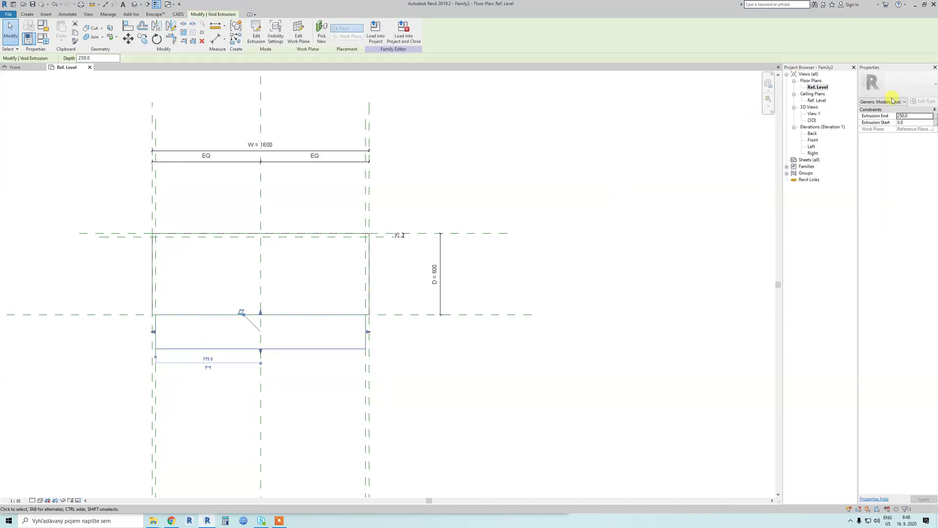
{"action": "left_click", "coordinate": [151, 278]}
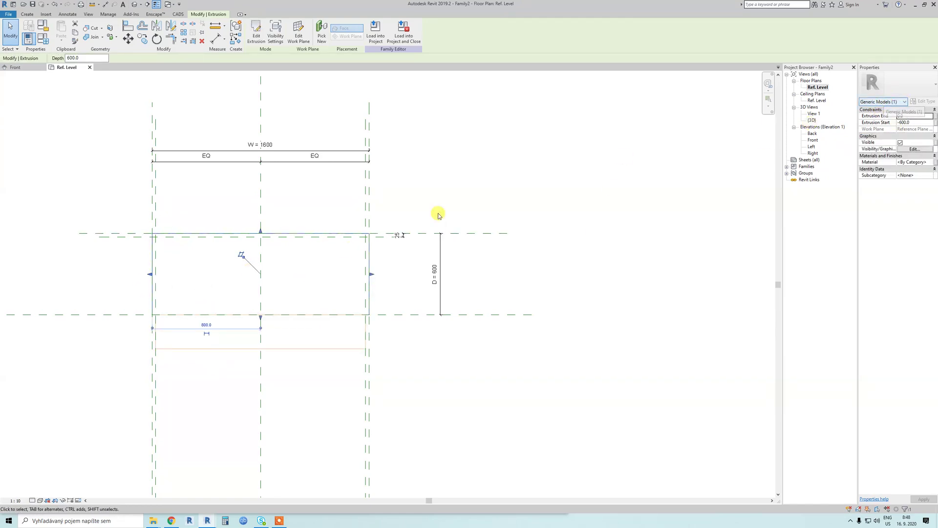
{"action": "left_click", "coordinate": [230, 349]}
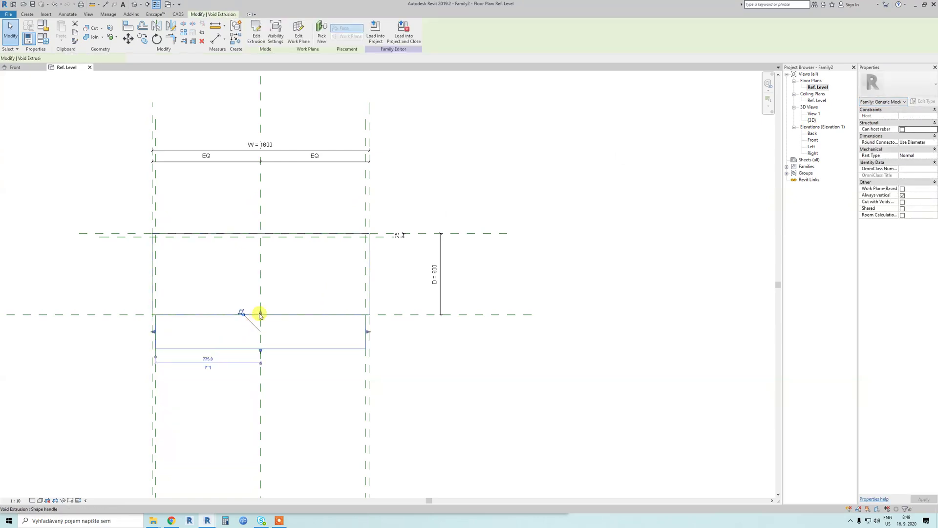
- Stretch the void from the 25 inner back plane to the front plane, 575 deep, locking both faces
{"action": "left_click_drag", "start_coordinate": [260, 314], "coordinate": [261, 238]}
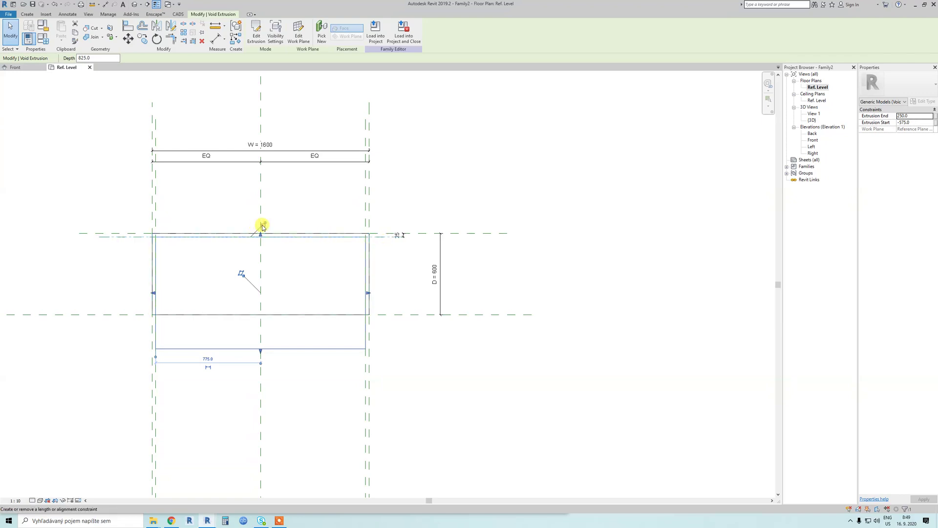
{"action": "scroll", "coordinate": [264, 227], "scroll_direction": "up", "scroll_amount": 2}
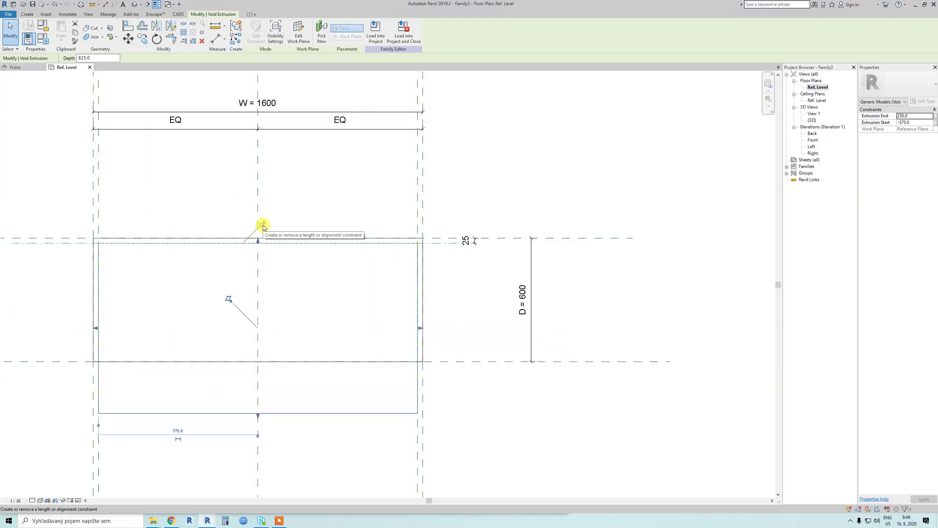
{"action": "left_click", "coordinate": [263, 225]}
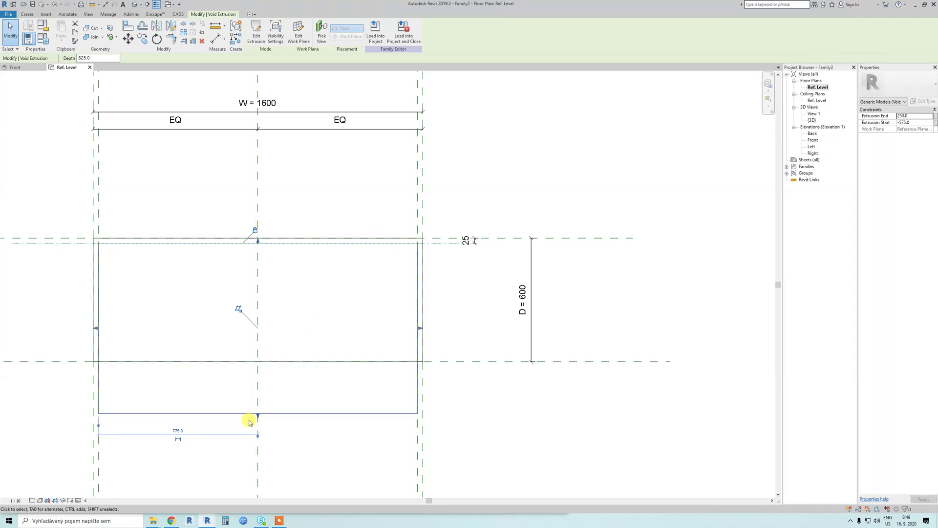
{"action": "left_click_drag", "start_coordinate": [260, 415], "coordinate": [303, 362]}
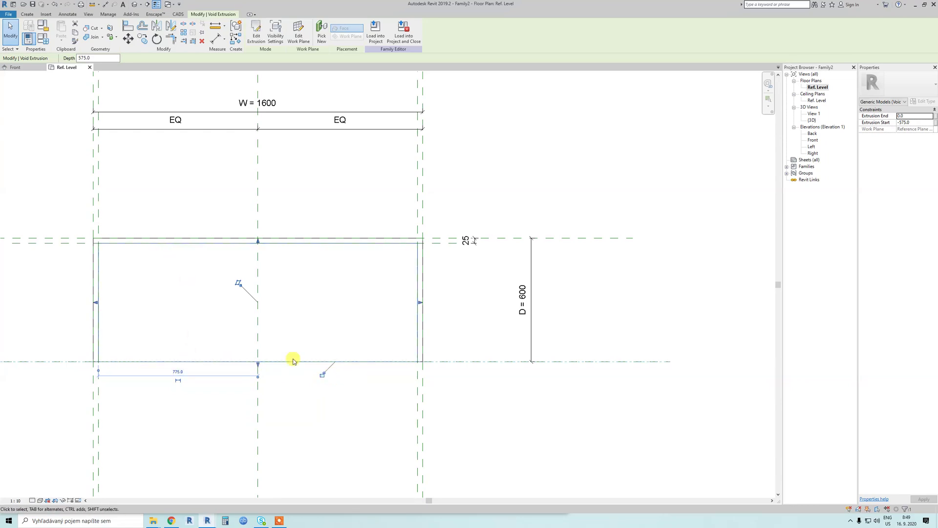
{"action": "left_click", "coordinate": [323, 375]}
{"action": "scroll", "coordinate": [291, 273], "scroll_direction": "down", "scroll_amount": 2}
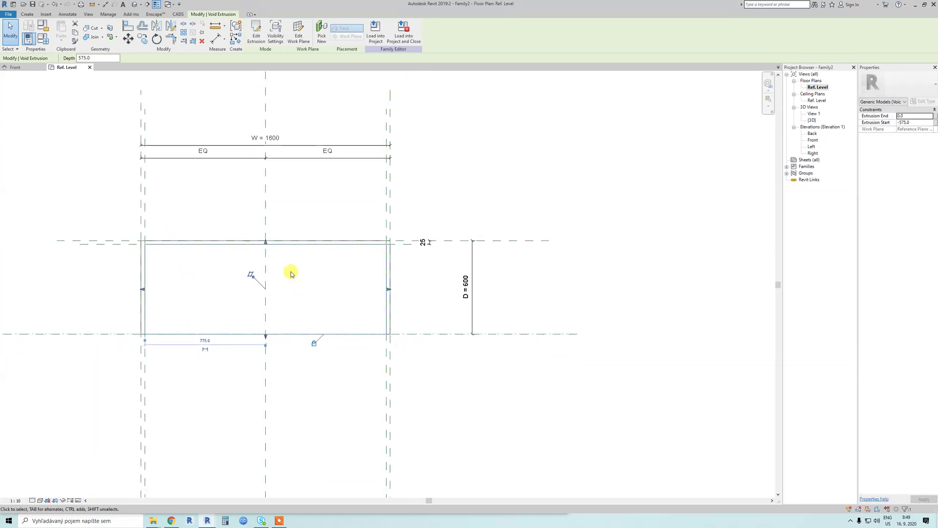
{"action": "key", "text": "Escape"}
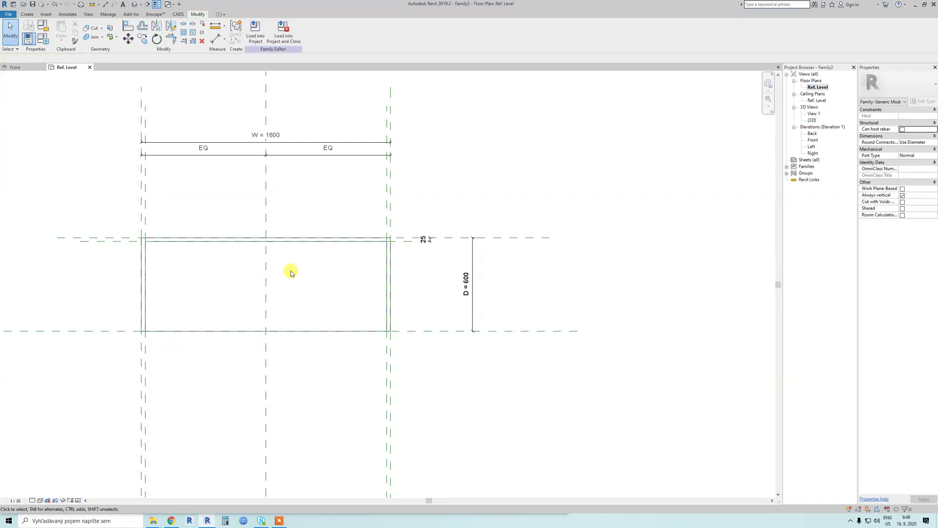
- Open the default 3D view and orbit to inspect the box's hollow front against the Front elevation
{"action": "key", "text": "3"}
{"action": "key", "text": "d"}
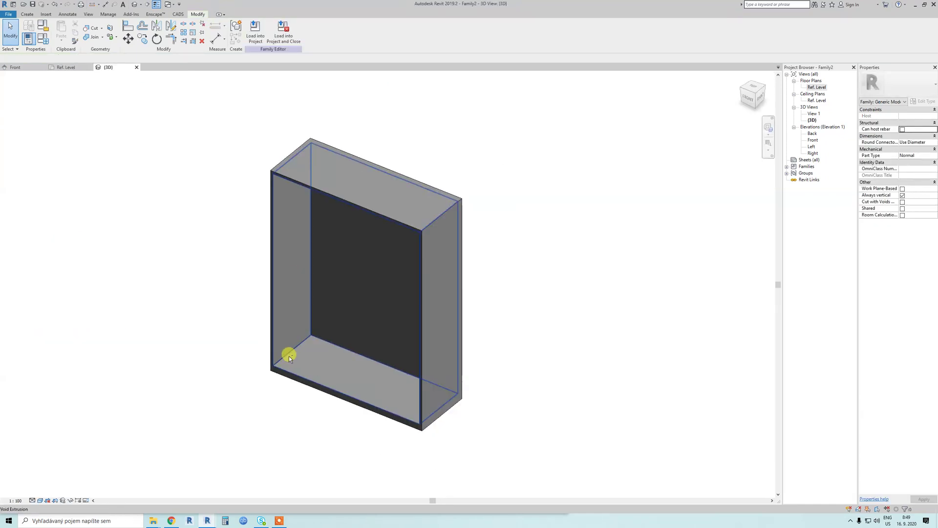
{"action": "middle_click_drag", "start_coordinate": [289, 356], "coordinate": [322, 279], "text": "shift"}
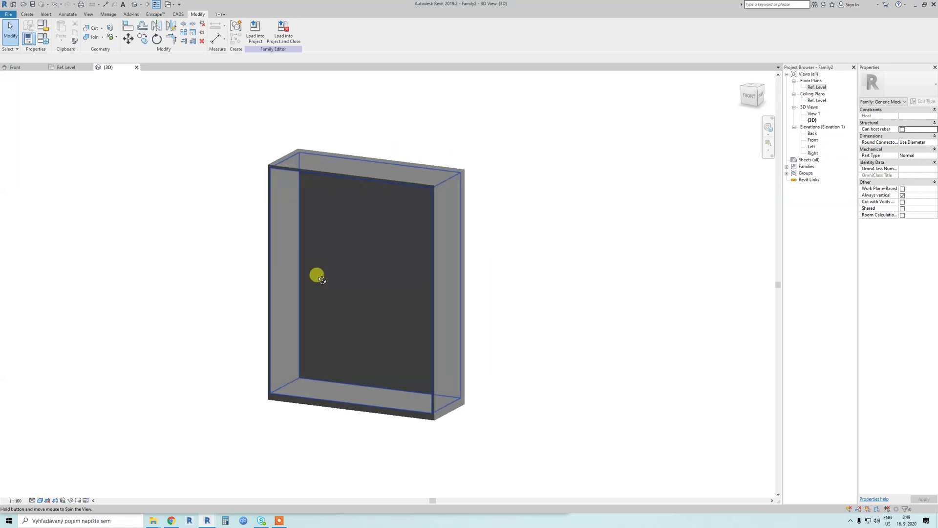
{"action": "double_click", "coordinate": [813, 140]}
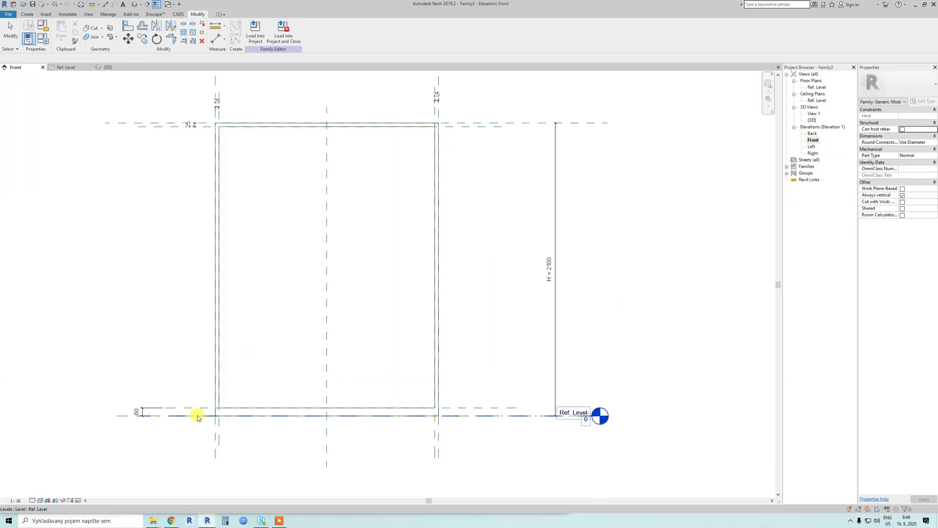
{"action": "scroll", "coordinate": [197, 416], "scroll_direction": "up", "scroll_amount": 3}
{"action": "scroll", "coordinate": [189, 405], "scroll_direction": "down", "scroll_amount": 5}
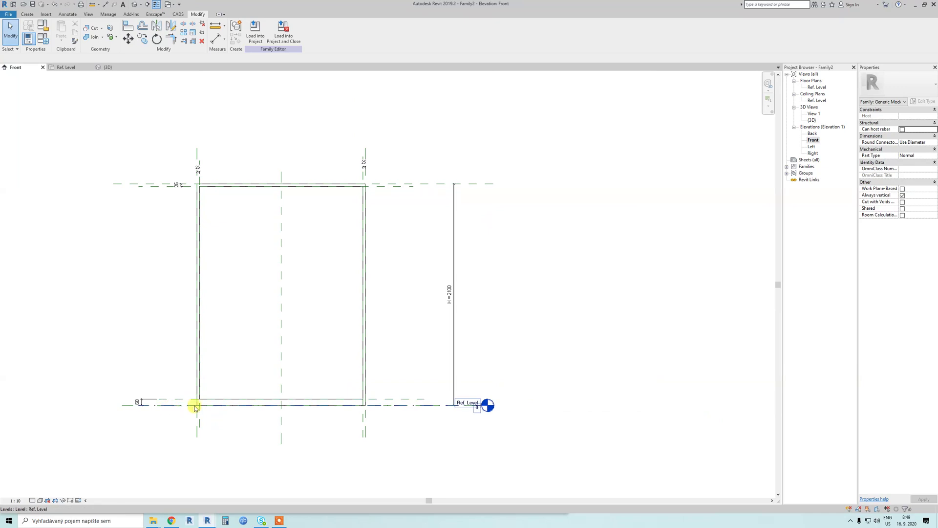
{"action": "key", "text": "ctrl+Tab"}
{"action": "middle_click_drag", "start_coordinate": [333, 291], "coordinate": [332, 361], "text": "shift"}
- Flex the box in Family Types with D 1000, H 2500 and W 1000, then cancel
{"action": "key", "text": "f"}
{"action": "key", "text": "t"}
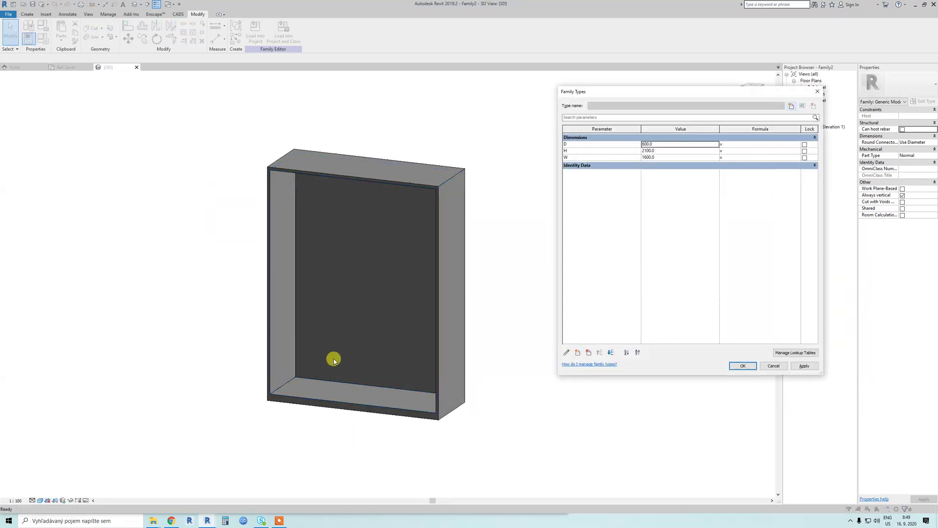
{"action": "left_click_drag", "start_coordinate": [605, 101], "coordinate": [545, 93]}
{"action": "left_click", "coordinate": [609, 144]}
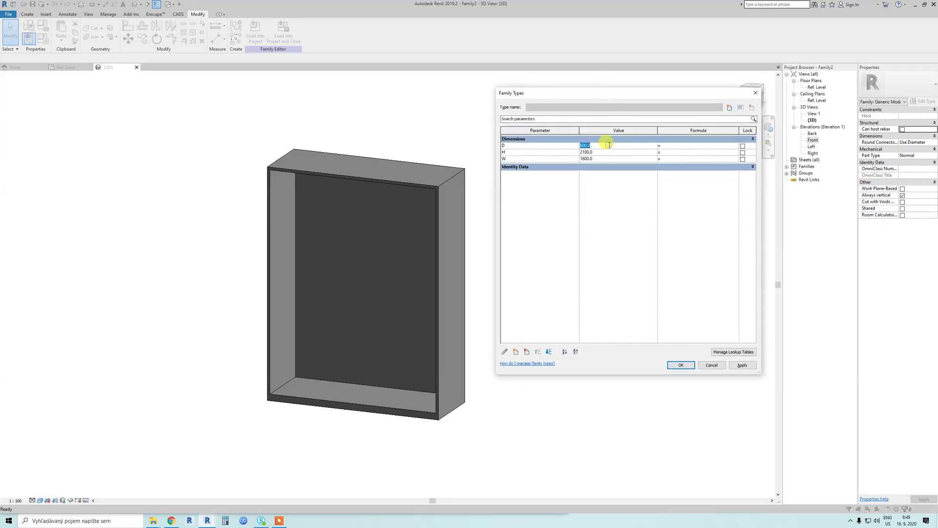
{"action": "type", "text": "1000"}
{"action": "left_click", "coordinate": [742, 365]}
{"action": "left_click", "coordinate": [611, 152]}
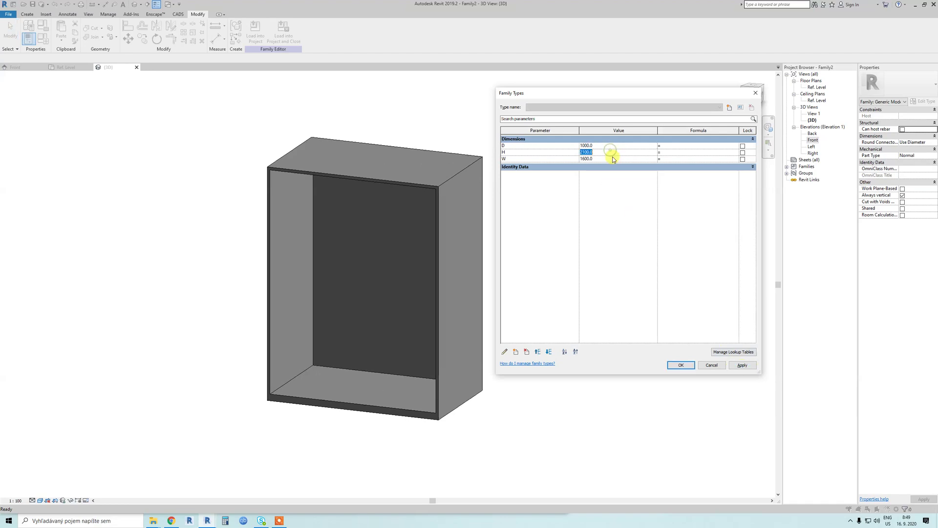
{"action": "type", "text": "2500"}
{"action": "left_click", "coordinate": [743, 366]}
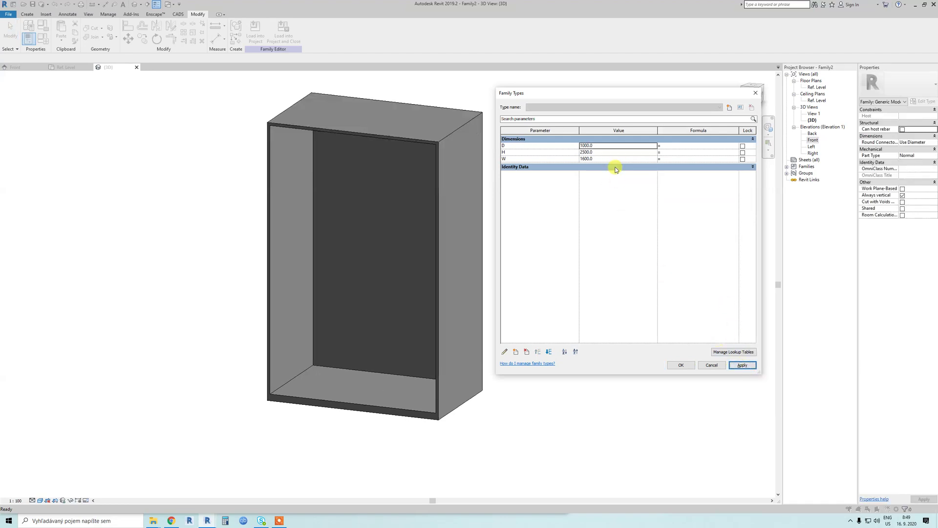
{"action": "left_click", "coordinate": [614, 158]}
{"action": "type", "text": "1000"}
{"action": "left_click", "coordinate": [742, 370]}
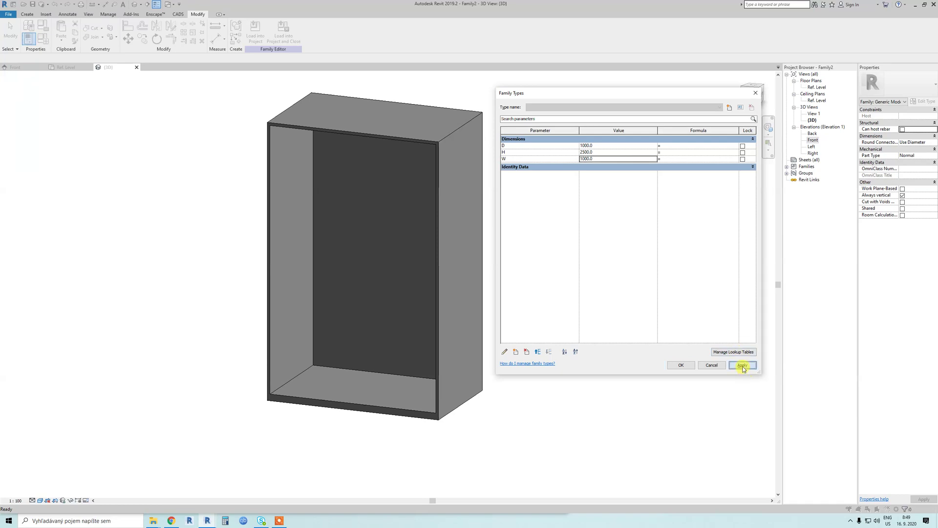
{"action": "left_click", "coordinate": [712, 366]}
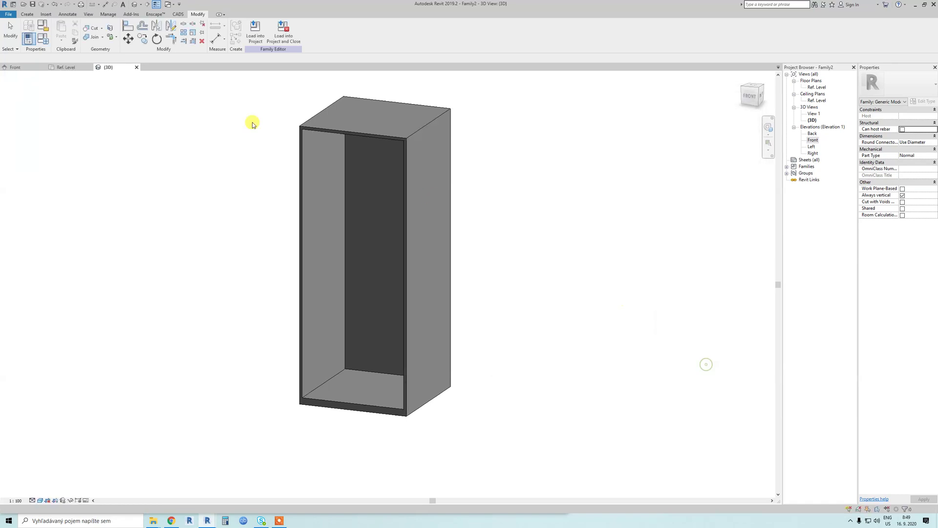
- Undo the dimension changes to restore D 600, H 2100, W 1600
{"action": "left_click", "coordinate": [53, 6]}
{"action": "left_click", "coordinate": [53, 5]}
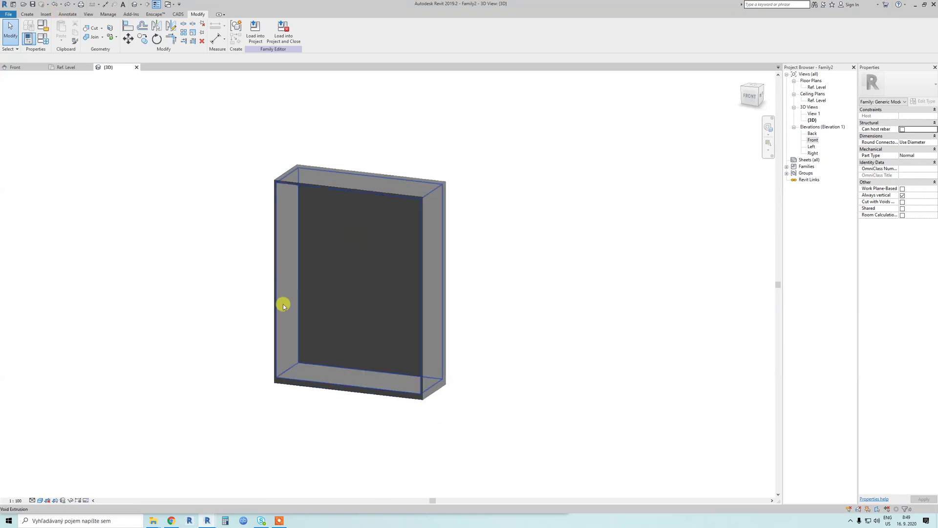
{"action": "scroll", "coordinate": [284, 360], "scroll_direction": "up", "scroll_amount": 2}
{"action": "middle_click_drag", "start_coordinate": [286, 360], "coordinate": [246, 386]}
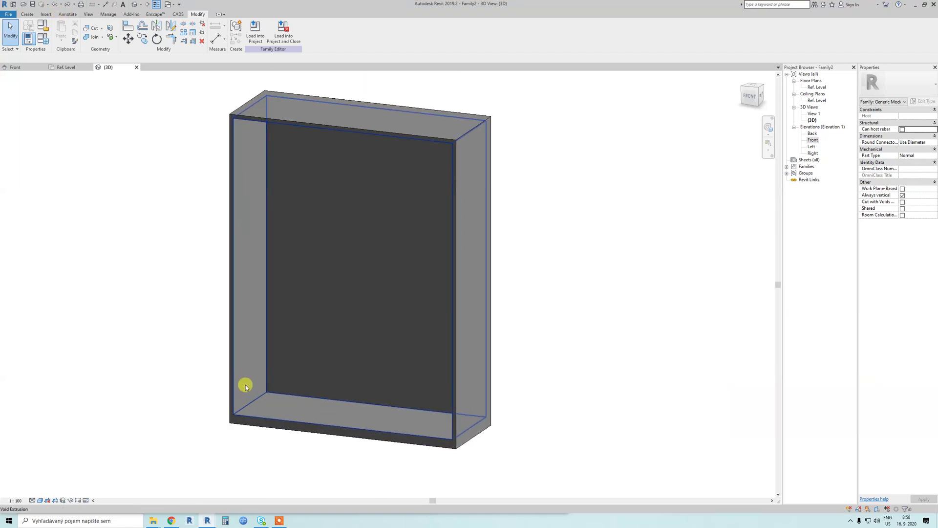
{"action": "scroll", "coordinate": [246, 372], "scroll_direction": "down", "scroll_amount": 2}
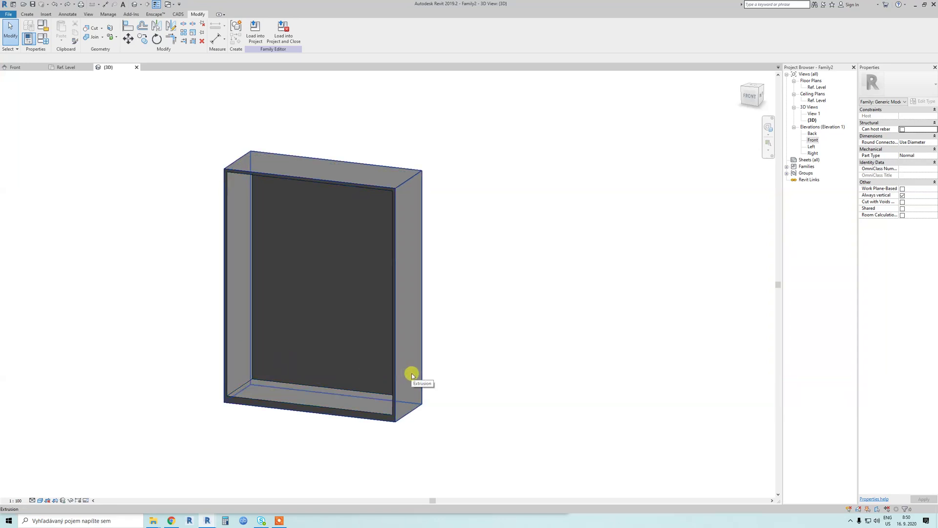
- Select the outer solid extrusion of the box
{"action": "left_click", "coordinate": [361, 233]}
{"action": "key", "text": "Escape"}
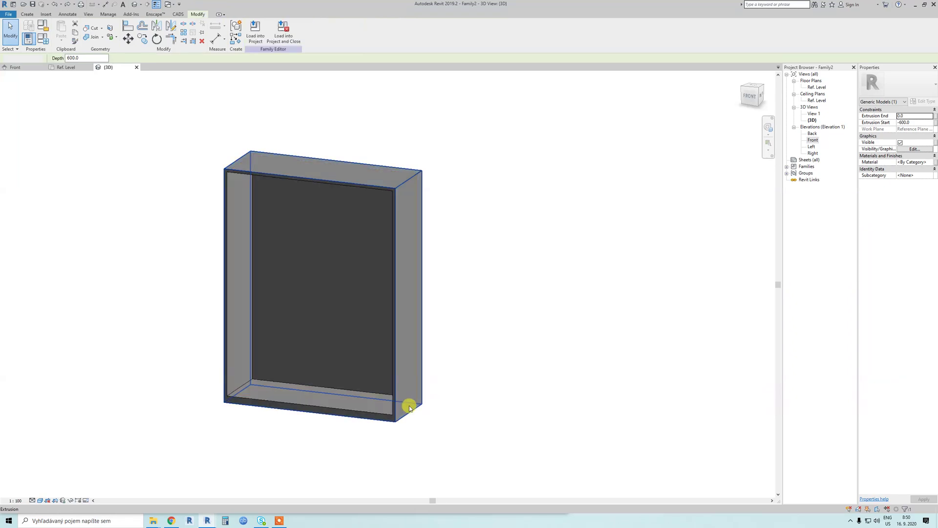
{"action": "scroll", "coordinate": [401, 401], "scroll_direction": "up", "scroll_amount": 4}
{"action": "left_click", "coordinate": [401, 402]}
{"action": "scroll", "coordinate": [418, 378], "scroll_direction": "down", "scroll_amount": 4}
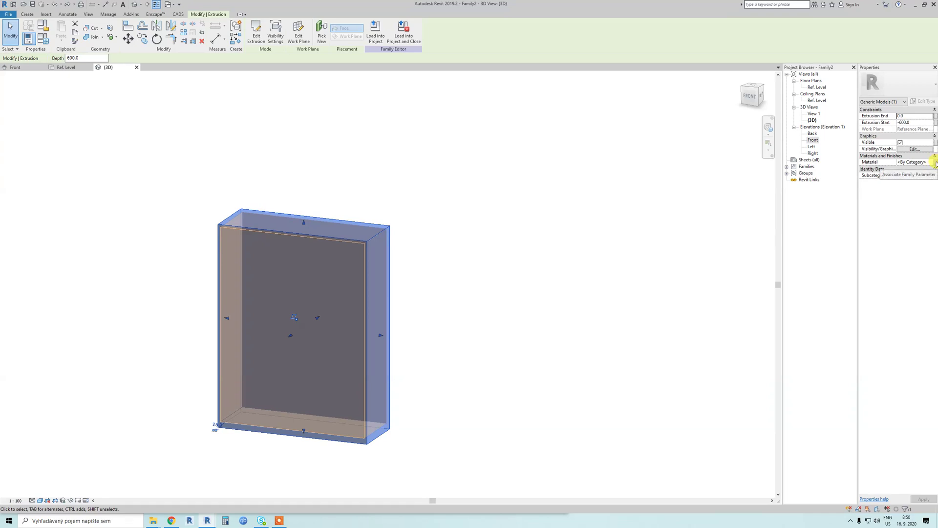
- Associate the extrusion's Material property with a new family type parameter named 'Base'
{"action": "left_click", "coordinate": [934, 163]}
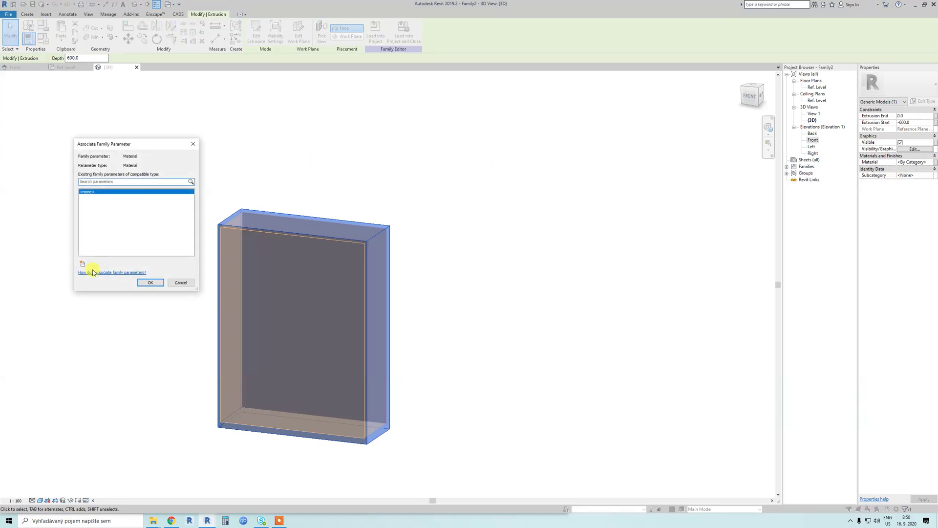
{"action": "left_click", "coordinate": [82, 263]}
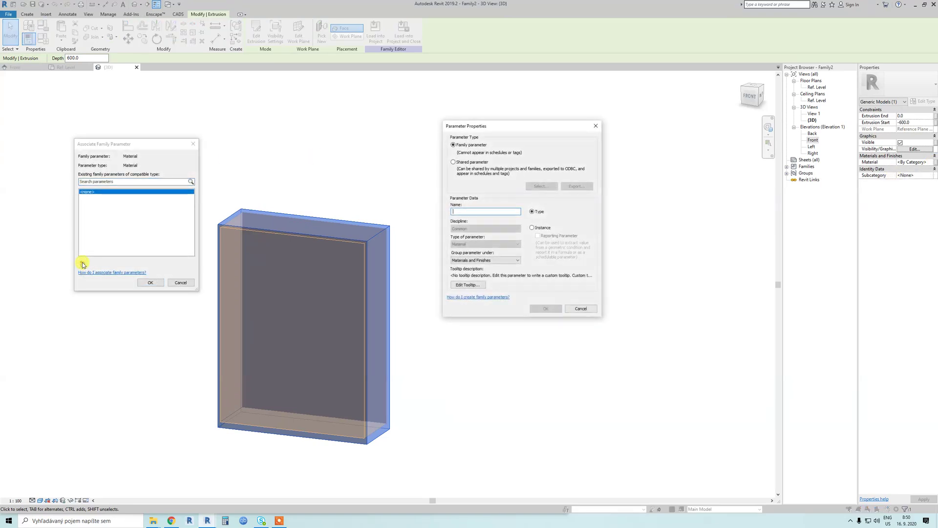
{"action": "type", "text": "Base"}
{"action": "left_click", "coordinate": [532, 309]}
{"action": "left_click", "coordinate": [136, 285]}
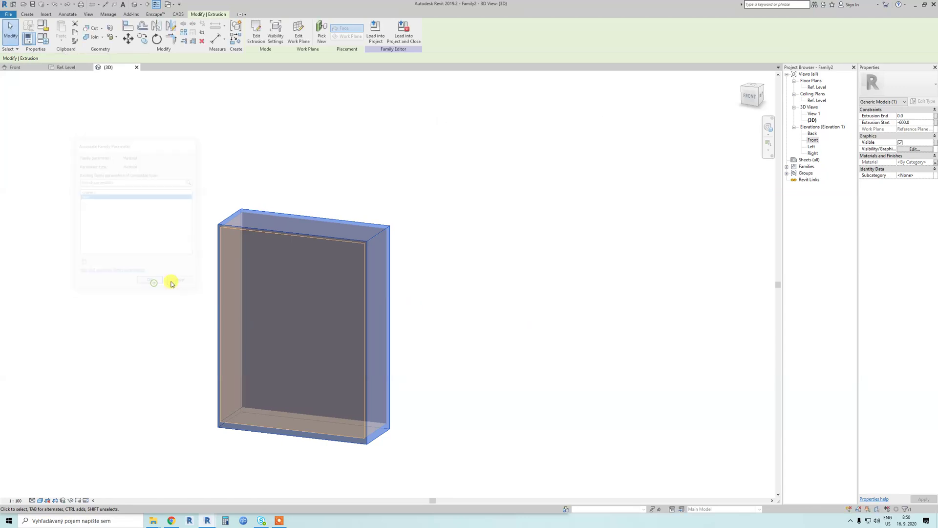
{"action": "left_click", "coordinate": [218, 215]}
- Assign Laminate, Black from the Material Browser as the Base parameter value in Family Types
{"action": "left_click", "coordinate": [44, 40]}
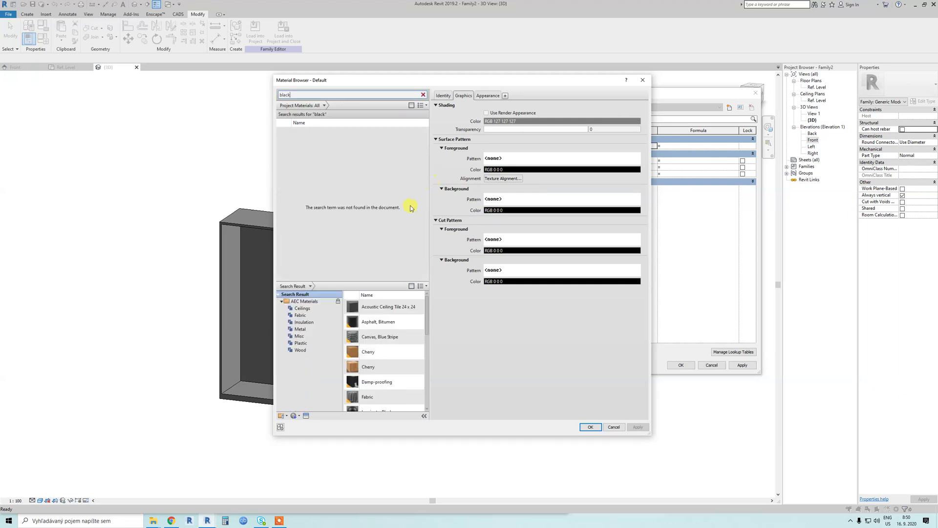
{"action": "scroll", "coordinate": [398, 337], "scroll_direction": "down", "scroll_amount": 1}
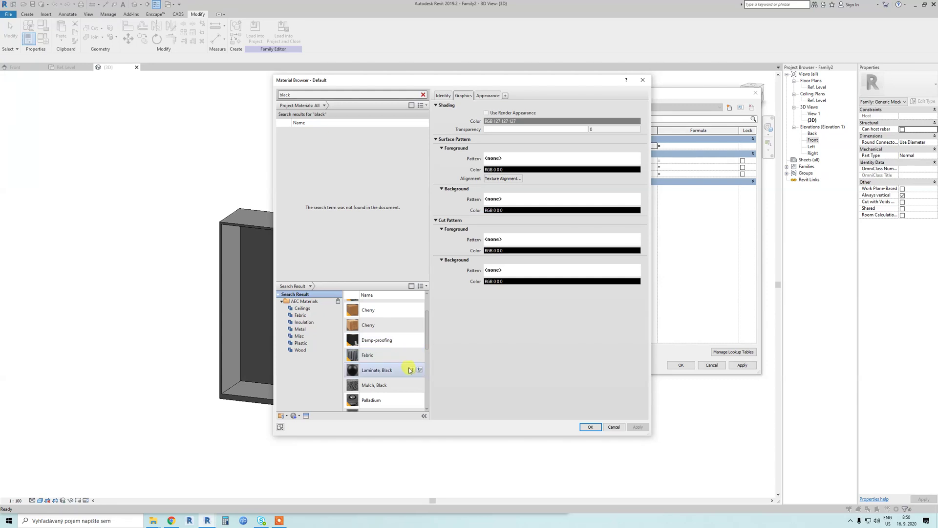
{"action": "left_click", "coordinate": [419, 370]}
{"action": "double_click", "coordinate": [402, 137]}
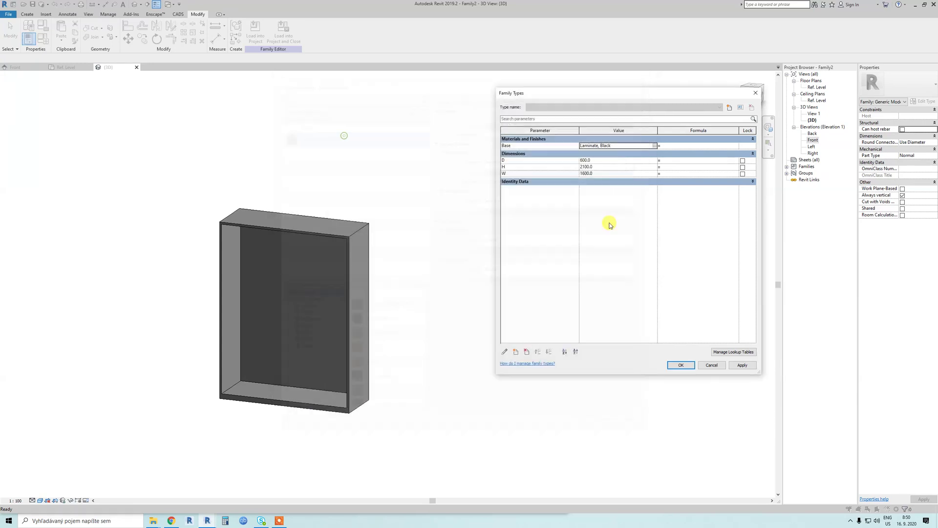
{"action": "left_click", "coordinate": [681, 366]}
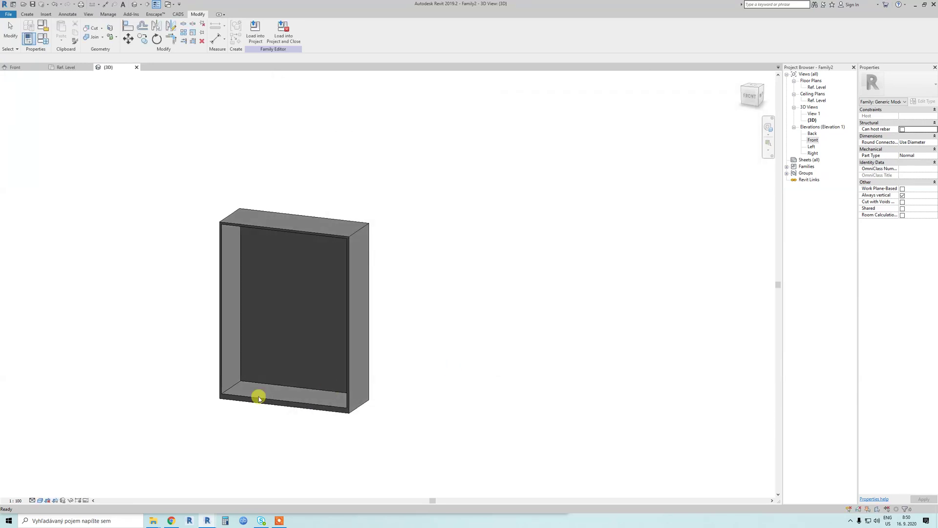
- Preview the black laminate box in Realistic visual style from another angle, briefly rechecking Family Types
{"action": "left_click", "coordinate": [40, 501]}
{"action": "left_click", "coordinate": [50, 485]}
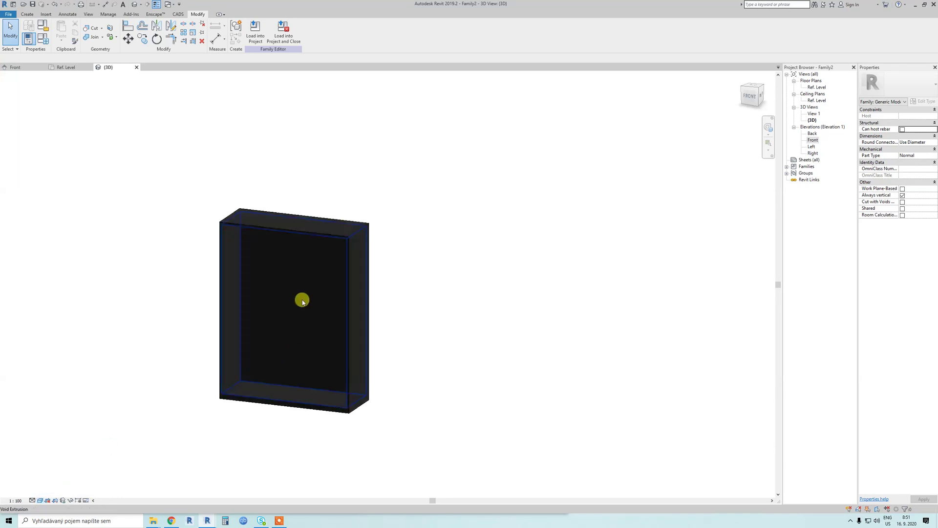
{"action": "scroll", "coordinate": [307, 343], "scroll_direction": "up", "scroll_amount": 3}
{"action": "middle_click_drag", "start_coordinate": [310, 380], "coordinate": [352, 362], "text": "shift"}
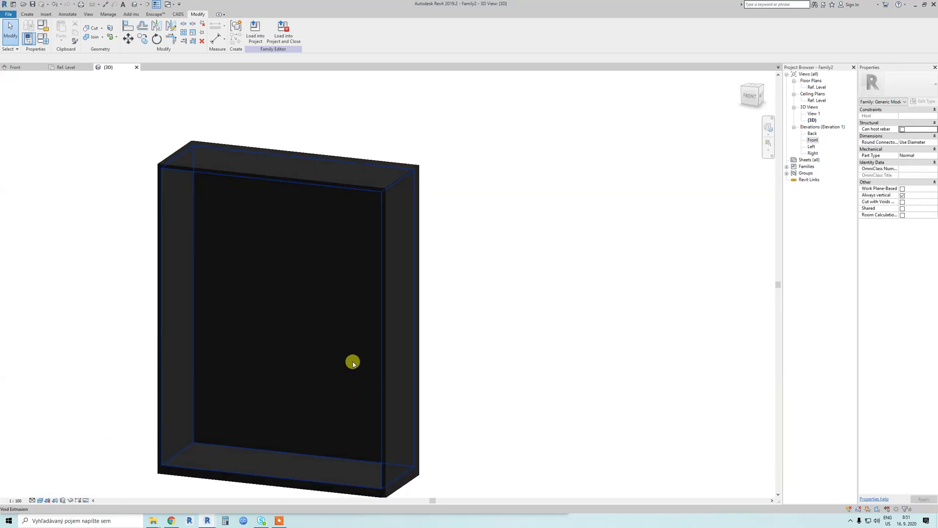
{"action": "key", "text": "f"}
{"action": "key", "text": "t"}
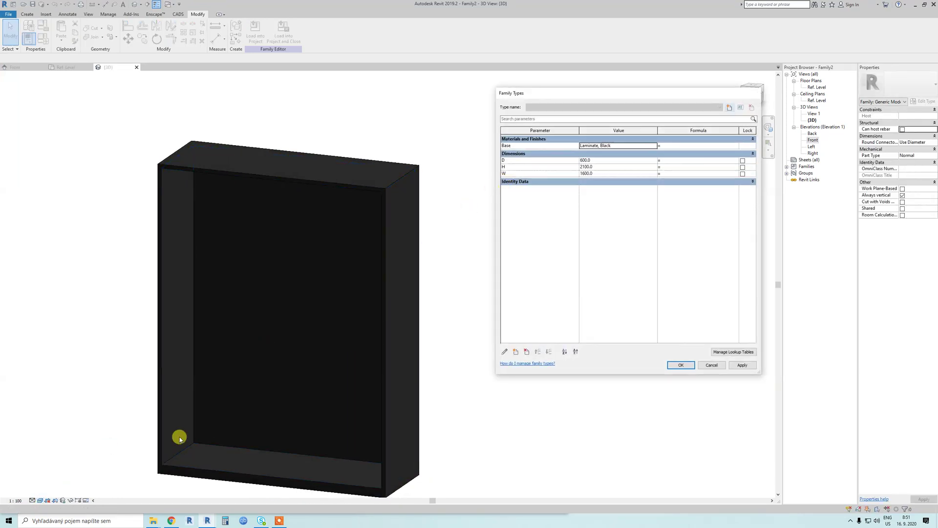
{"action": "key", "text": "Escape"}
- Switch the visual style to Wireframe and orbit to reveal the void outline
{"action": "left_click", "coordinate": [43, 501]}
{"action": "left_click", "coordinate": [58, 457]}
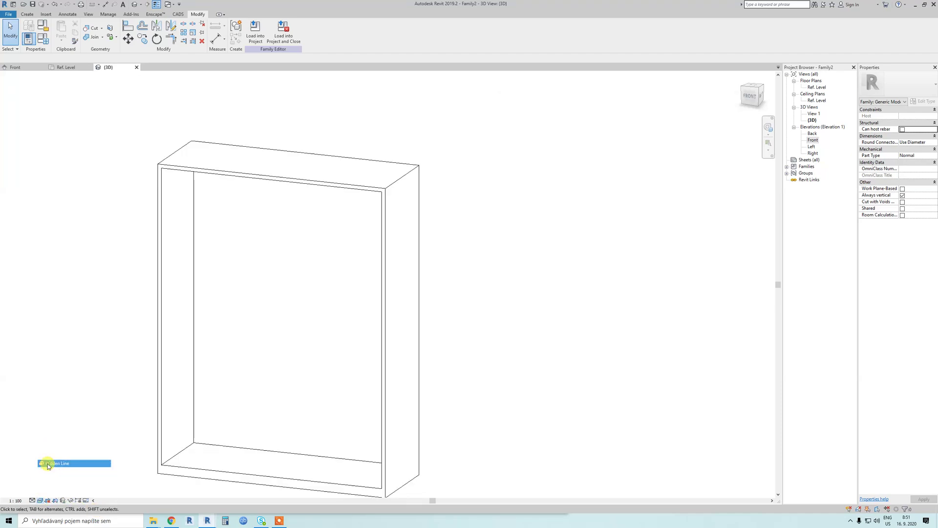
{"action": "middle_click_drag", "start_coordinate": [210, 352], "coordinate": [307, 298], "text": "shift"}
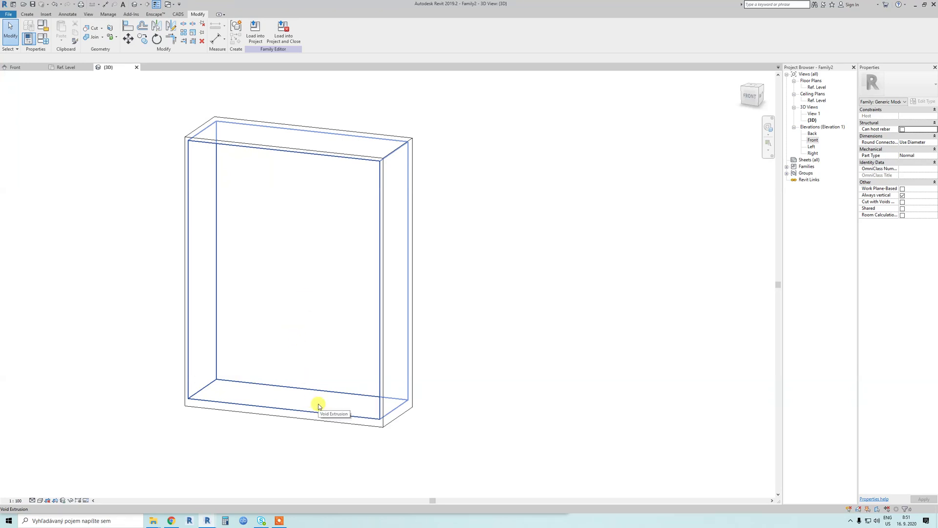
{"action": "middle_click_drag", "start_coordinate": [314, 415], "coordinate": [343, 388], "text": "shift"}
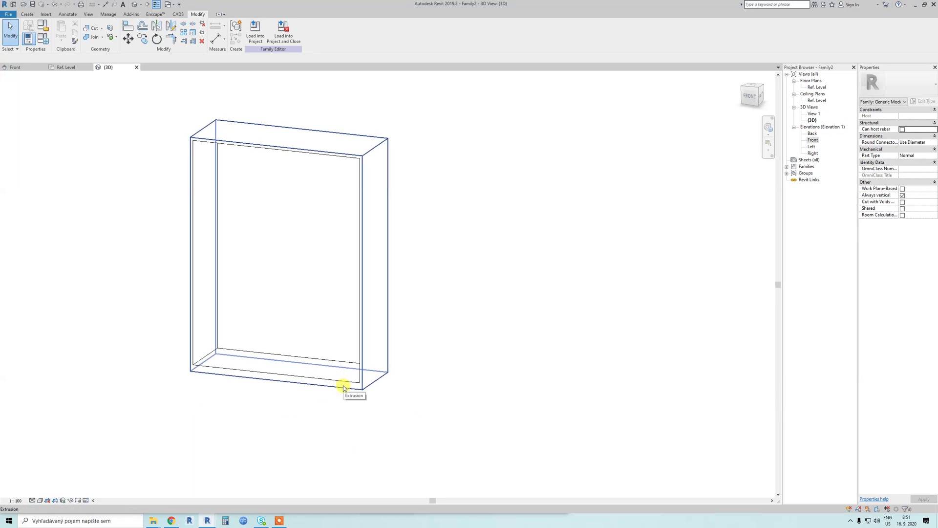